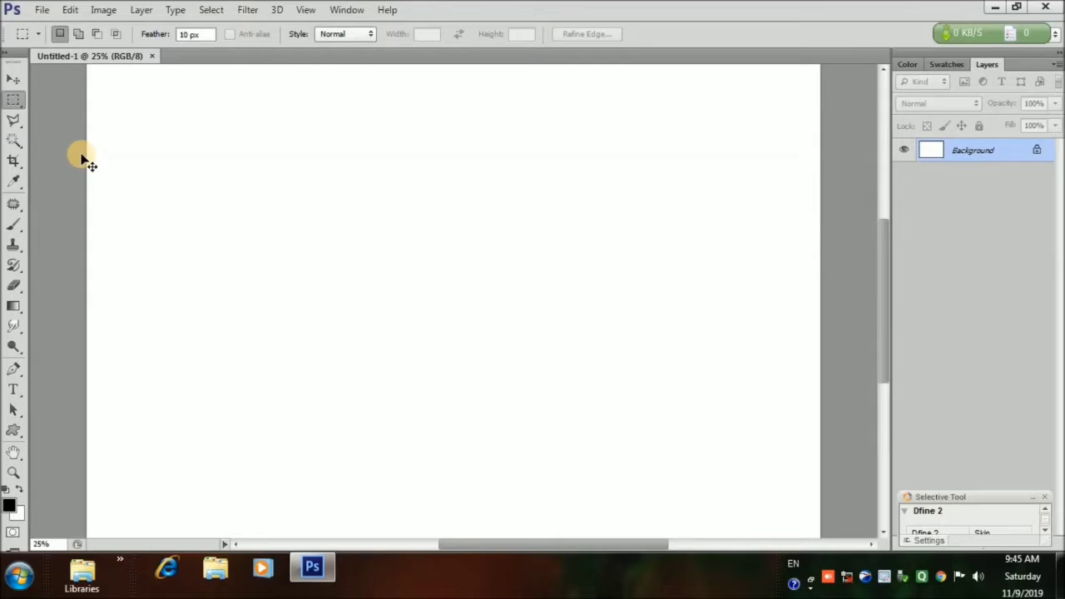
Step: Open the night bokeh street JPG 99156e46ab6f1974d4e0d9cc9460ce68 from the Desktop
key(ctrl+minus)
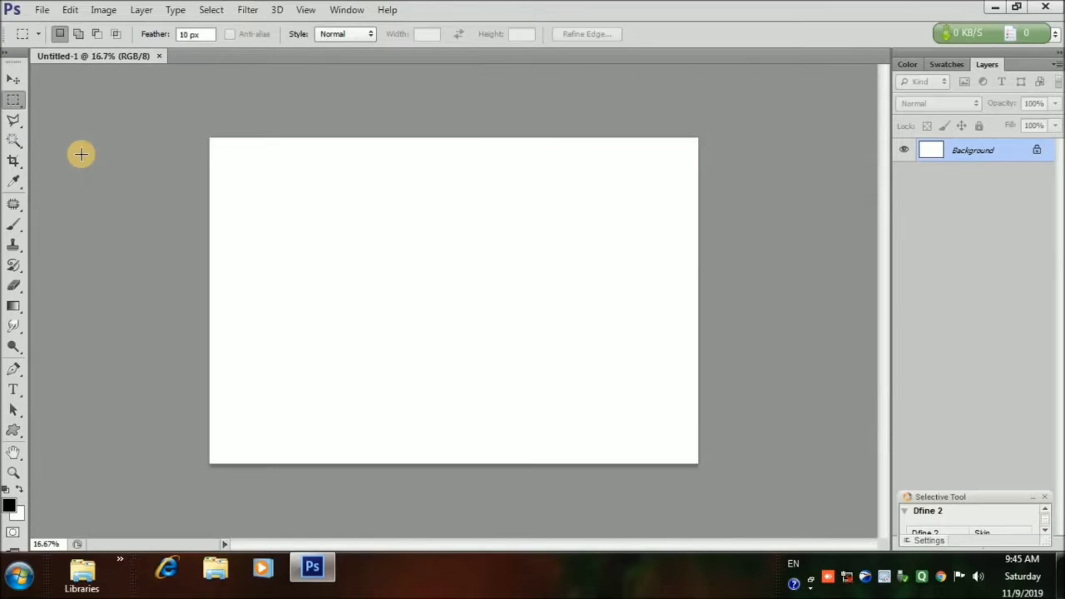
click(12, 474)
click(466, 35)
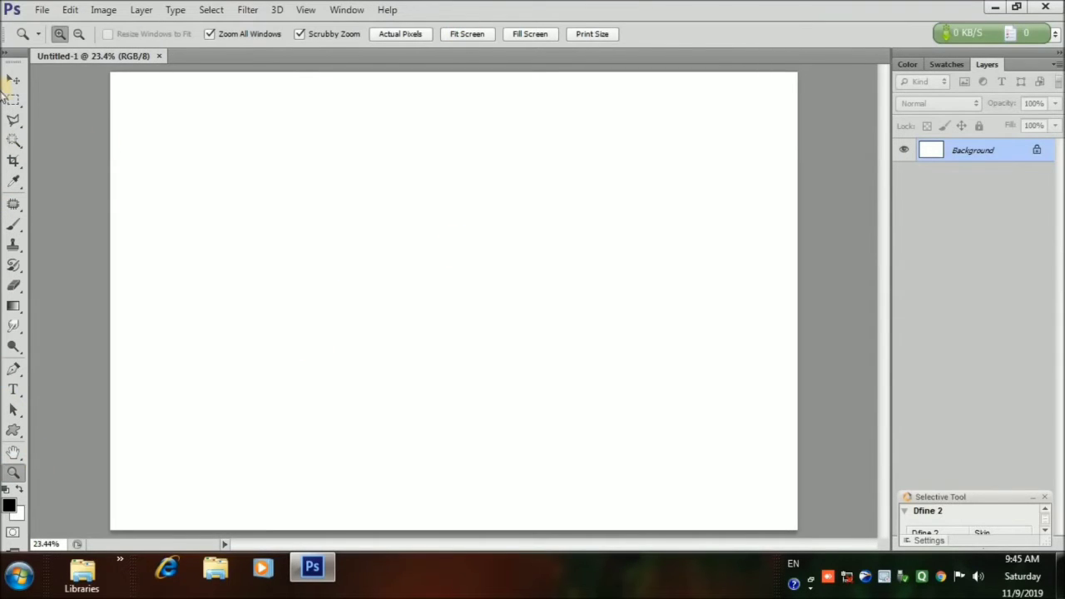
click(42, 10)
click(58, 43)
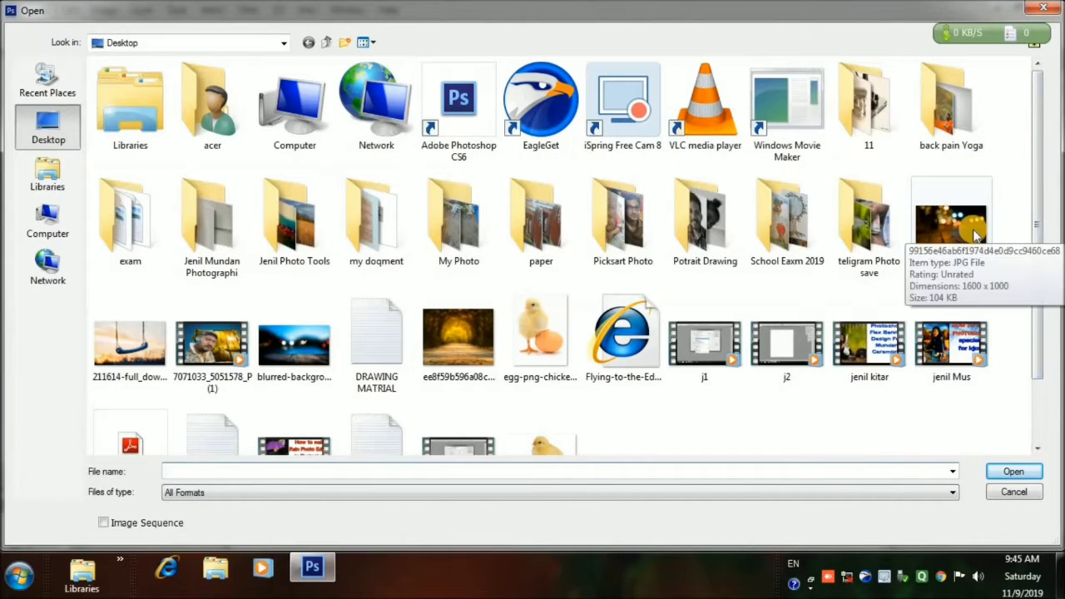
click(961, 277)
click(1014, 471)
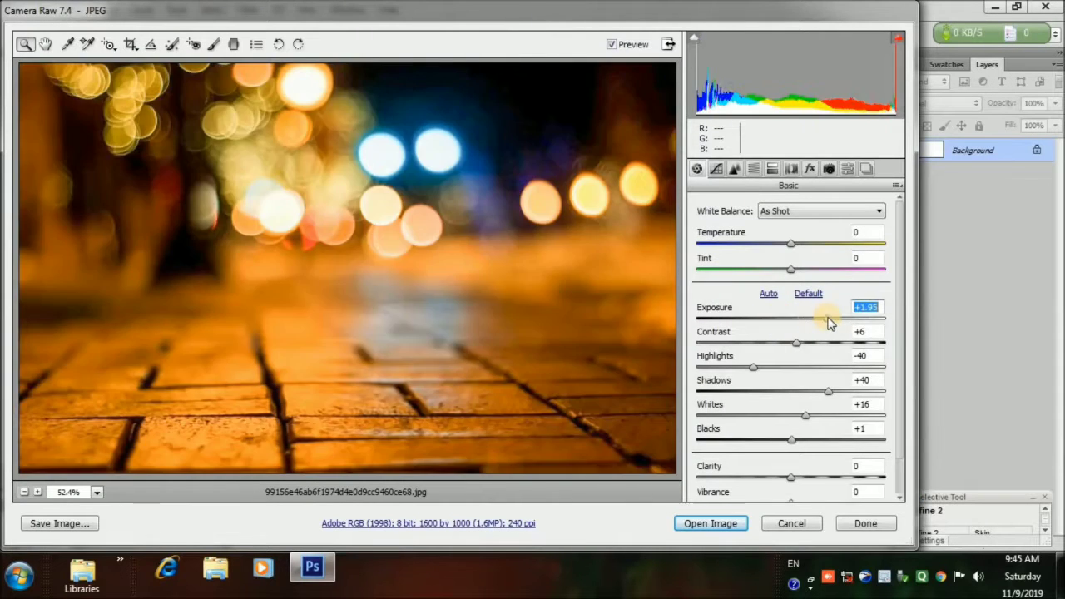
Step: Darken the bokeh photo in Camera Raw with Exposure -0.15, Contrast -2 and Highlights -35
click(782, 318)
drag(794, 346, 787, 319)
drag(728, 372, 829, 381)
drag(728, 368, 758, 370)
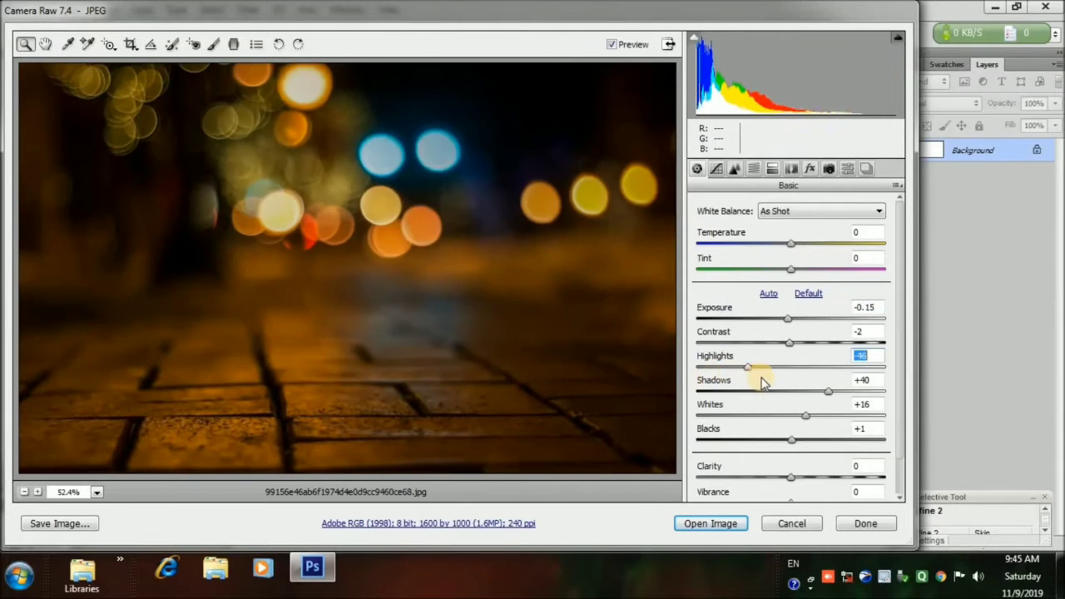
Step: Set the bokeh photo's Shadows to -19, Blacks to +10 and Clarity to +26 in Camera Raw
drag(828, 390, 772, 391)
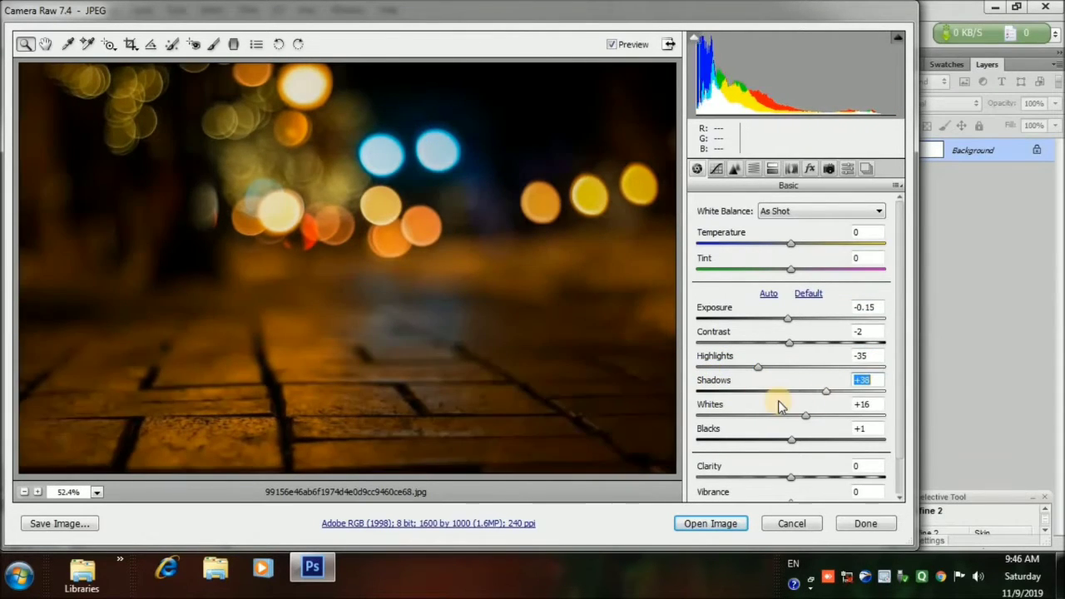
drag(716, 444, 803, 450)
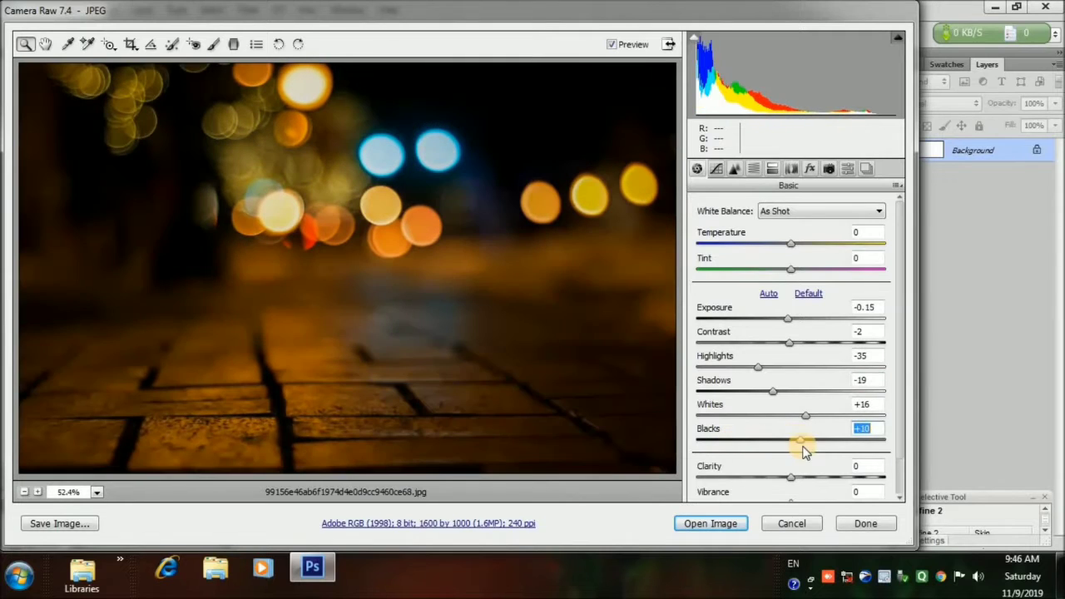
click(814, 479)
click(898, 496)
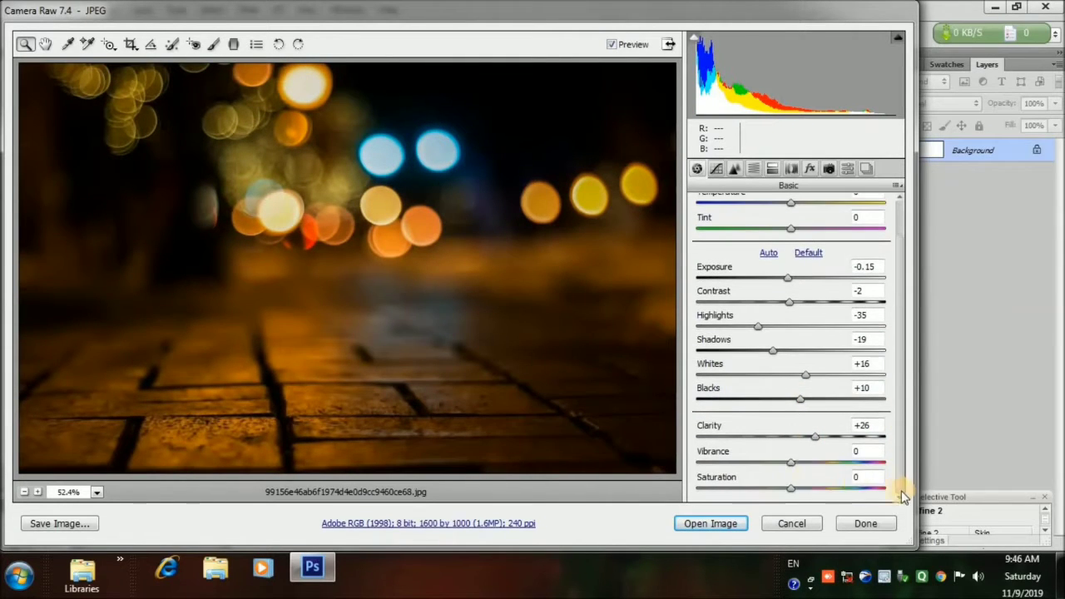
drag(791, 466, 792, 498)
Step: Open the adjusted bokeh photo, resolve its embedded profile mismatch, and copy the whole image into Untitled-1
click(709, 523)
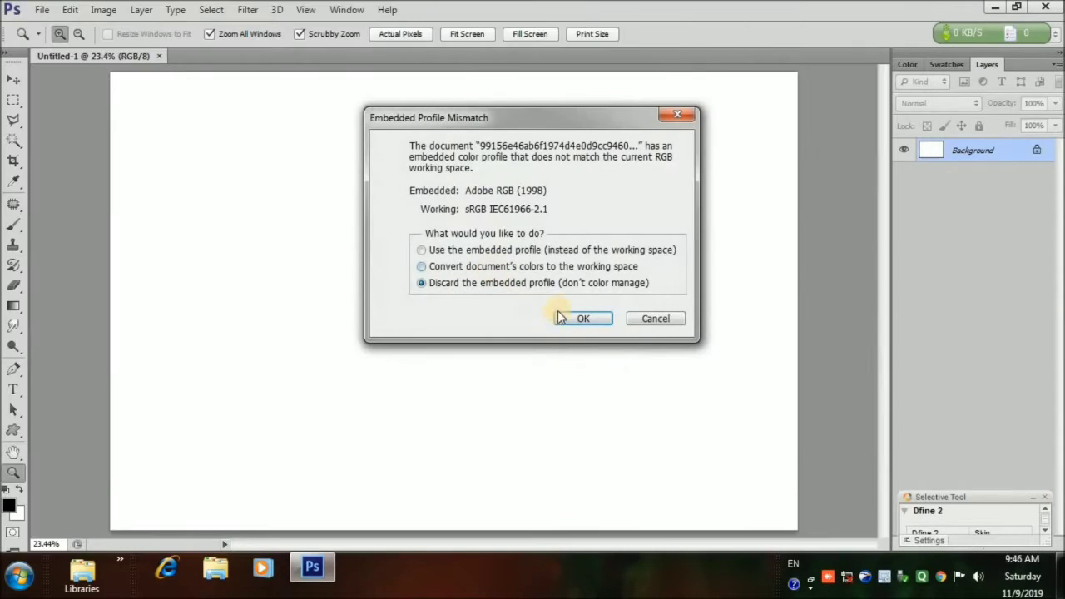
key(Up)
click(574, 317)
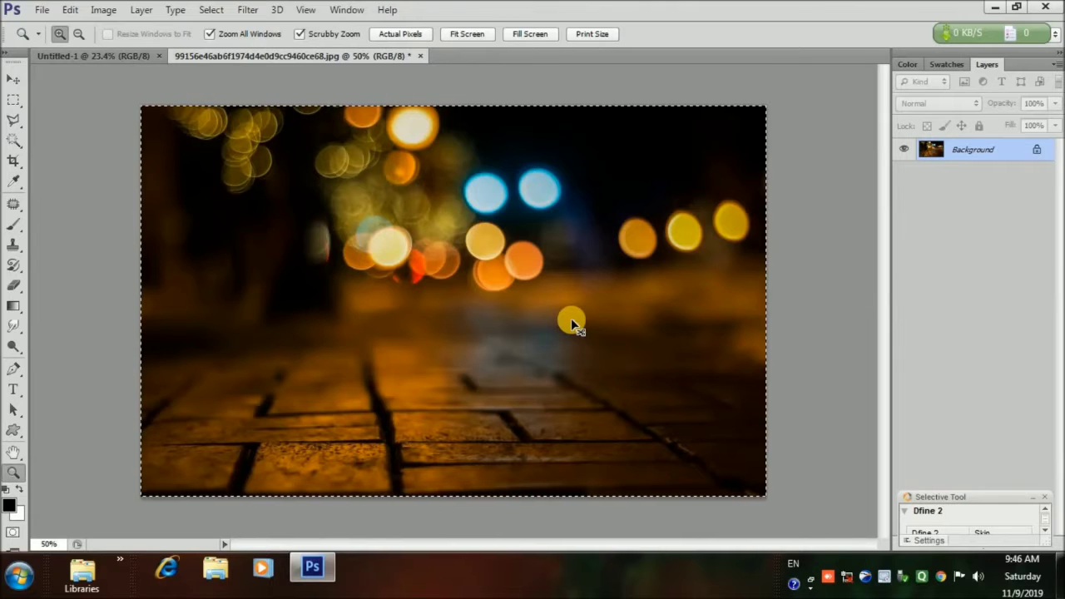
click(81, 55)
key(ctrl+v)
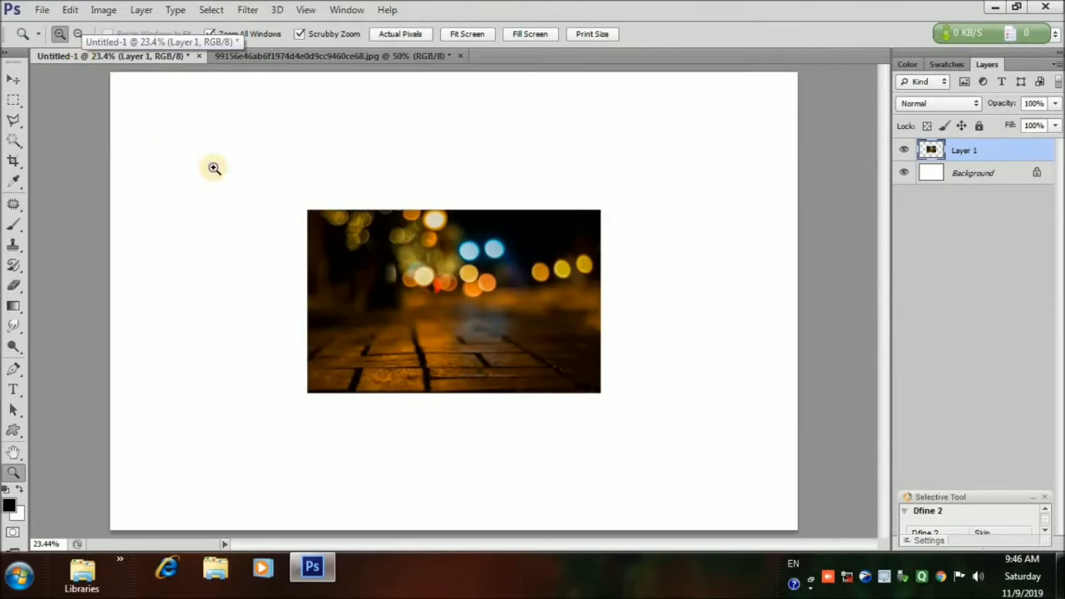
Step: Scale the pasted bokeh layer to about 258% and position it so it covers the whole canvas
key(ctrl+t)
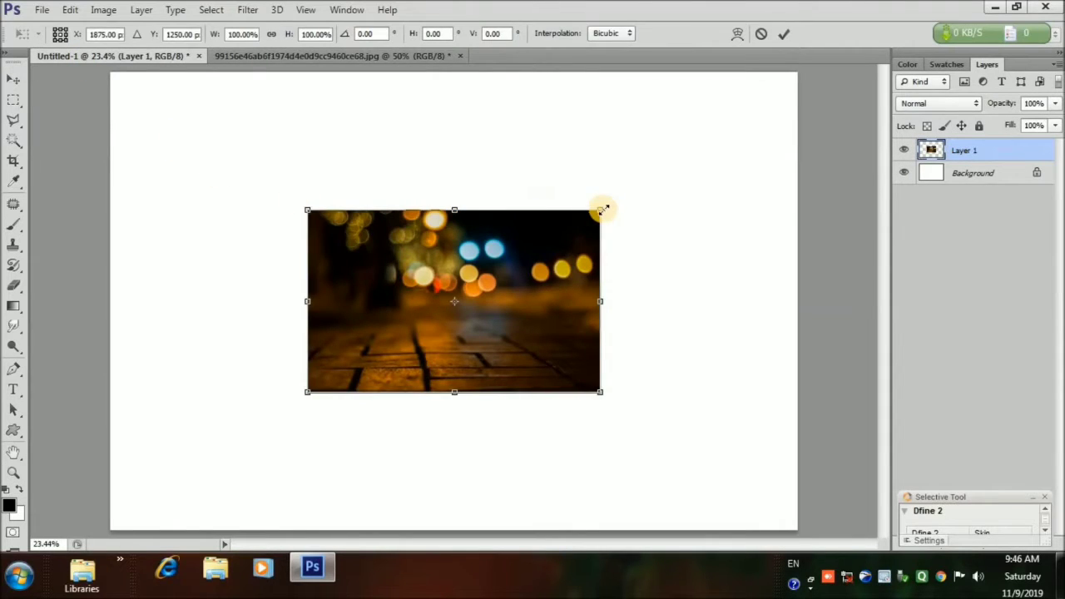
drag(602, 210, 820, 72)
drag(308, 387, 62, 533)
drag(462, 430, 483, 407)
mouse_move(579, 381)
mouse_down()
mouse_move(565, 382)
mouse_move(574, 377)
mouse_up()
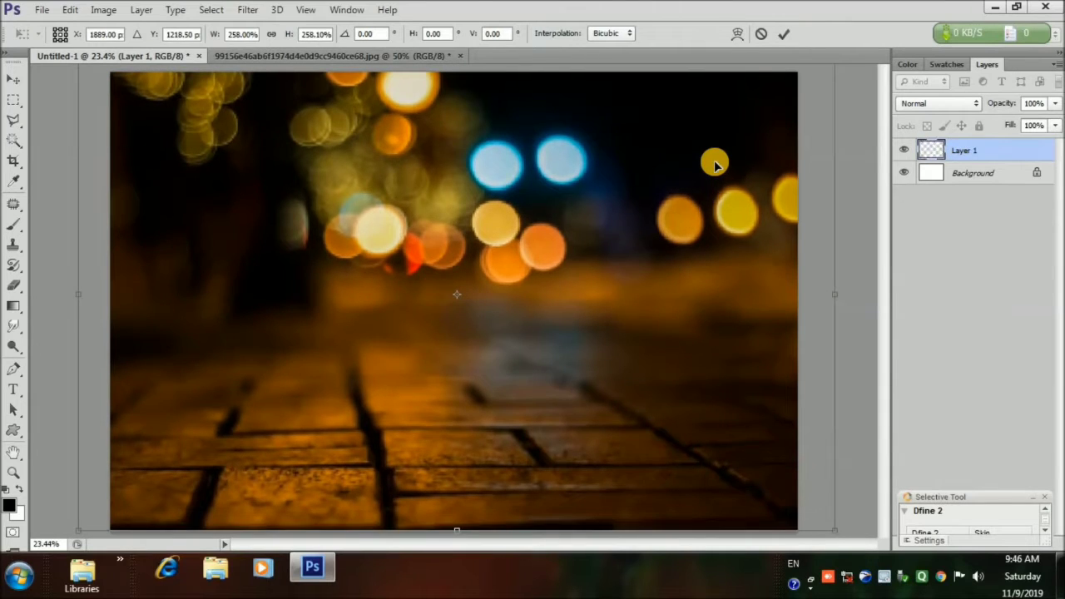
key(shift+Down)
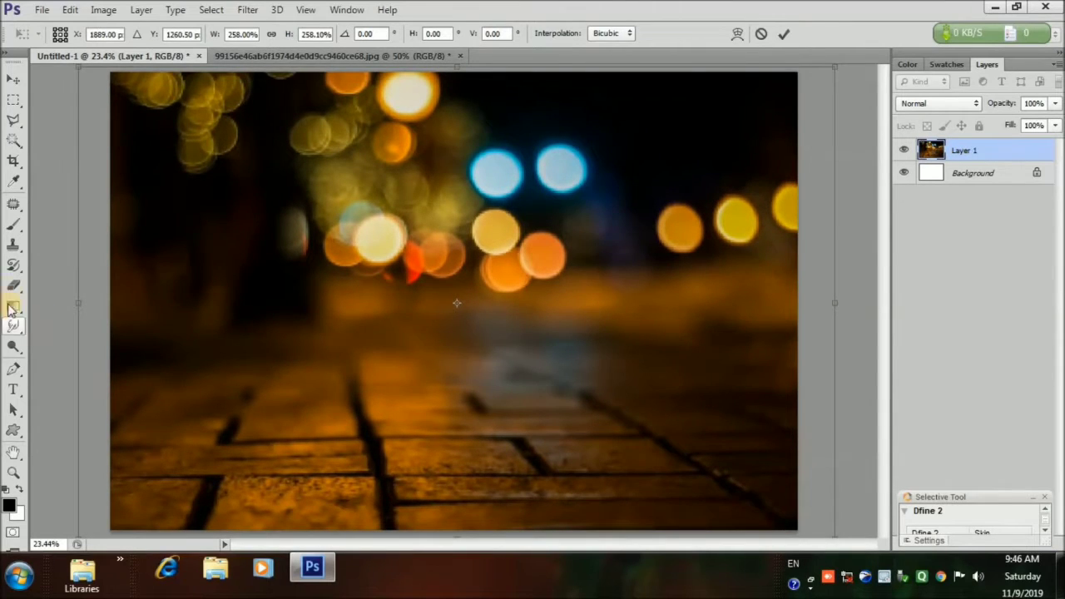
Step: Apply the transform and crop the document to its canvas bounds, deleting the overhanging pixels
click(14, 160)
click(453, 224)
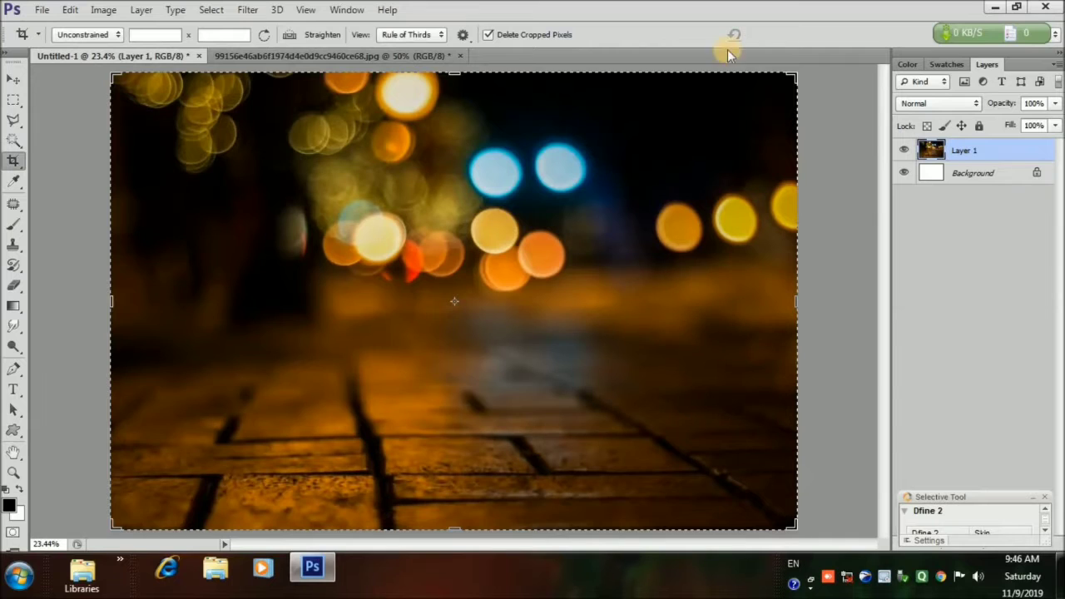
click(824, 145)
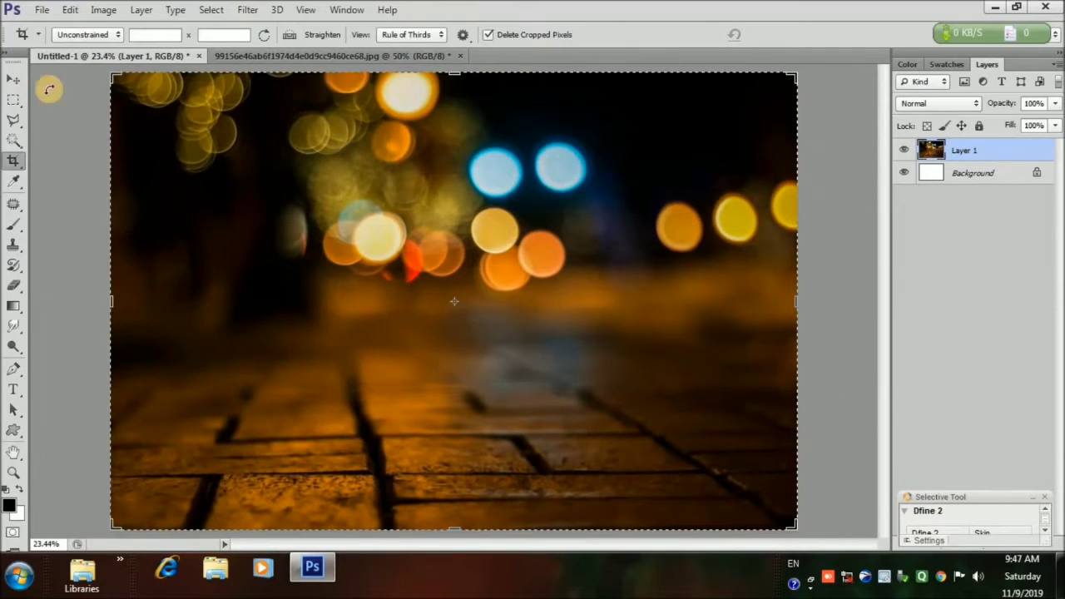
click(14, 79)
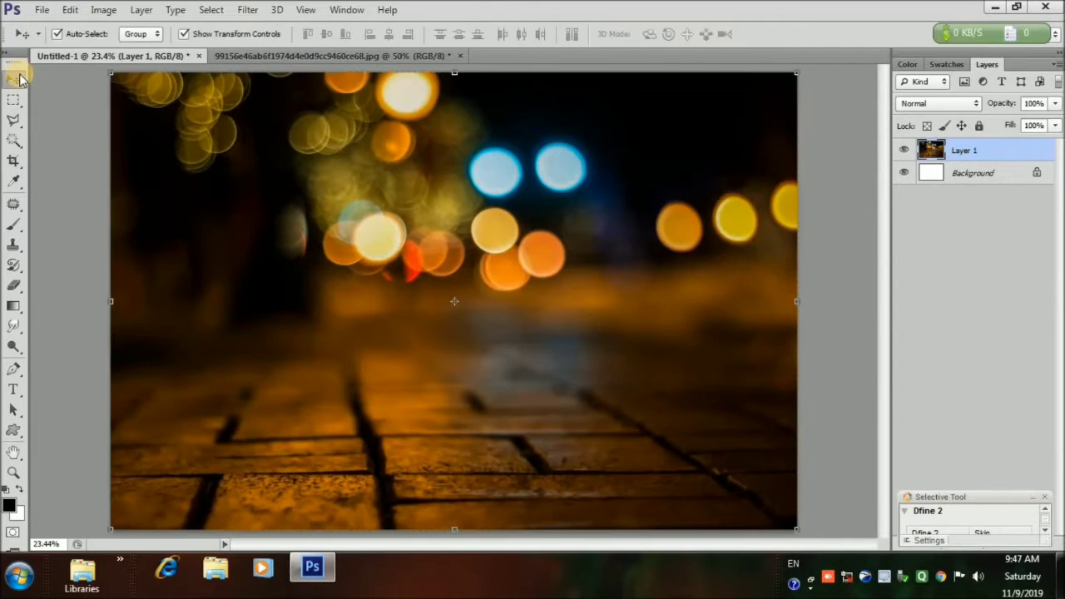
Step: Filter the child's photo folder on the Desktop to PNG files and open IMG_20191020_115746-removebg-preview
click(46, 9)
click(50, 39)
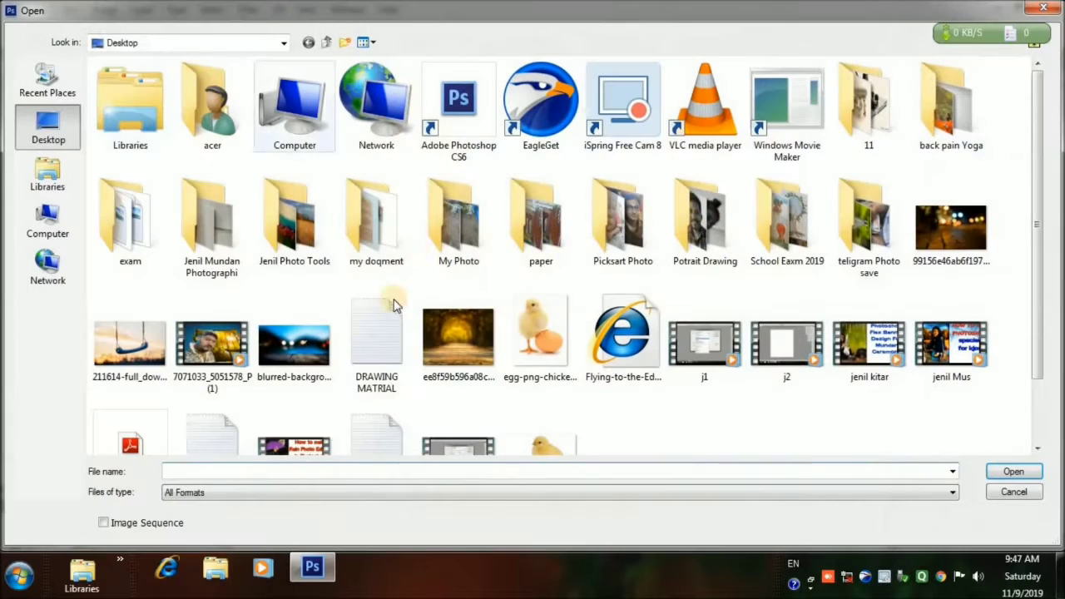
double_click(212, 225)
click(811, 490)
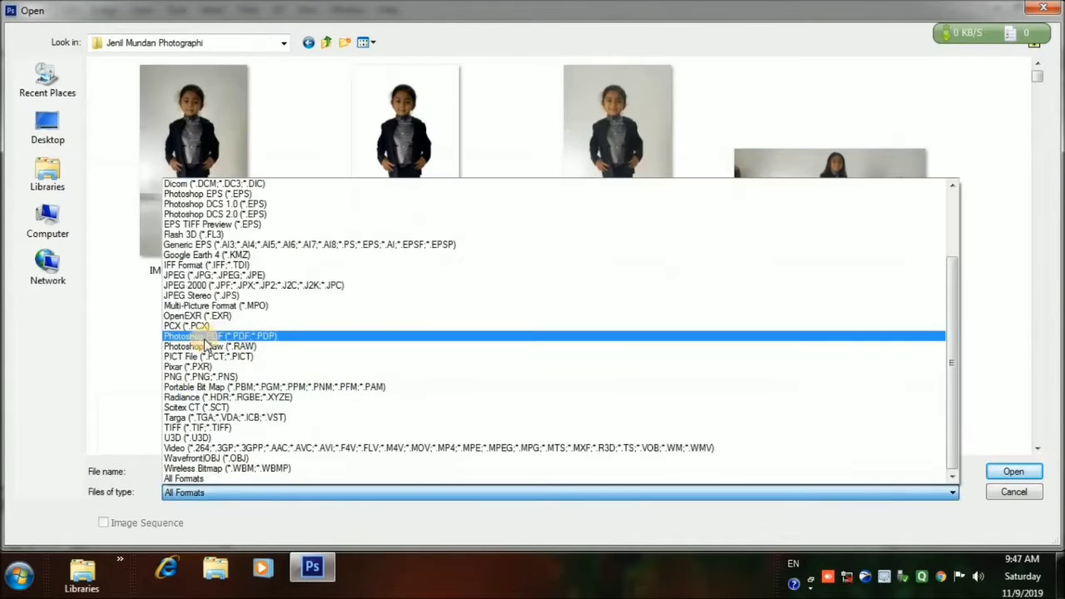
click(832, 368)
click(1037, 449)
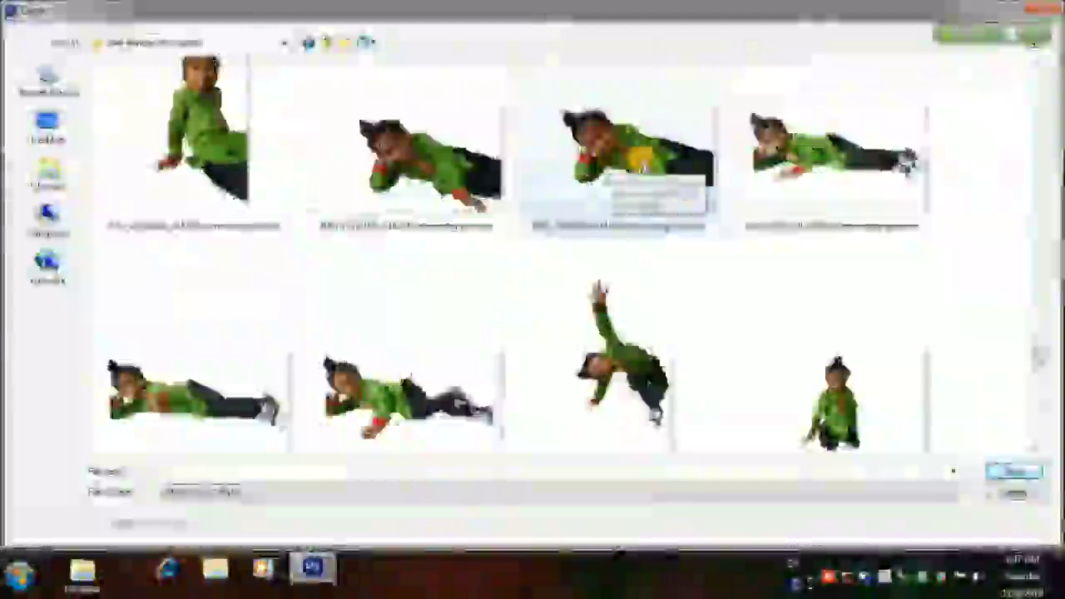
click(619, 200)
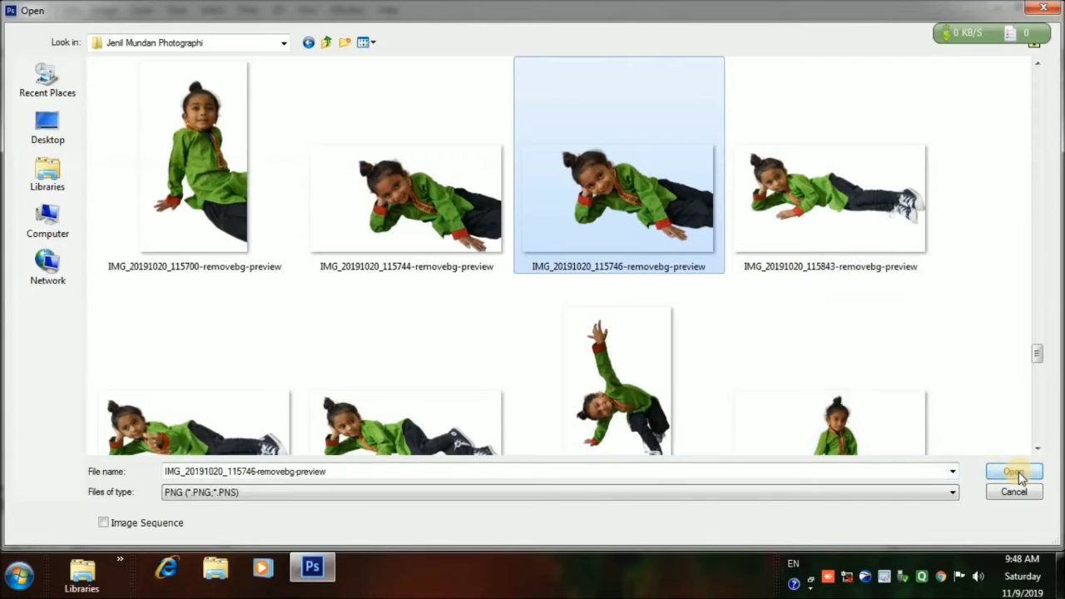
click(1017, 471)
Step: Raise the brightness of the child cut-out to 44 with Brightness/Contrast
click(102, 11)
mouse_move(278, 45)
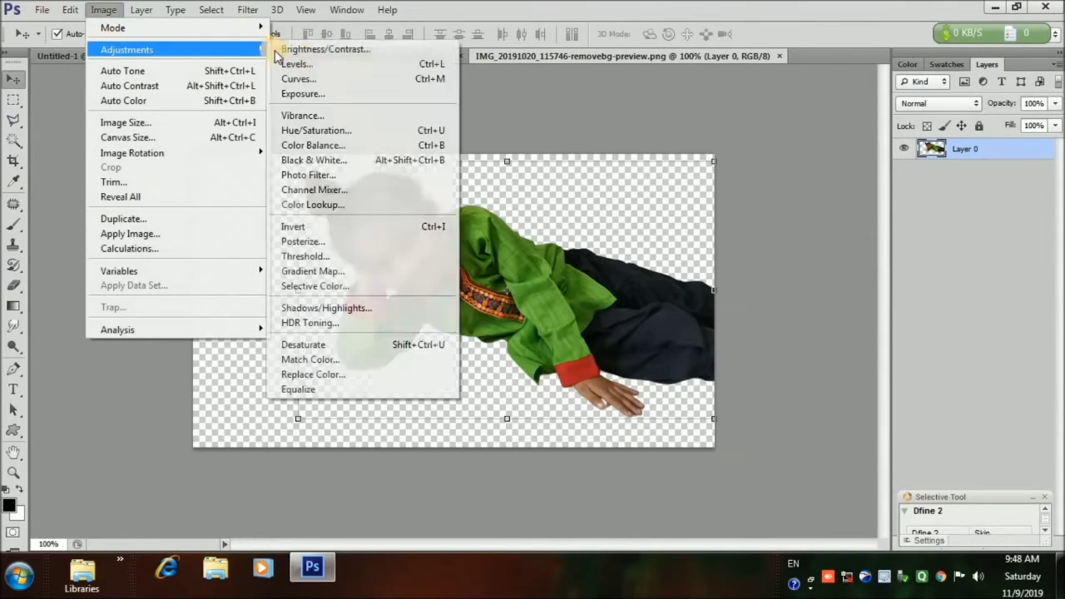
click(324, 48)
drag(874, 172, 892, 171)
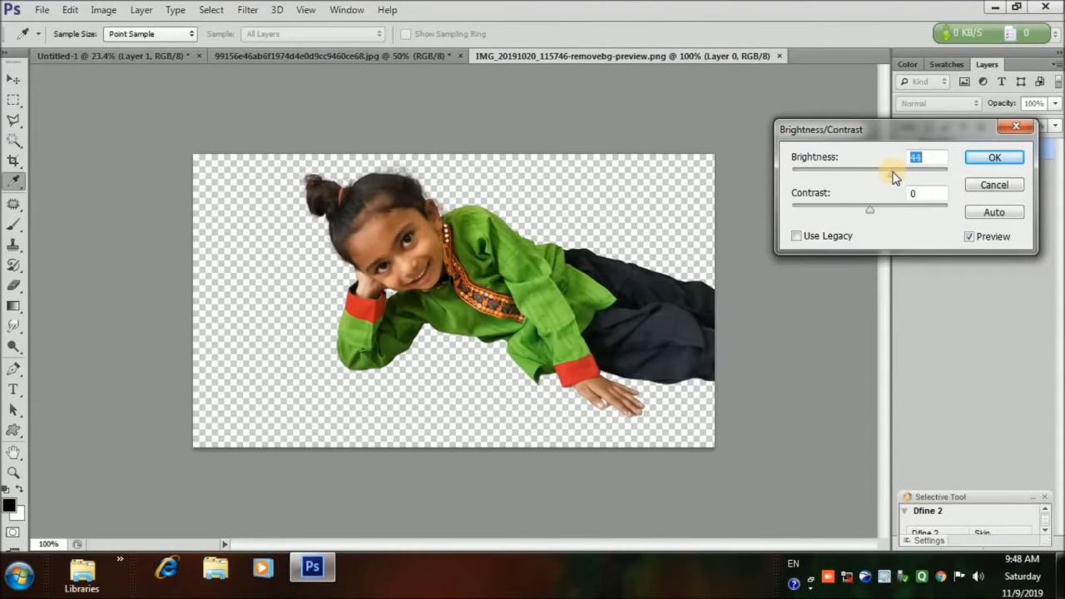
click(1001, 158)
key(v)
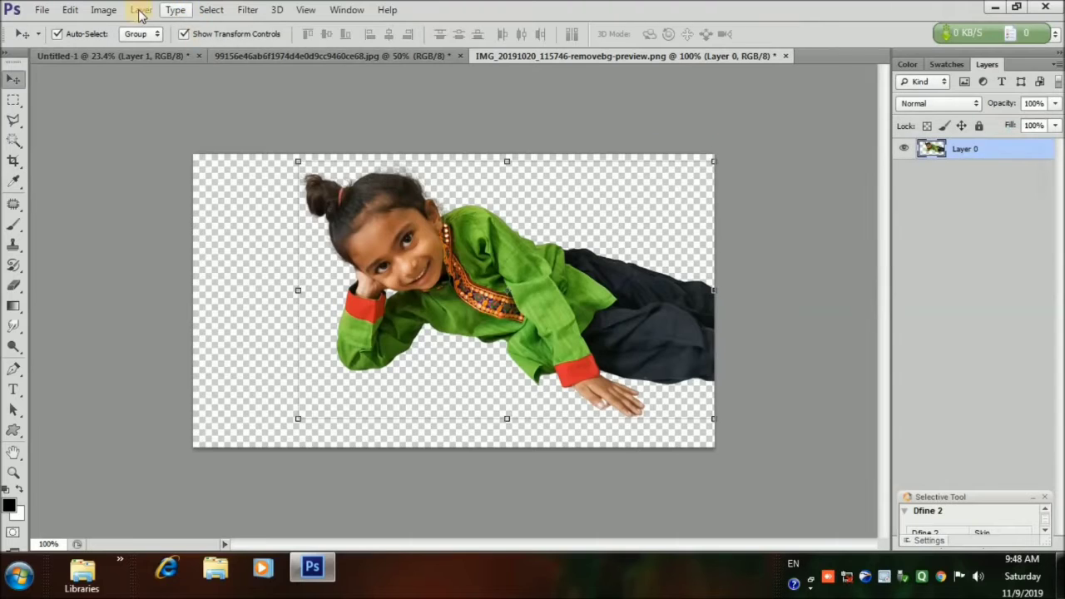
Step: Brighten the child cut-out with Levels, setting the white input to 220 and adjusting the midtones slightly
click(104, 10)
mouse_move(178, 48)
click(341, 62)
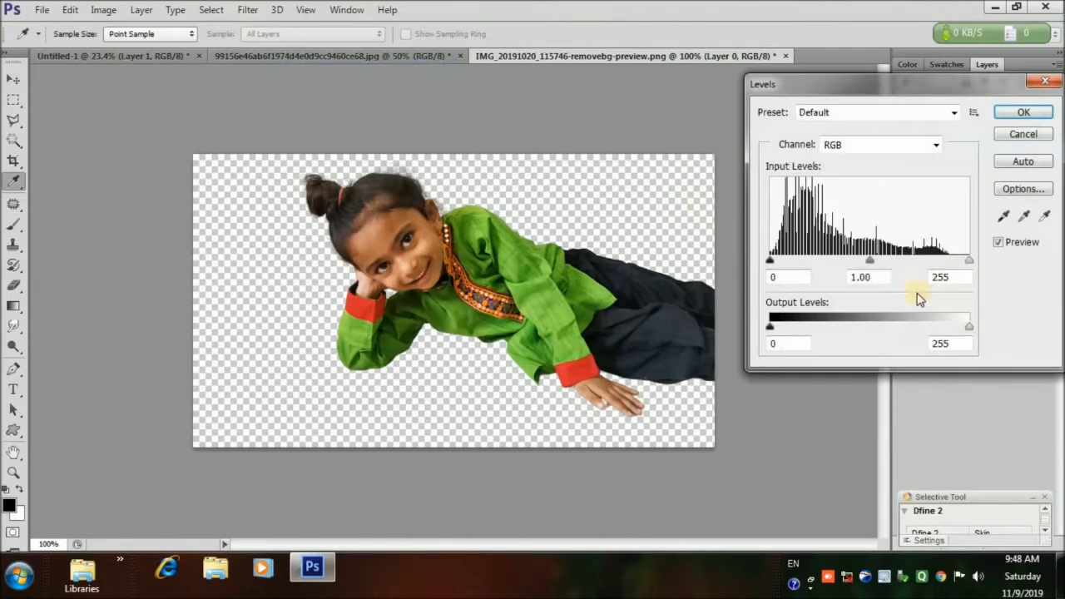
drag(967, 260, 942, 260)
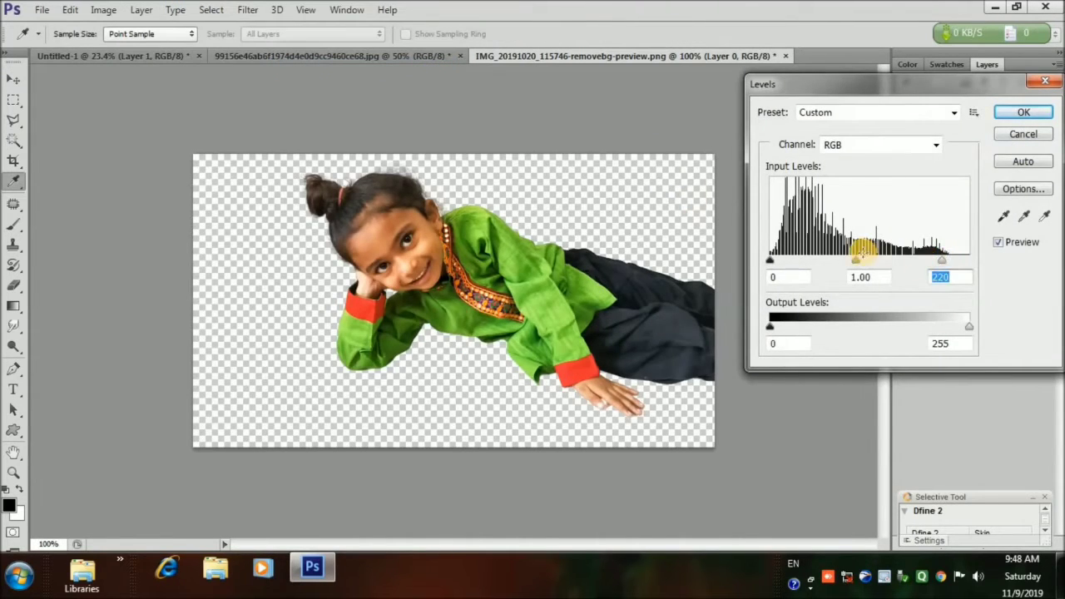
mouse_move(857, 260)
mouse_down()
mouse_move(820, 260)
mouse_move(874, 261)
mouse_move(855, 262)
mouse_up()
click(1024, 112)
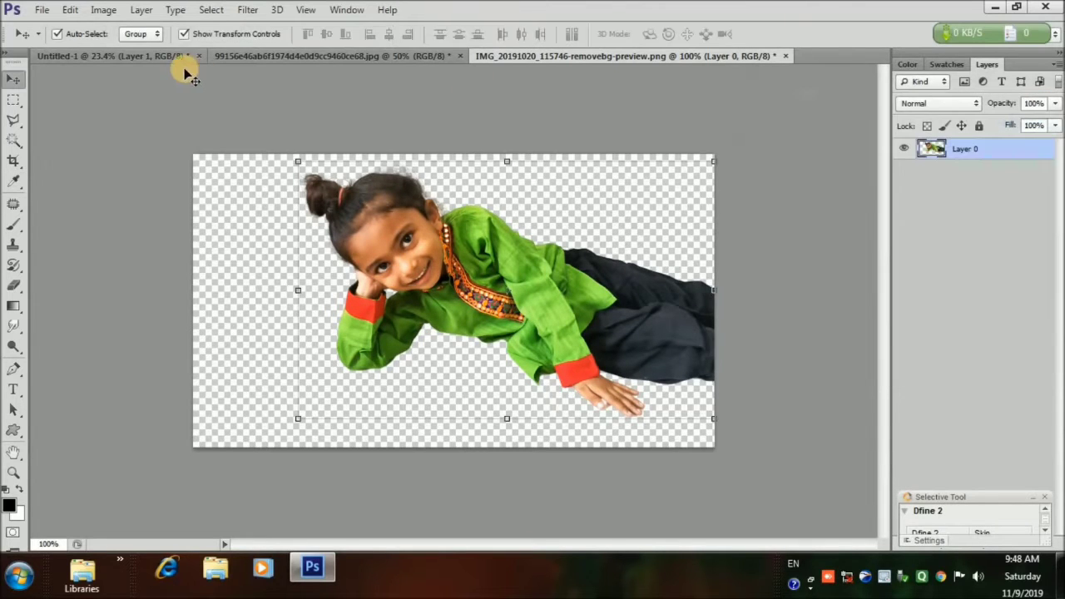
Step: Add contrast to the child cut-out with Curves, lifting the upper tones and setting a lower point at input 78, output 84
click(105, 10)
mouse_move(133, 44)
click(309, 72)
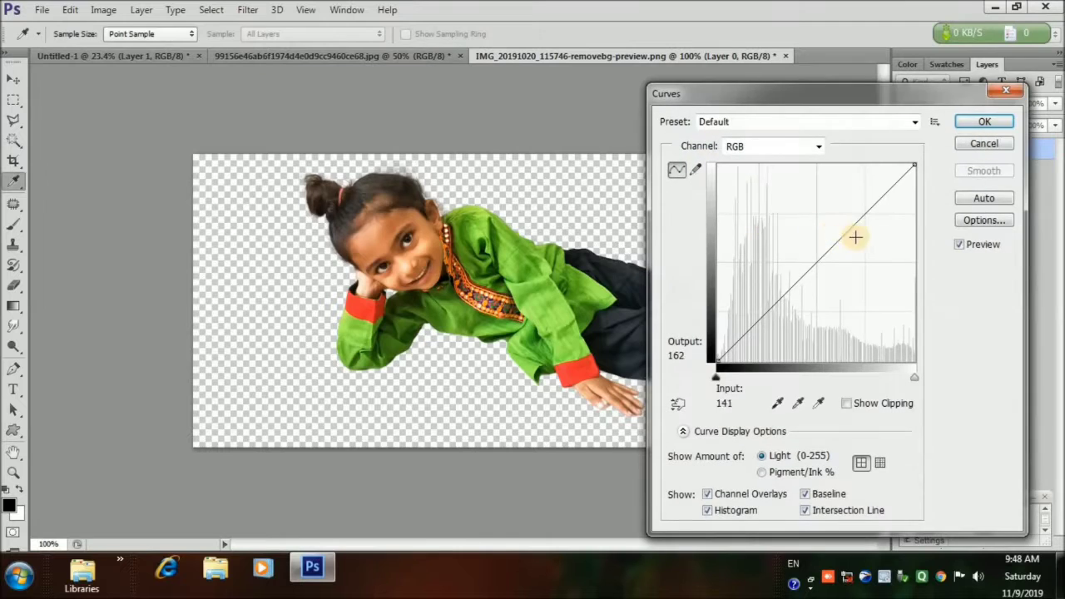
drag(855, 238, 835, 225)
drag(773, 290, 772, 288)
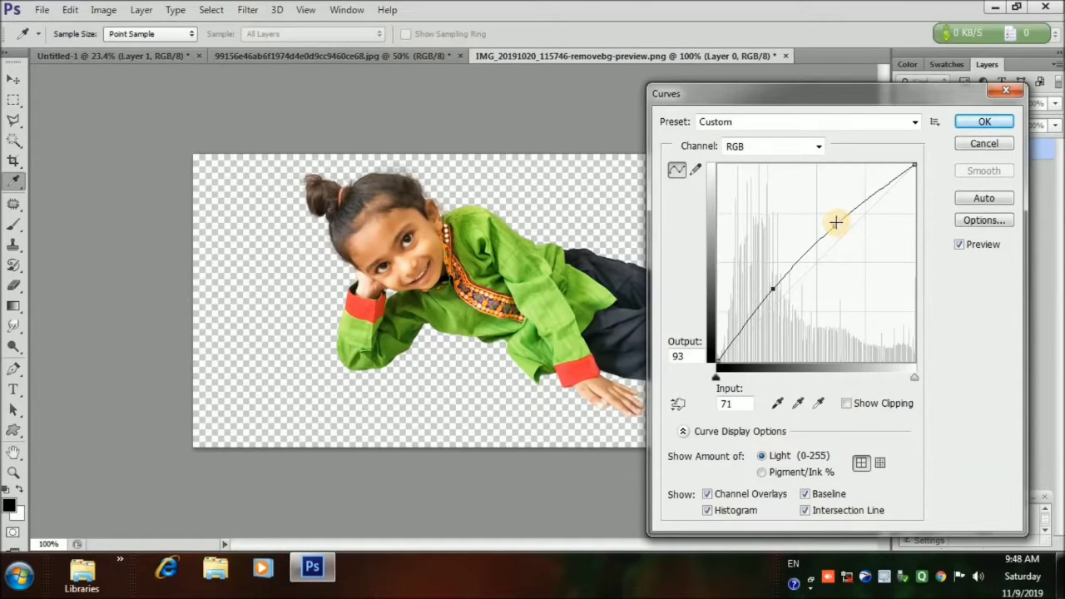
drag(835, 222, 841, 218)
drag(772, 288, 777, 296)
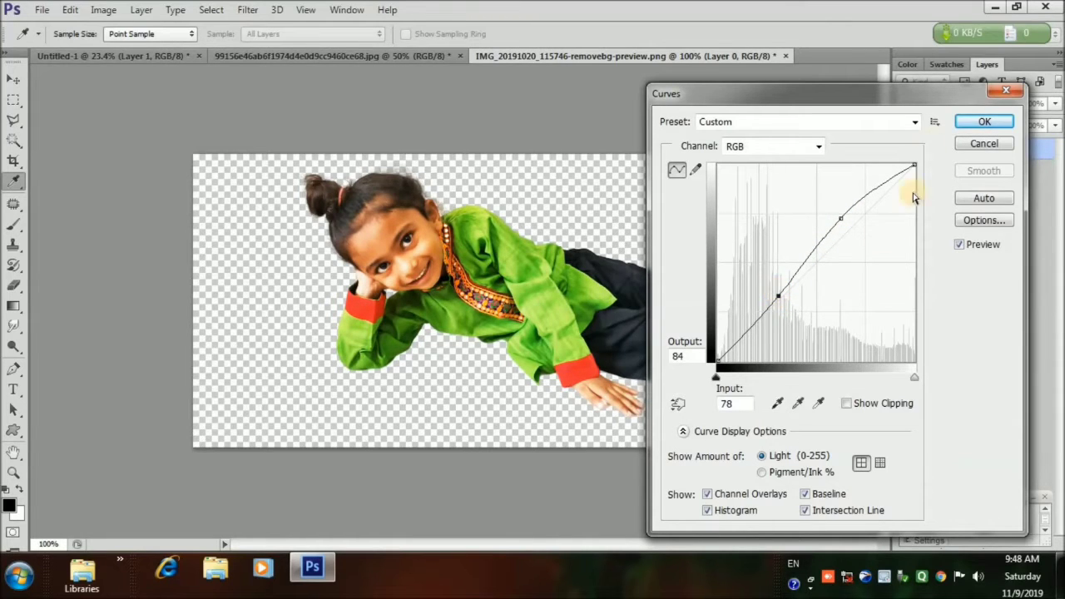
click(965, 126)
key(v)
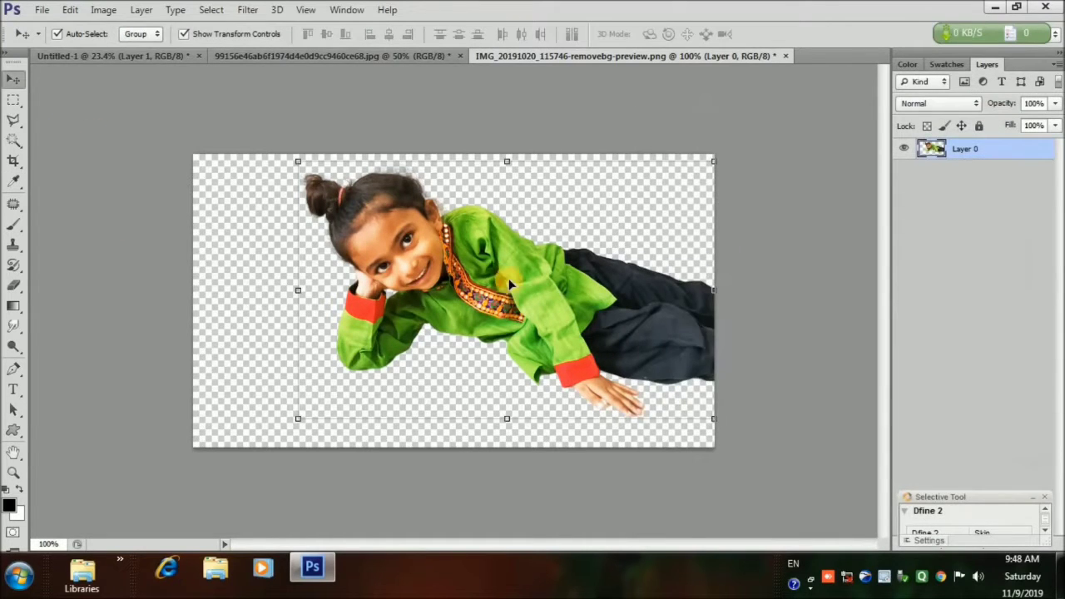
Step: Place the child cut-out in Untitled-1, scale it to about 558%, and position it lying on the pavement toward the canvas's right edge
drag(509, 278, 714, 519)
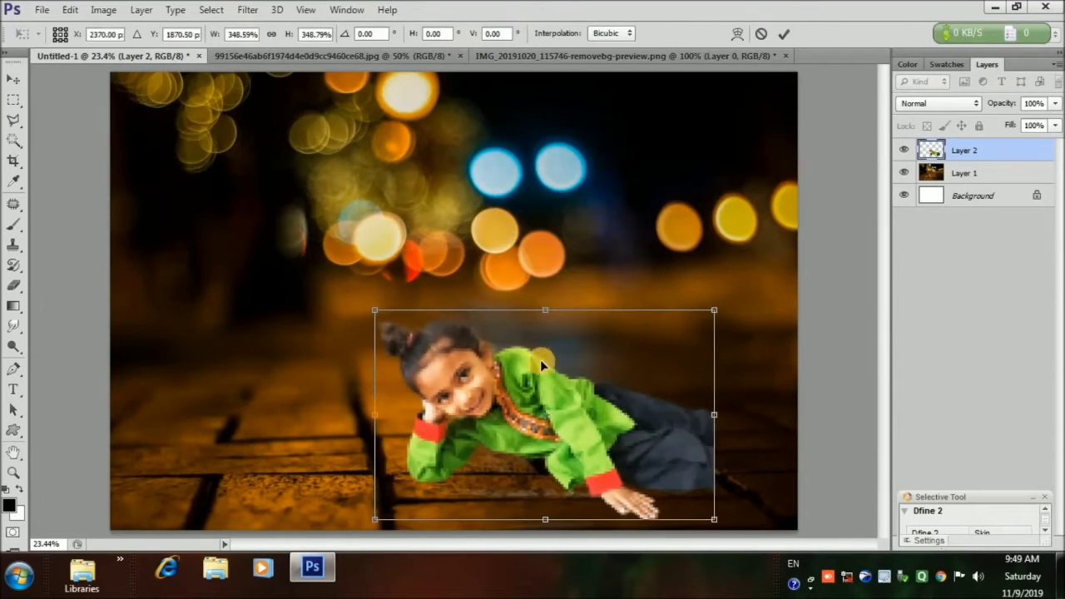
drag(541, 364, 430, 254)
drag(608, 409, 809, 537)
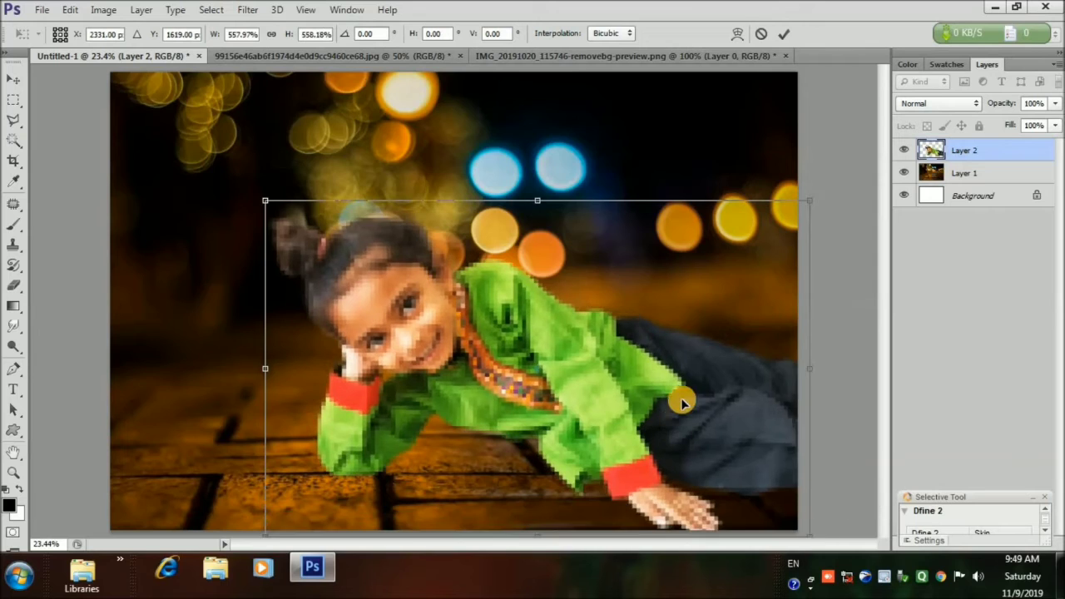
drag(682, 403, 702, 380)
drag(663, 289, 626, 307)
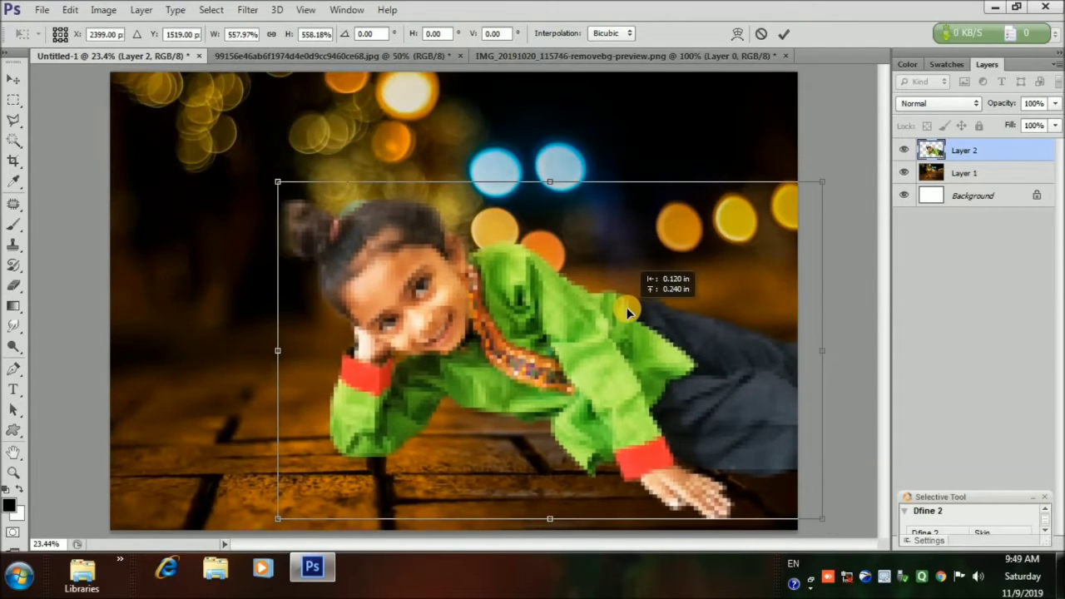
click(782, 35)
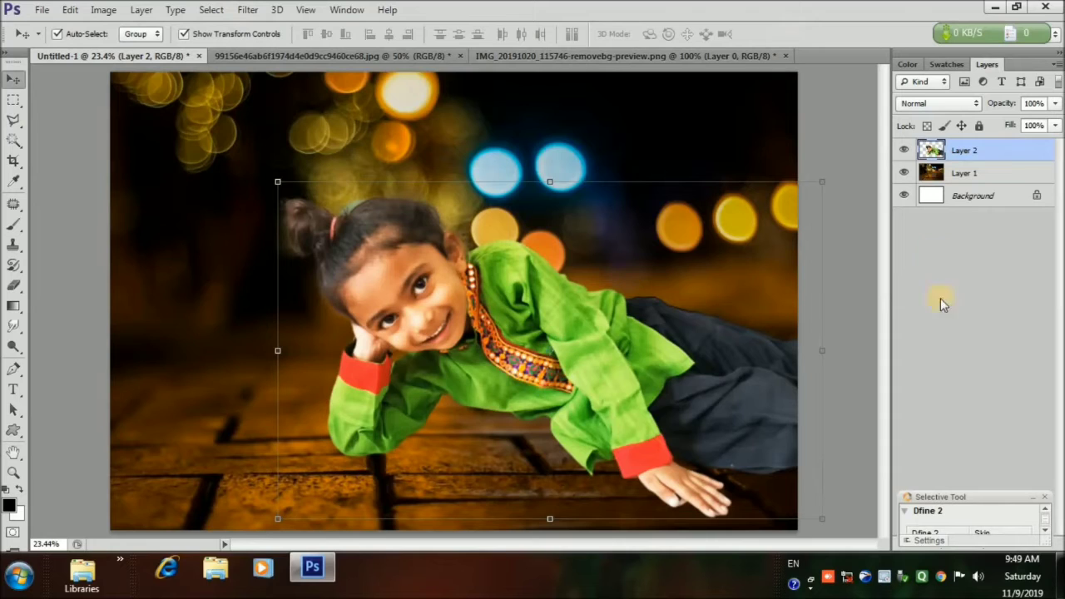
Step: Paint soft black shadows under the child's arms and legs on a new layer, and move that layer beneath Layer 2
click(73, 130)
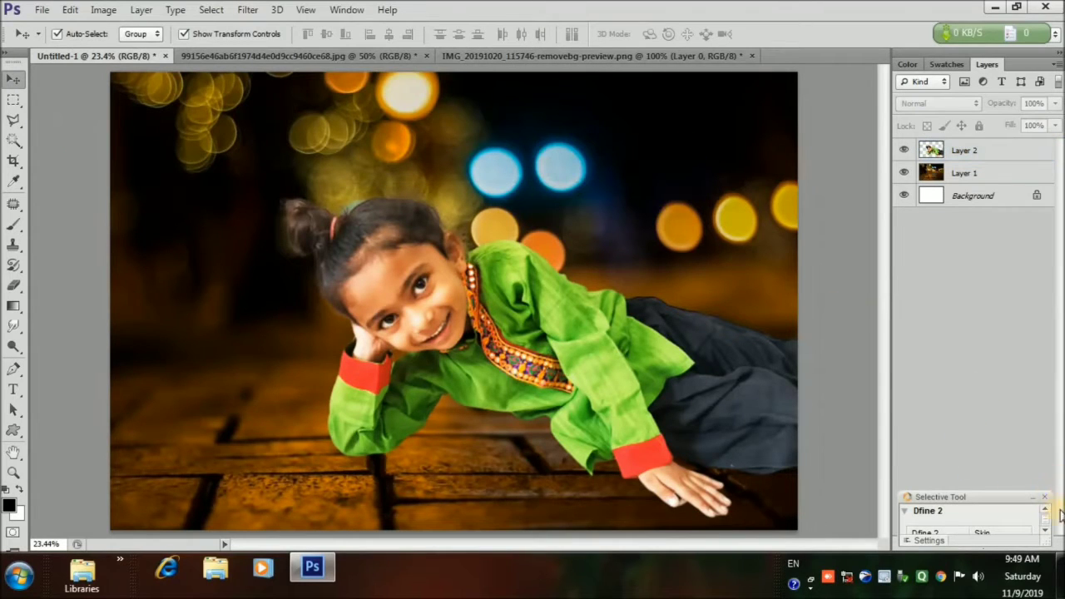
click(1018, 544)
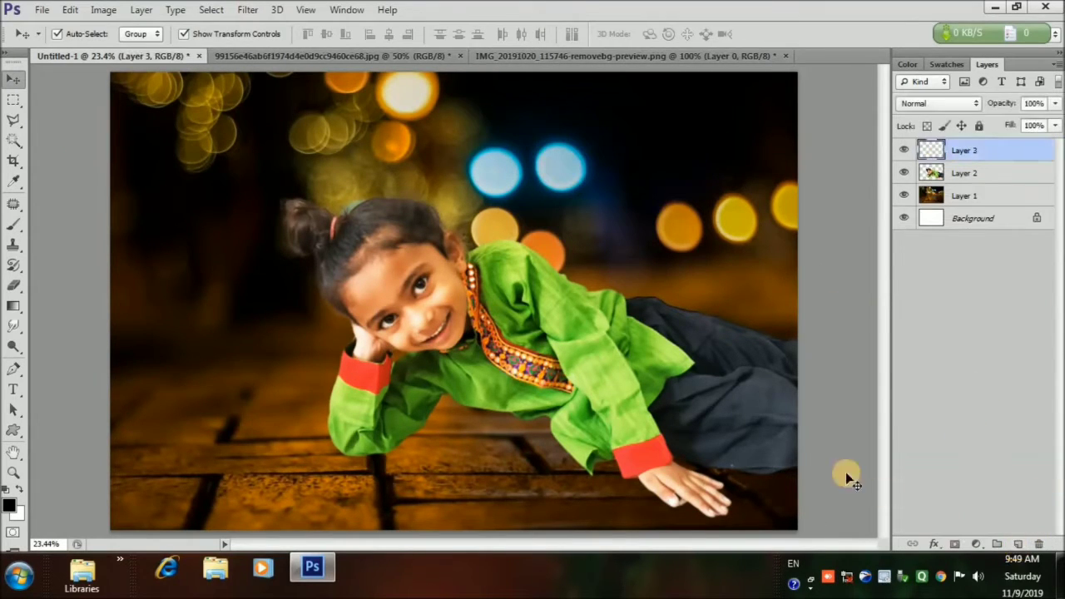
click(13, 225)
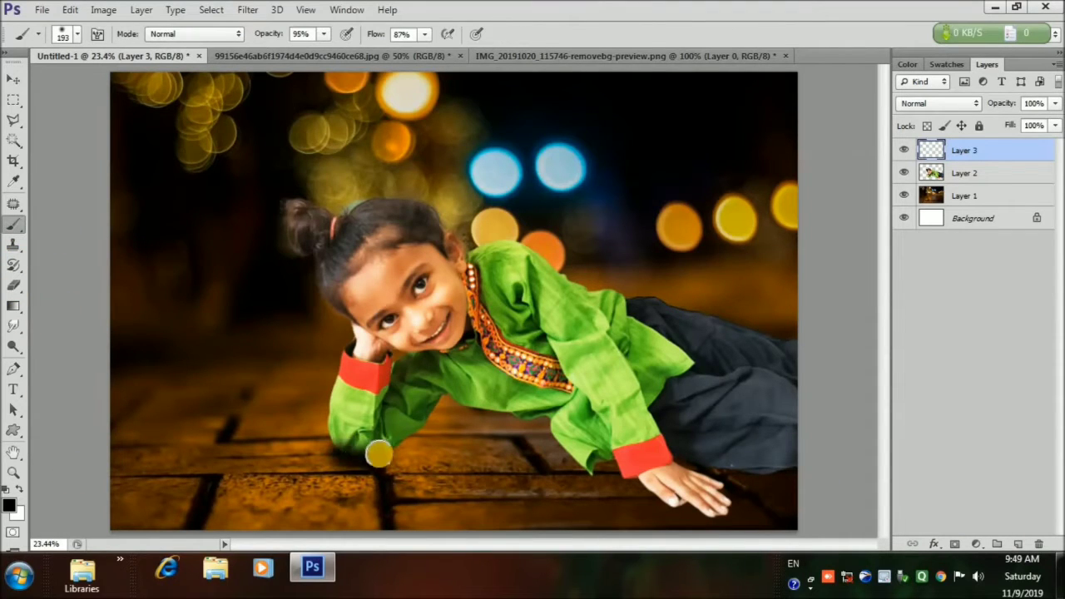
mouse_move(379, 453)
mouse_down()
mouse_move(336, 450)
mouse_move(404, 449)
mouse_up()
mouse_move(511, 424)
mouse_down()
mouse_move(544, 423)
mouse_move(582, 468)
mouse_move(535, 424)
mouse_move(568, 463)
mouse_move(613, 464)
mouse_move(653, 501)
mouse_move(699, 513)
mouse_move(726, 502)
mouse_move(682, 468)
mouse_move(784, 468)
mouse_up()
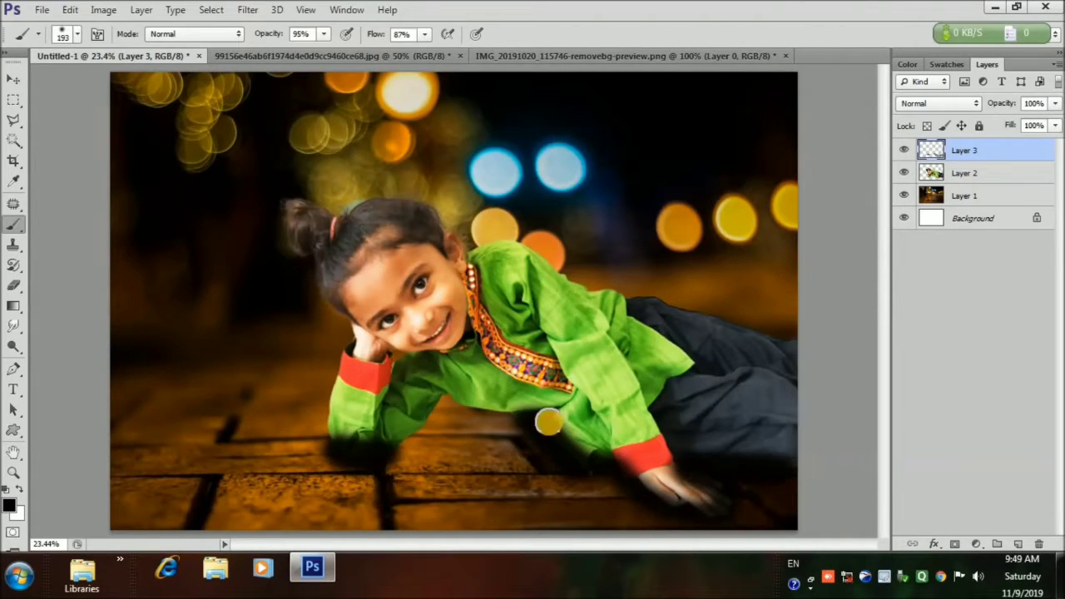
drag(548, 422, 599, 465)
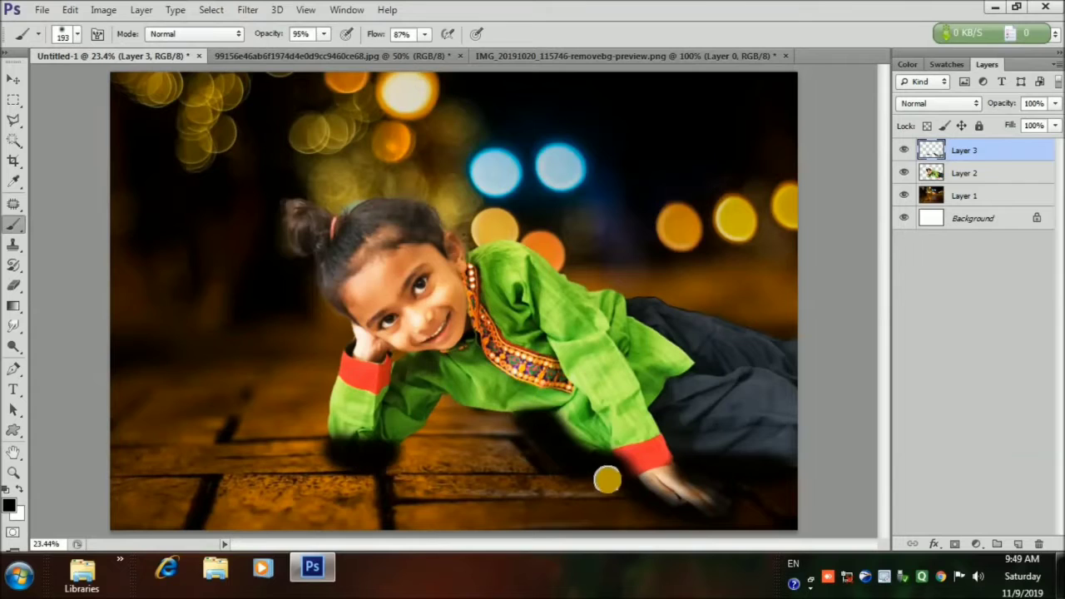
click(13, 78)
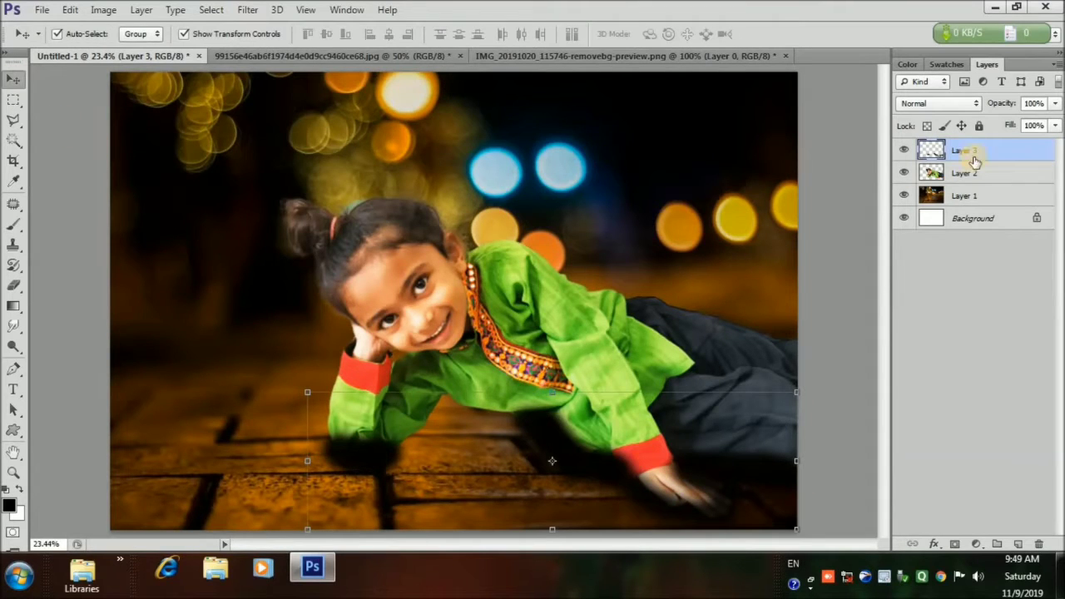
drag(975, 172, 972, 180)
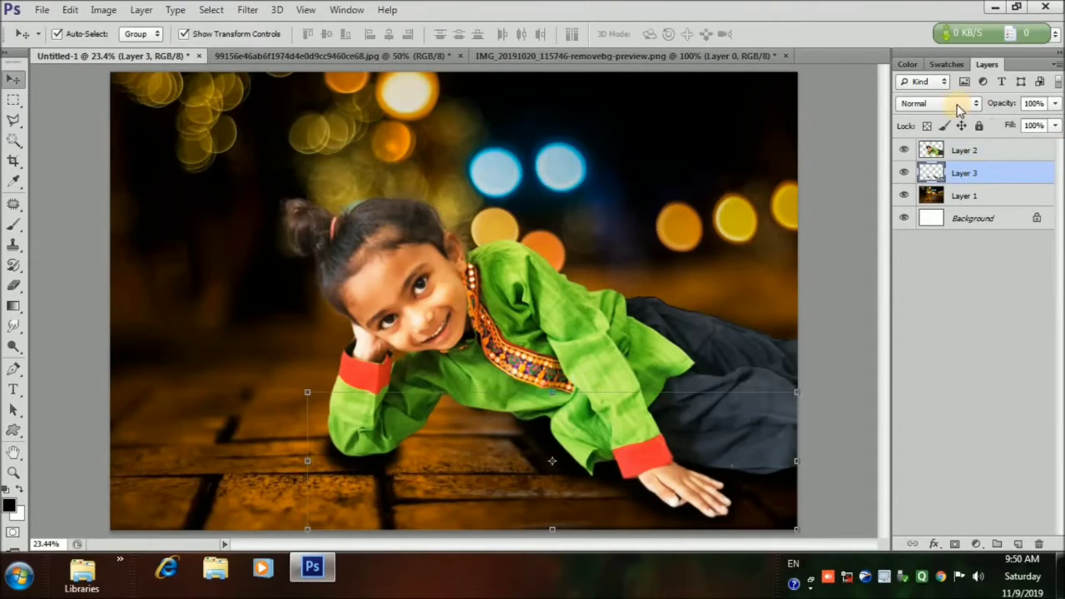
Step: Try the Overlay, Darken, Multiply, Lighter Color, Linear Dodge (Add) and Soft Light blend modes on the shadow layer
click(958, 106)
click(946, 310)
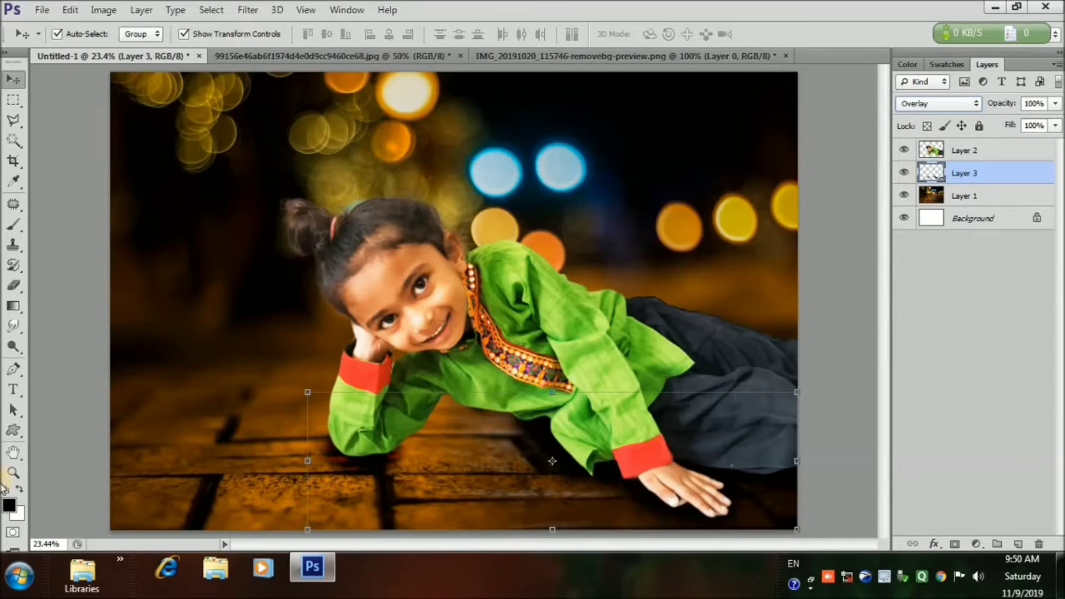
click(938, 106)
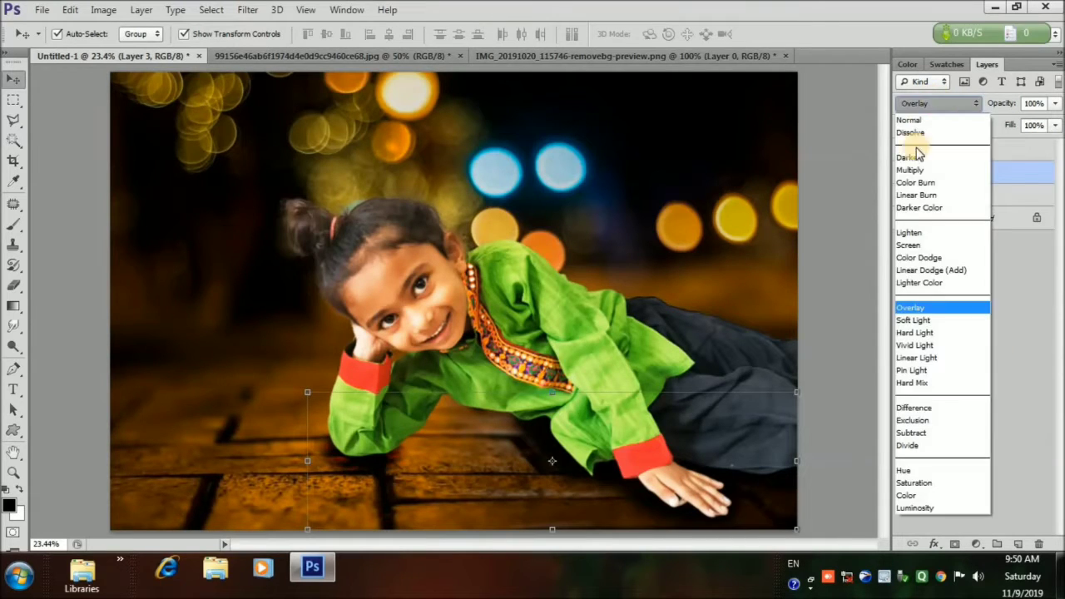
click(916, 155)
click(955, 106)
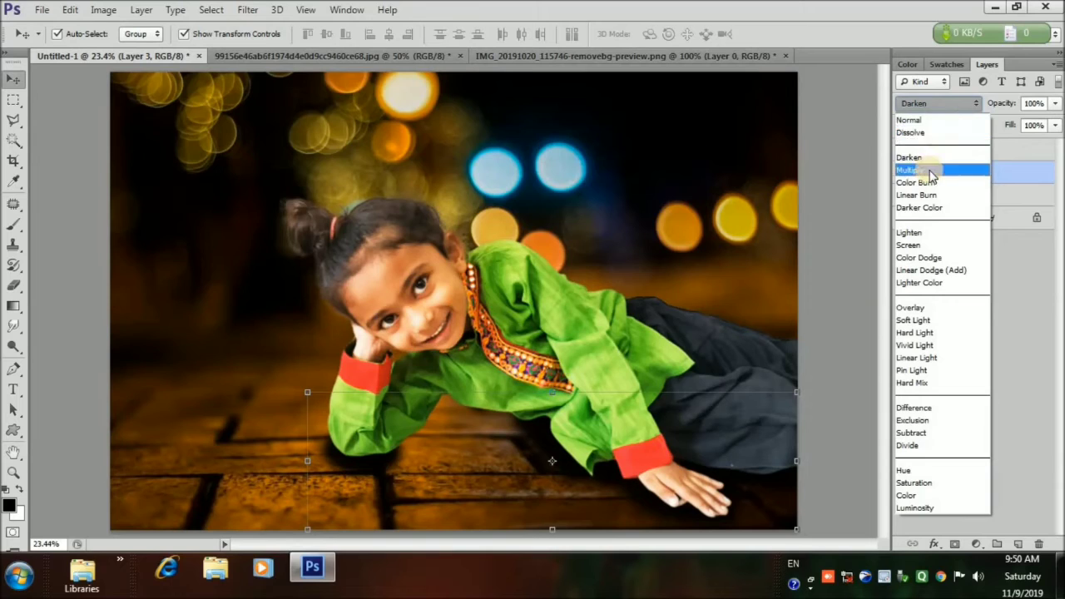
click(930, 172)
click(959, 106)
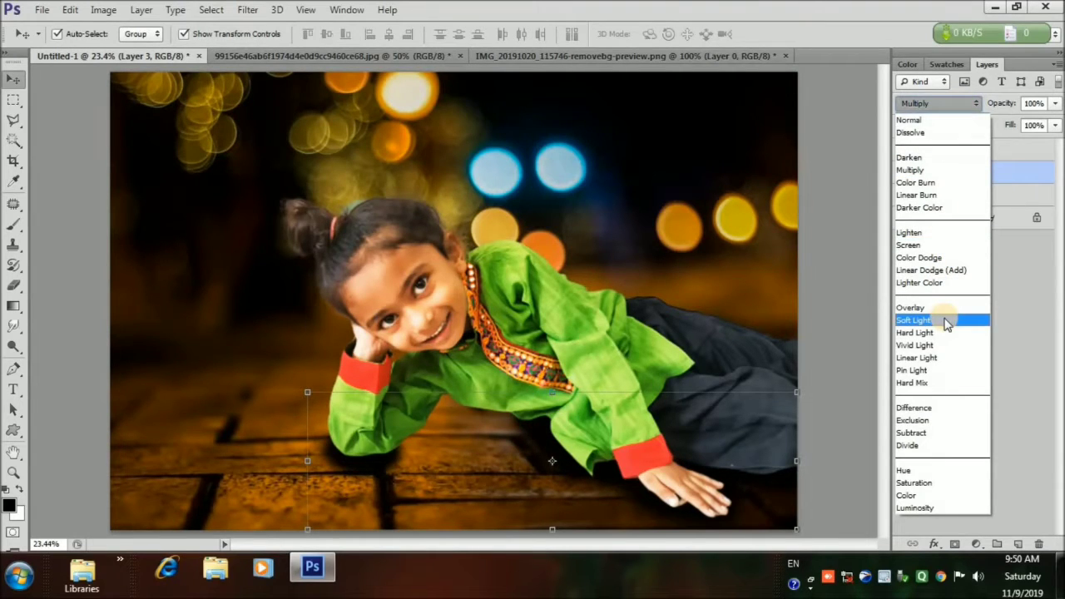
click(927, 282)
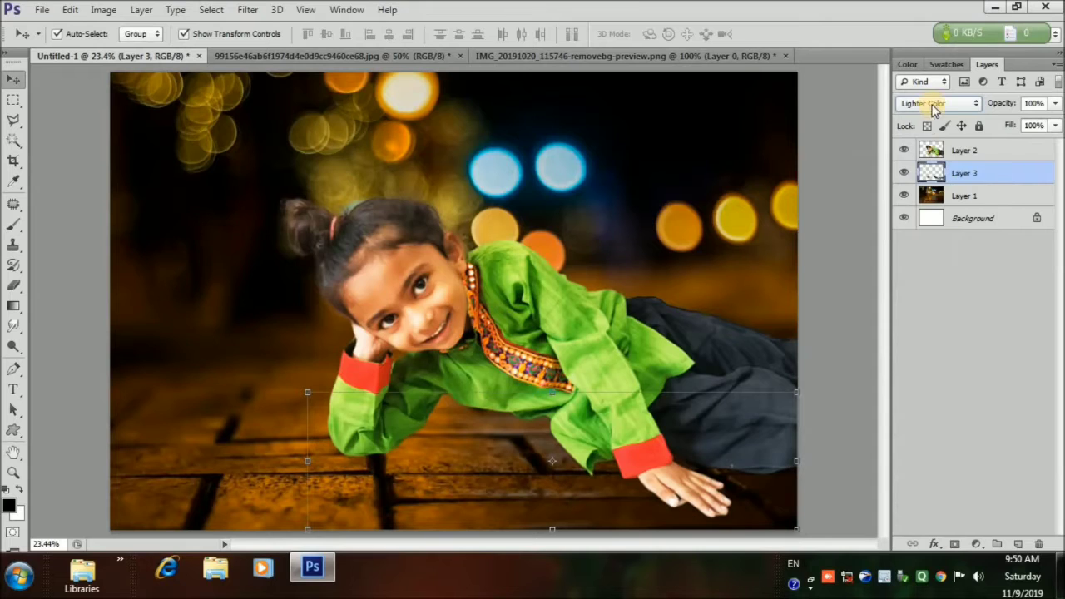
click(933, 107)
click(932, 263)
click(939, 106)
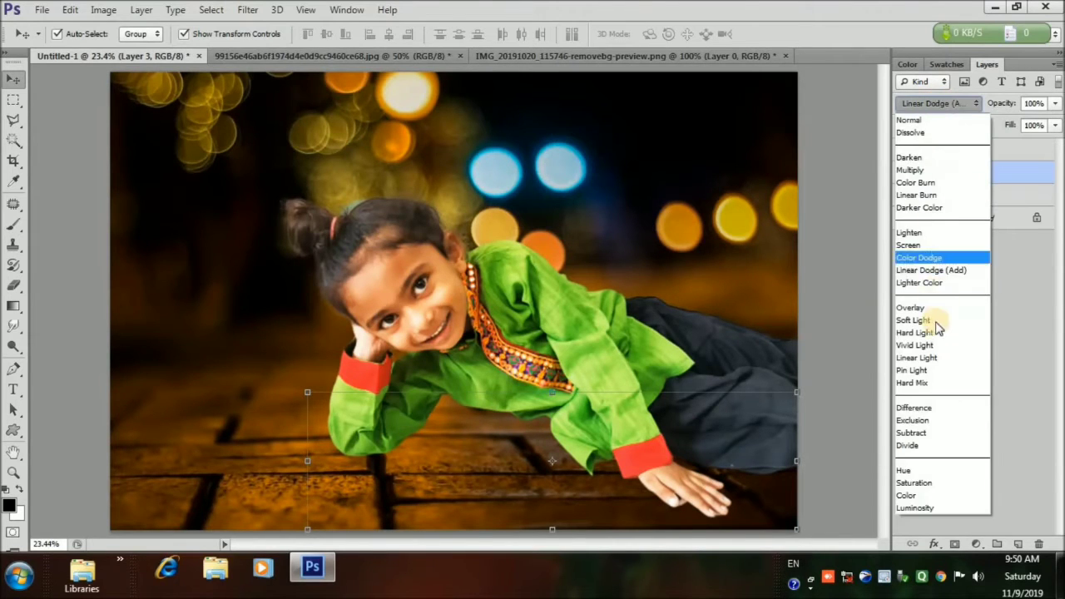
click(935, 320)
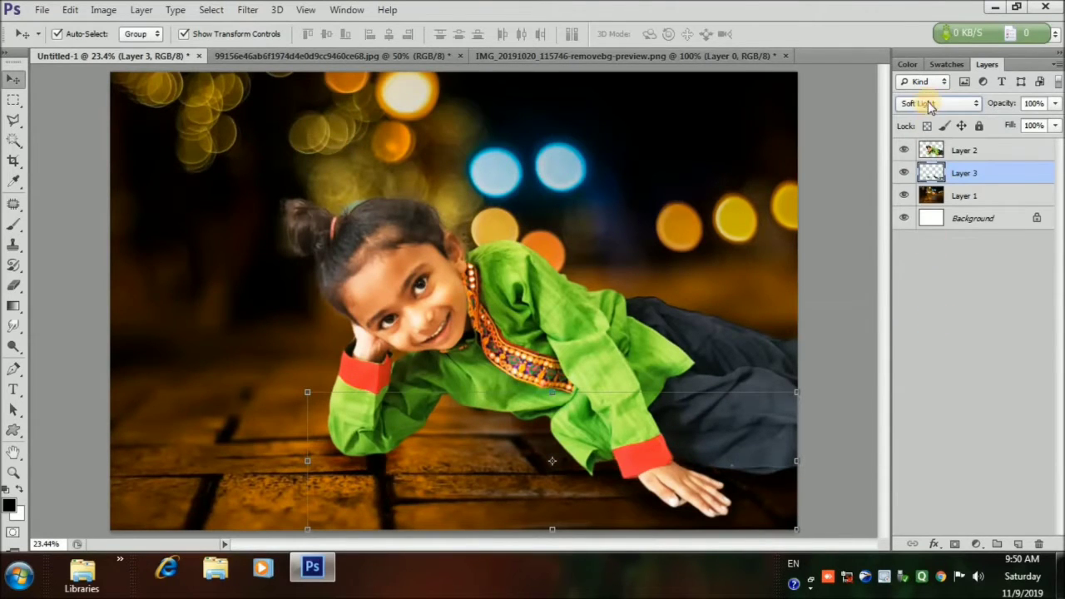
Step: Set the shadow layer's blend mode to Hard Light and its opacity to 87%, and deselect the layer
click(930, 106)
click(930, 338)
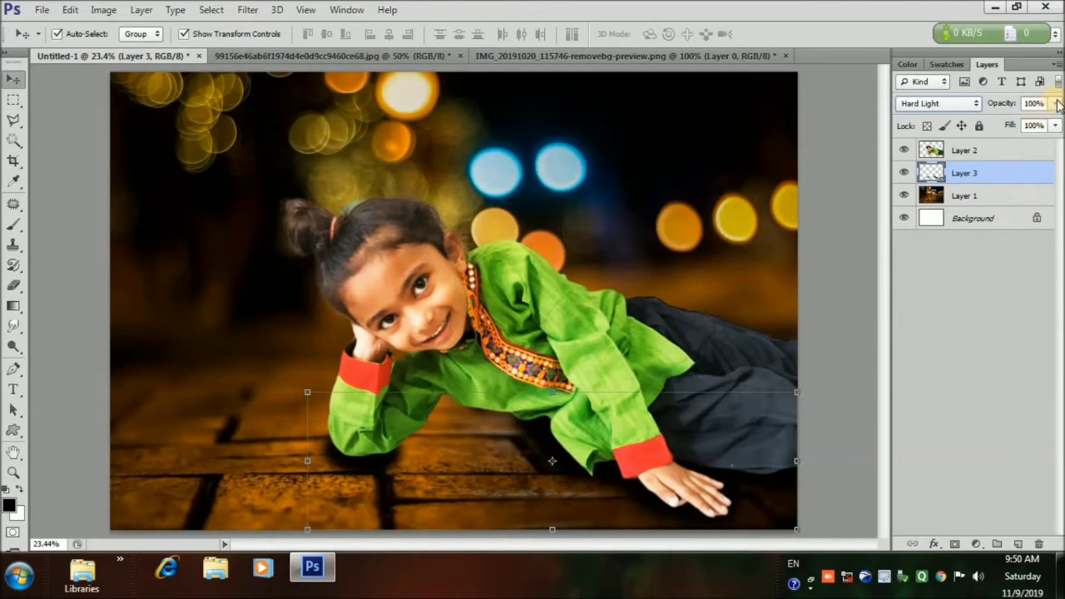
drag(1056, 103, 1022, 126)
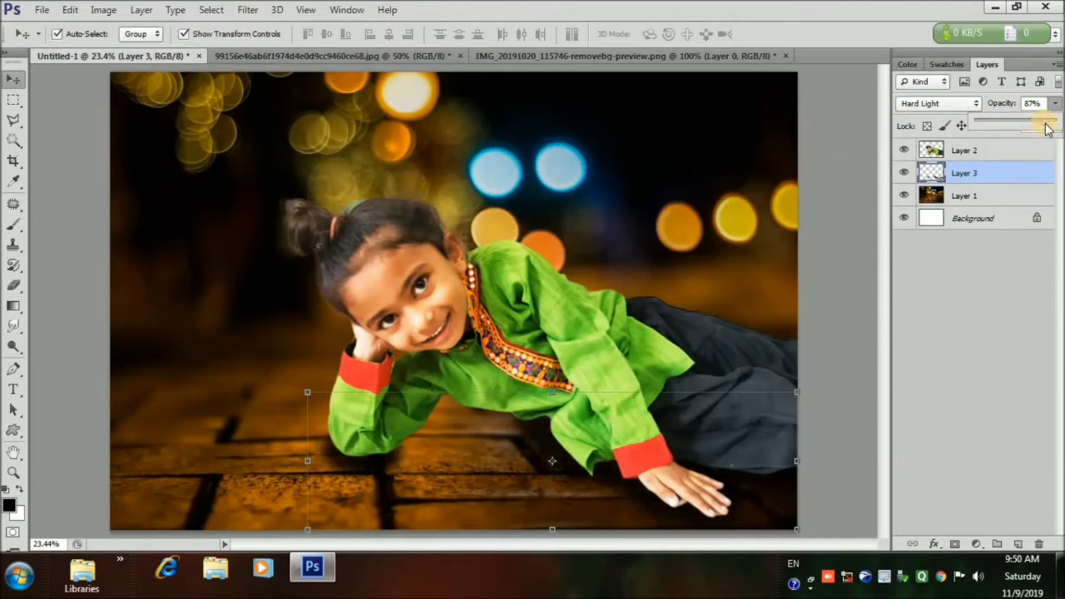
click(94, 217)
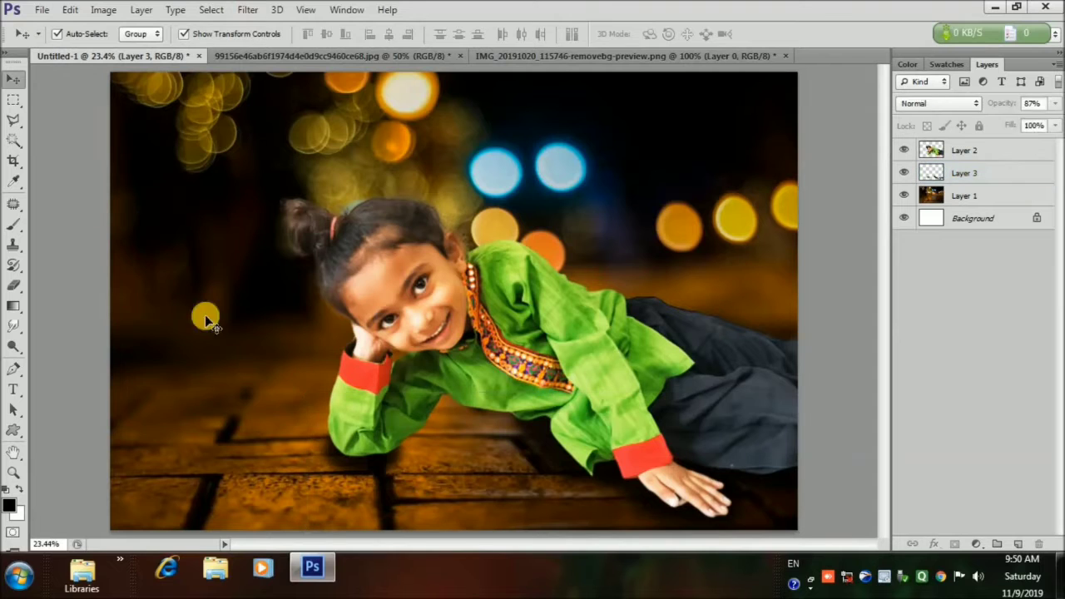
Step: Erase the leftover fringe between the child's thumb and fingers on Layer 2 with a size 9 Eraser at 98% opacity and 72% flow
click(11, 474)
click(681, 498)
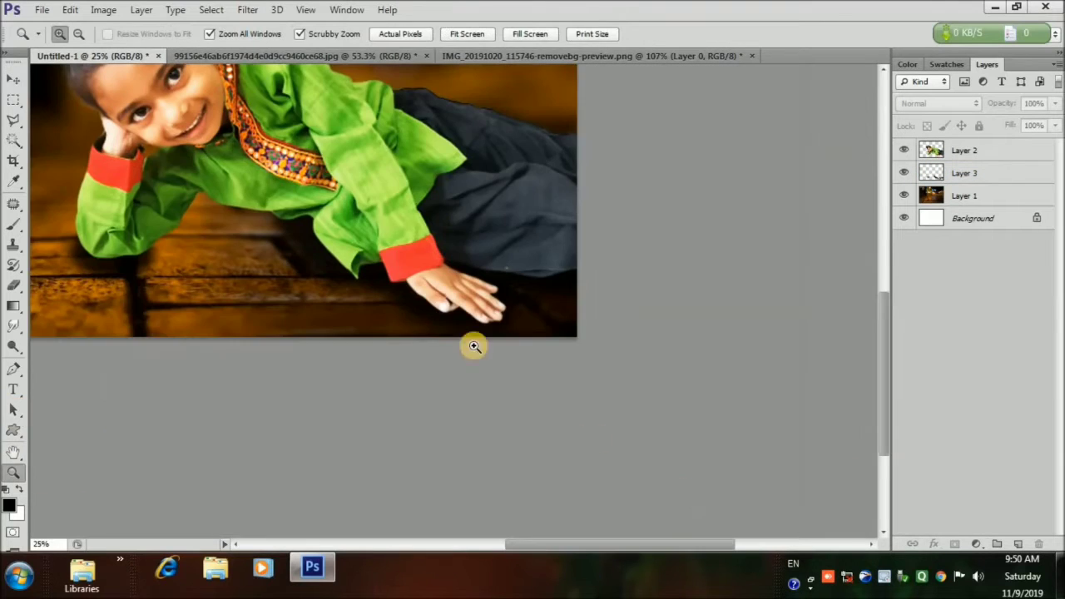
drag(409, 254, 436, 342)
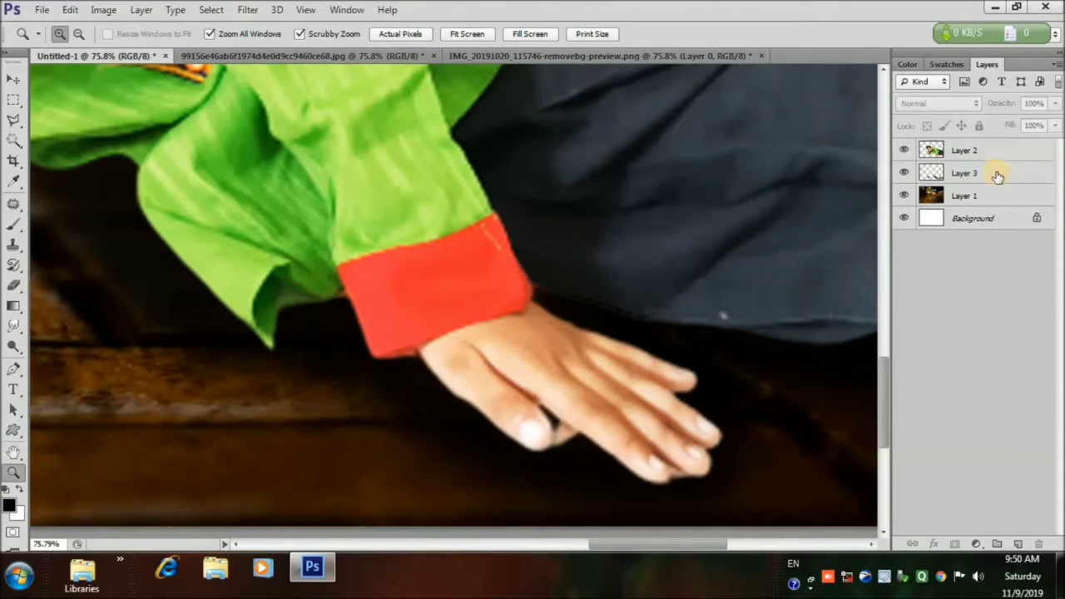
click(993, 152)
click(13, 285)
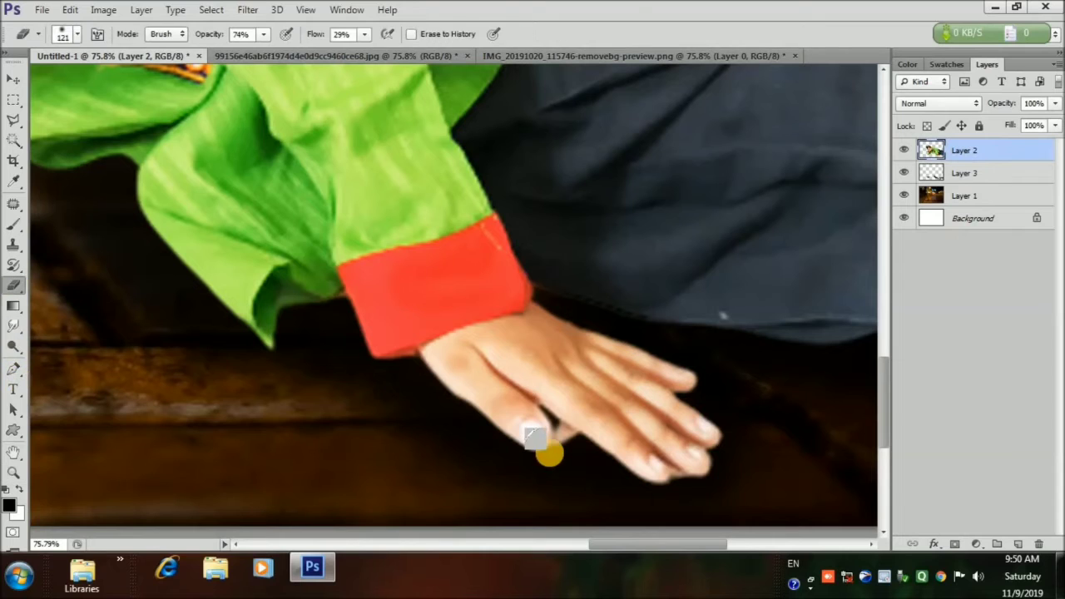
click(78, 33)
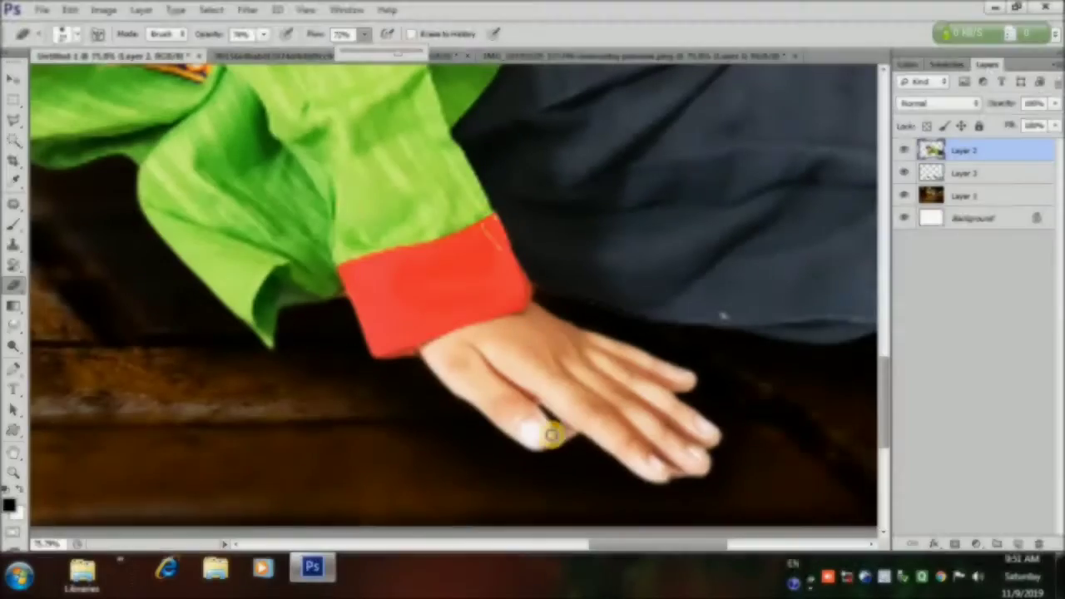
click(263, 34)
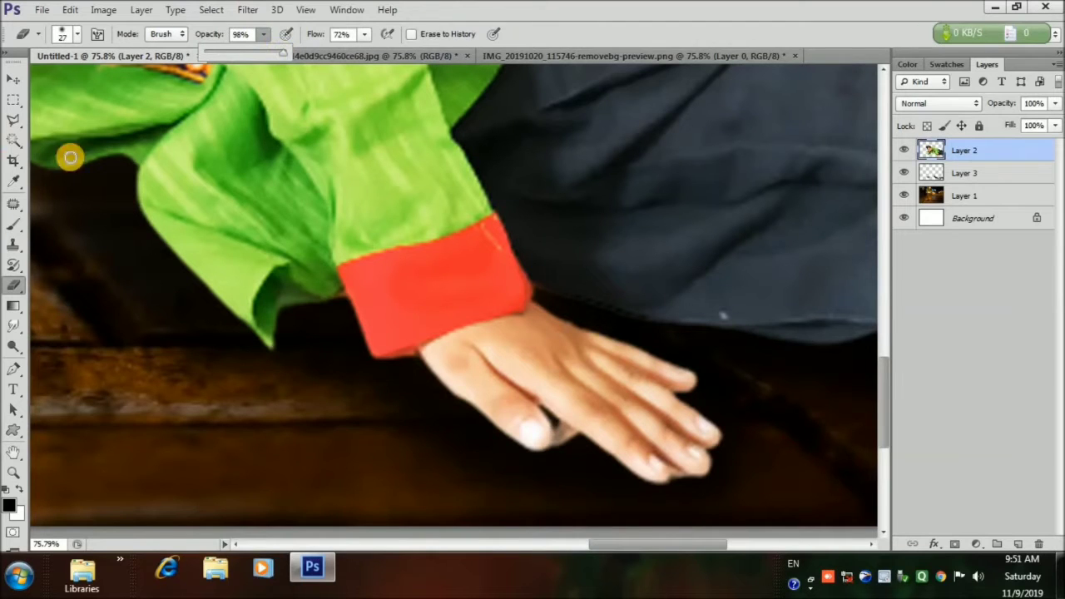
click(76, 34)
click(548, 415)
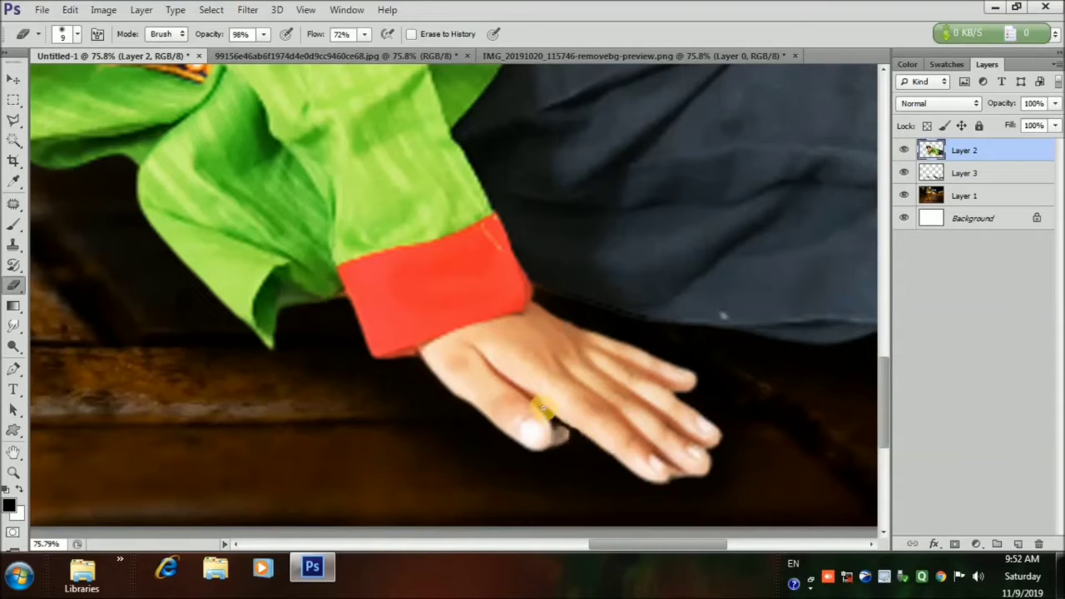
Step: Erase the remaining remnant beside the thumb tip with a resized Eraser, and fit the whole image in view
click(76, 36)
click(39, 88)
drag(562, 428, 564, 436)
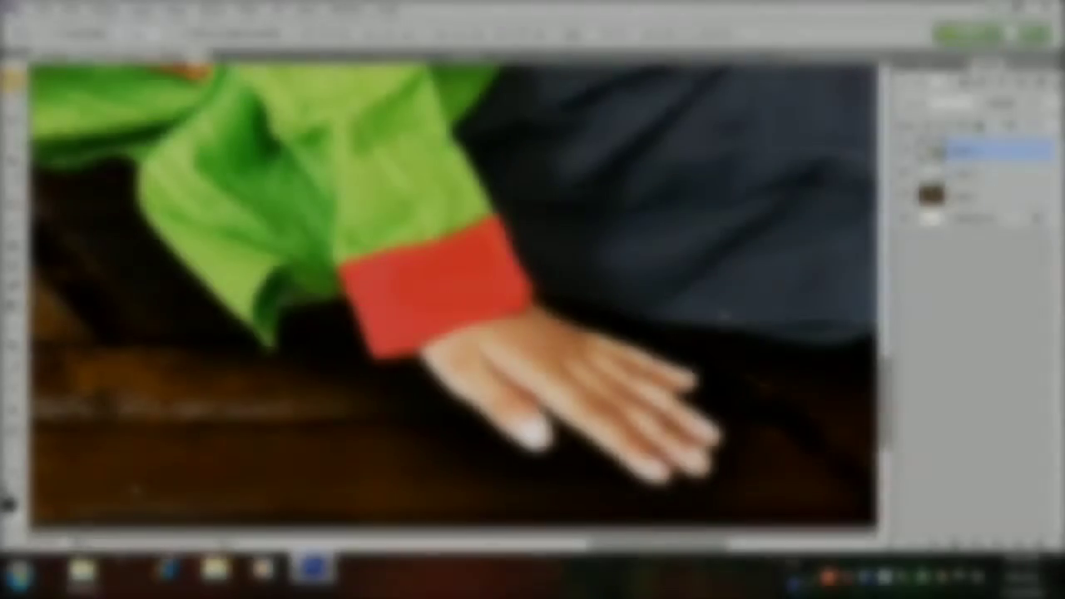
click(13, 471)
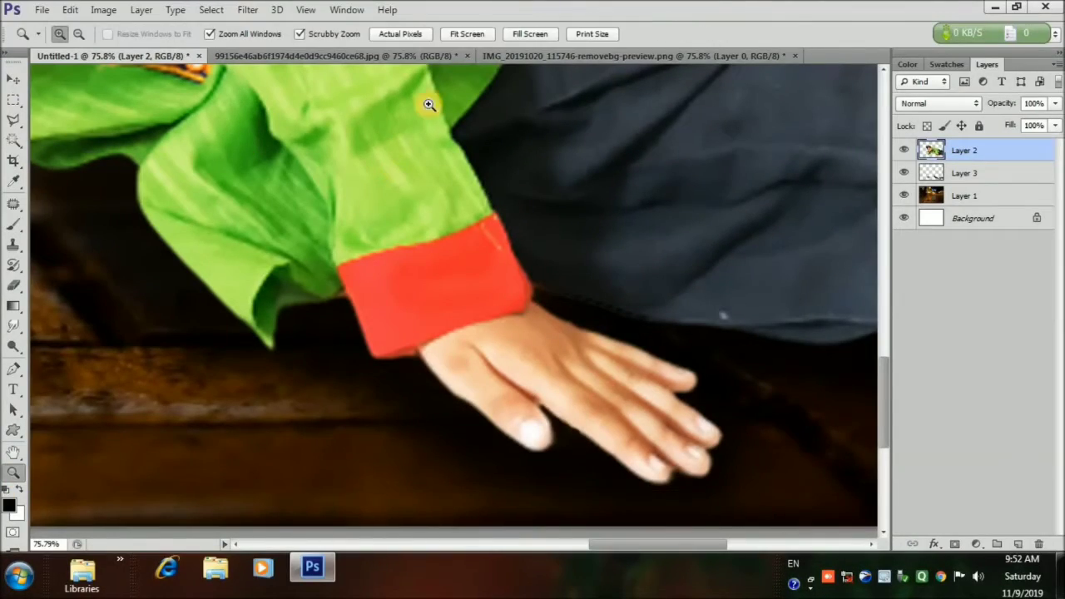
click(470, 34)
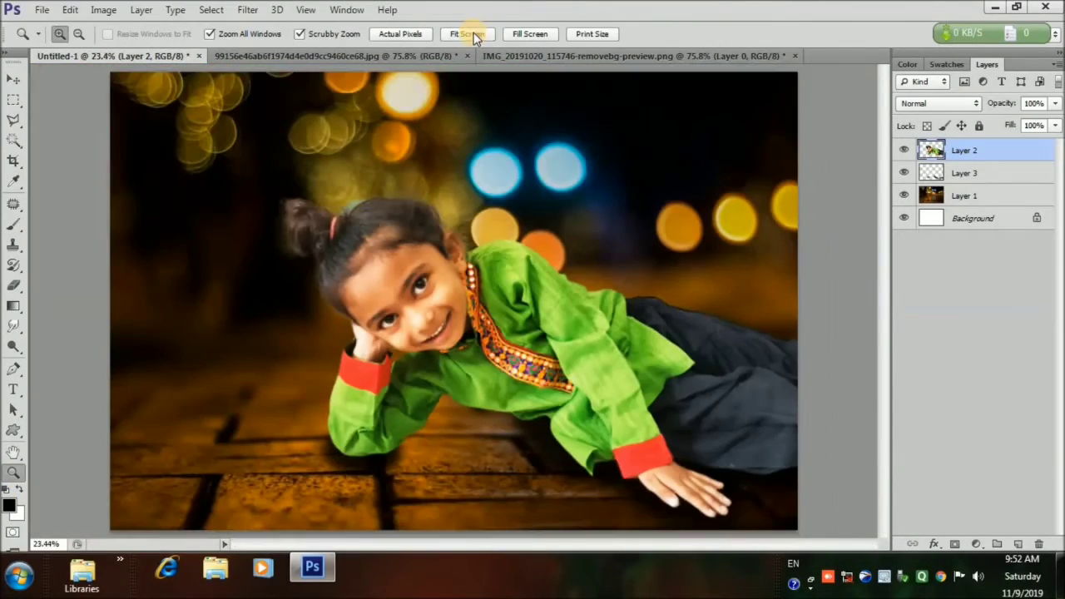
click(992, 193)
click(247, 10)
mouse_move(366, 107)
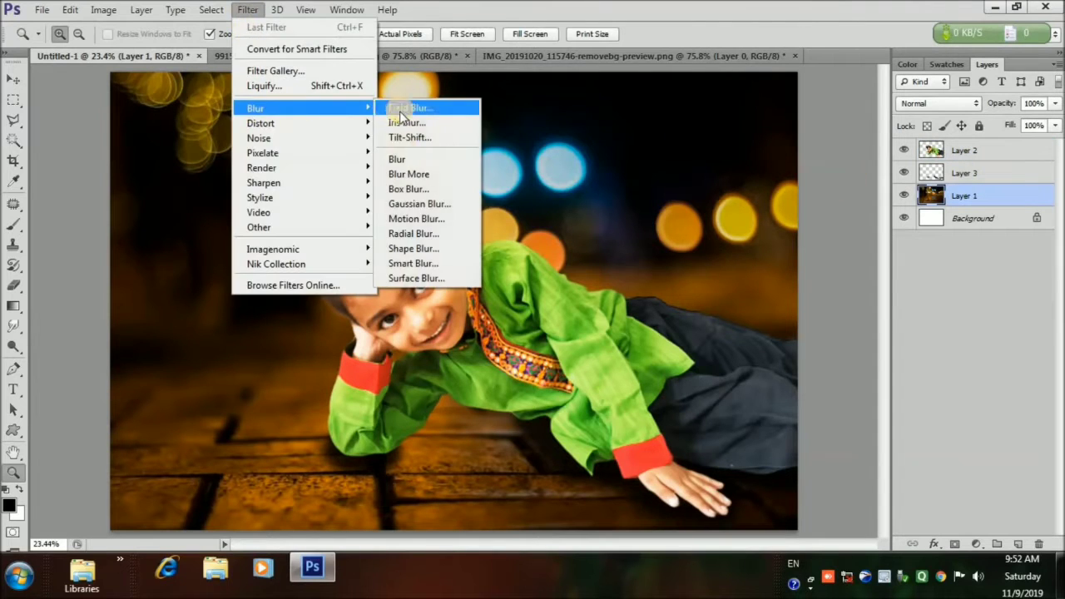
click(412, 219)
click(473, 367)
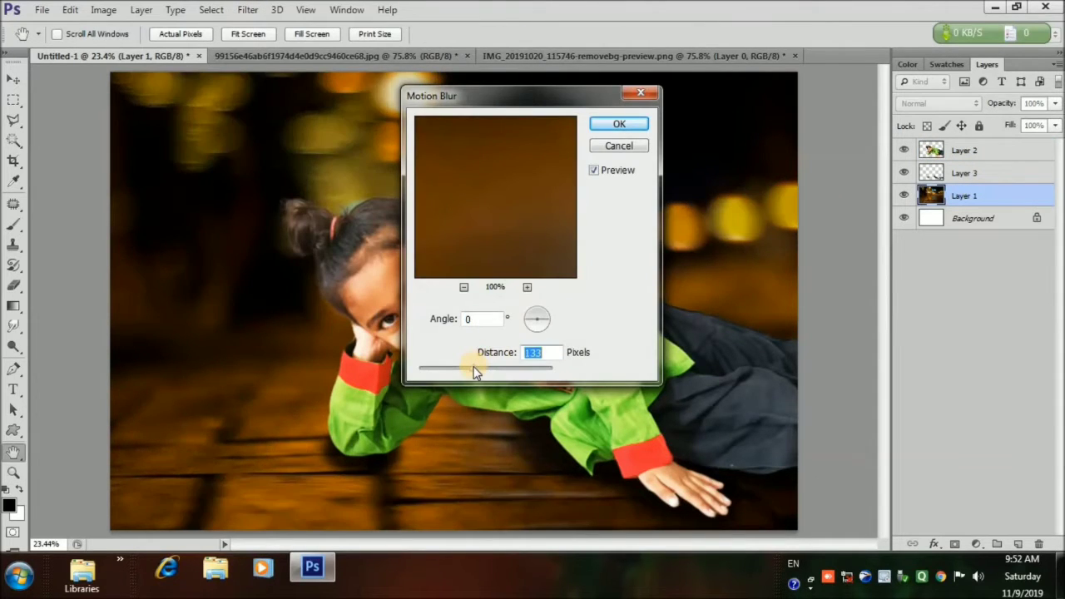
click(464, 371)
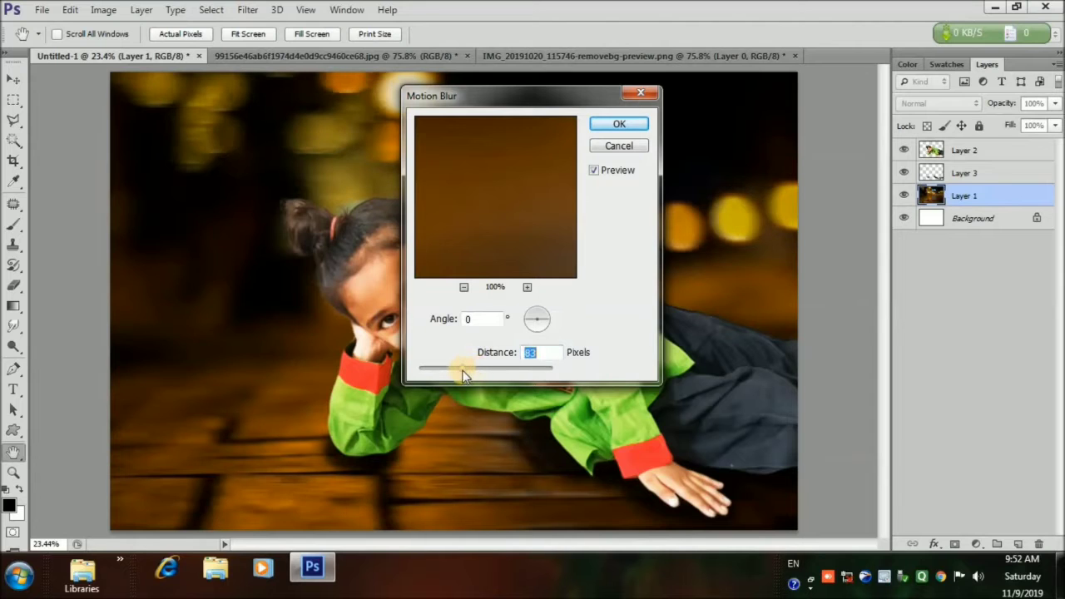
key(ctrl+space)
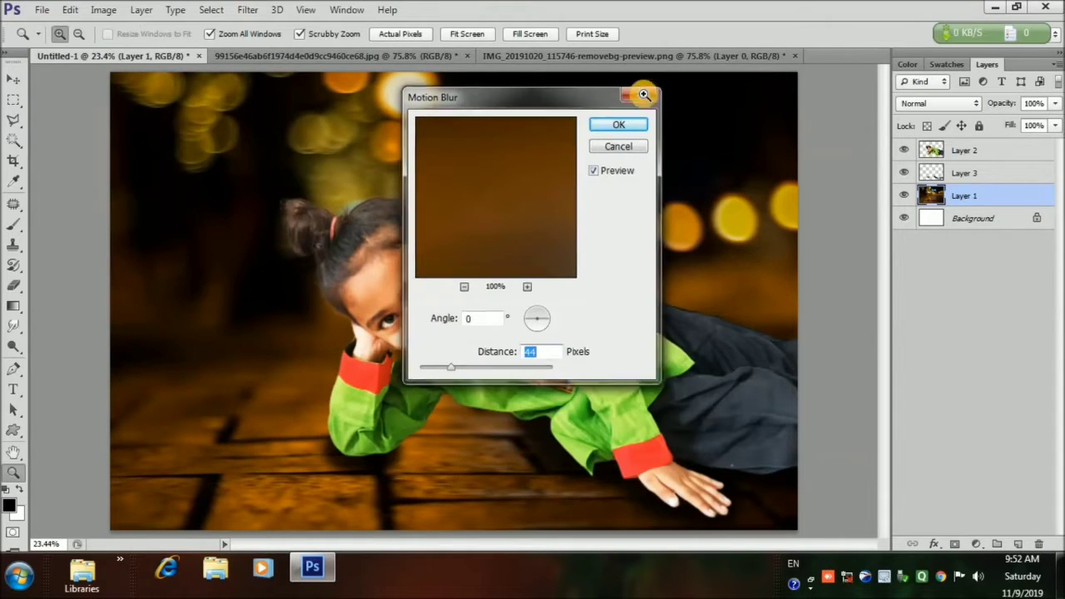
click(641, 93)
Step: Apply a slight horizontal Motion Blur at angle 0 to the street background on Layer 1
click(247, 9)
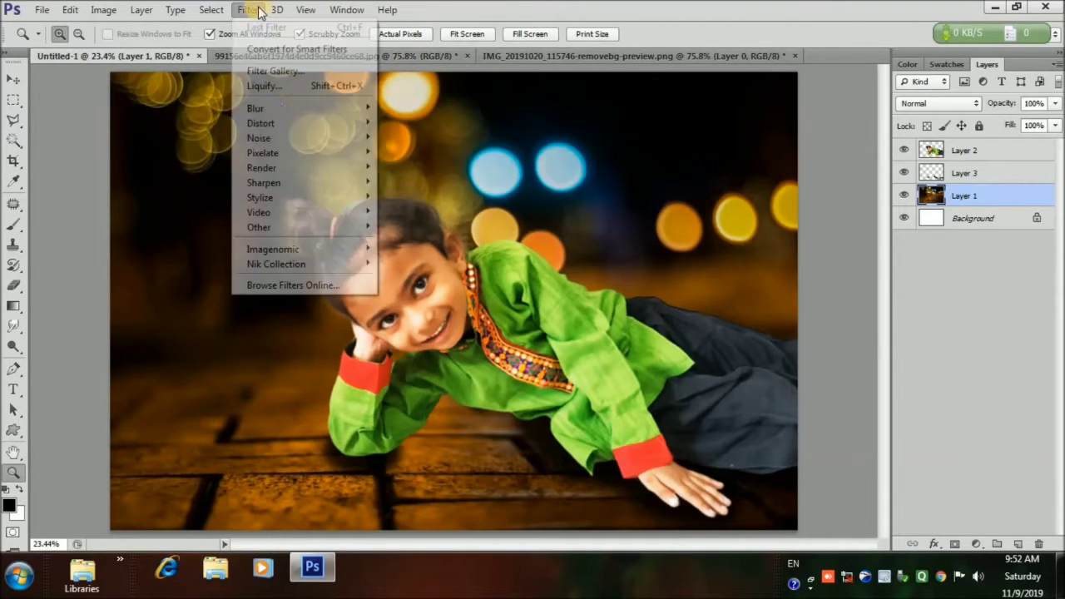
mouse_move(301, 108)
click(425, 214)
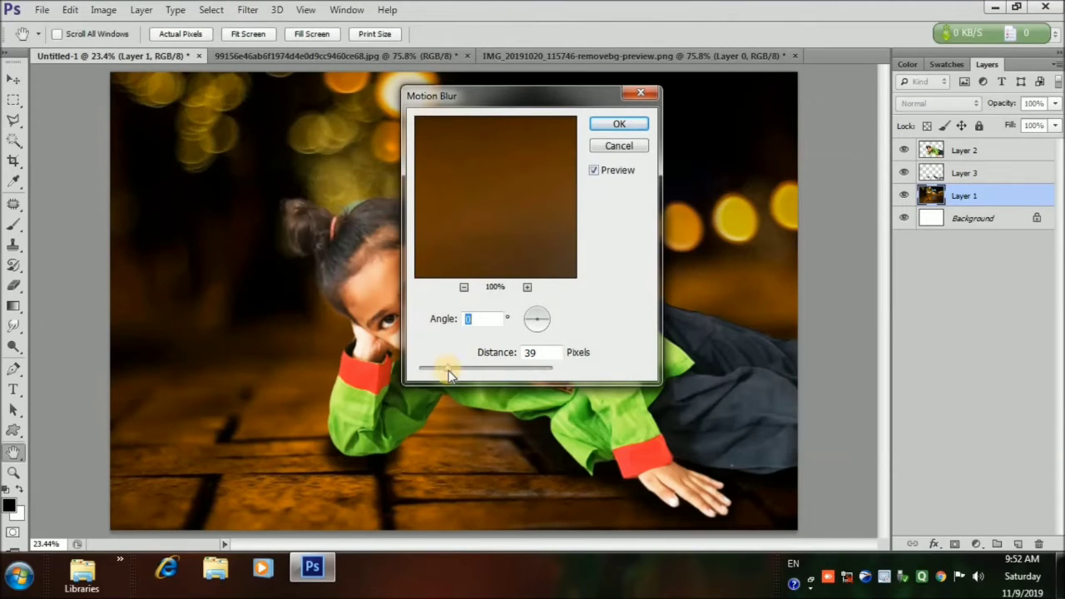
drag(477, 377, 439, 369)
click(616, 125)
key(z)
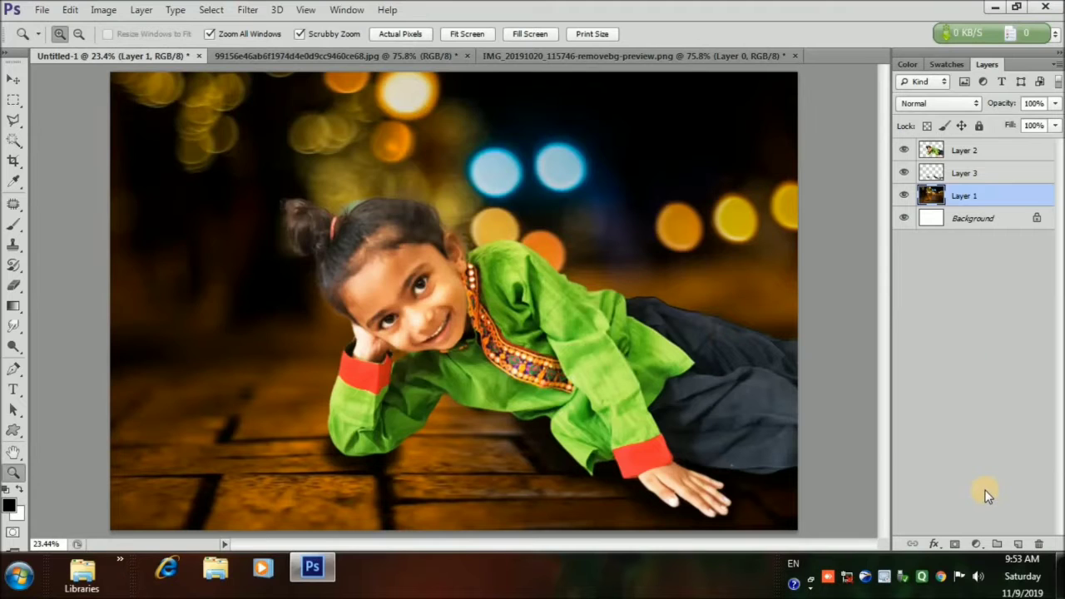
Step: Open the single-baby-chicken PNG from the Desktop, discarding its embedded colour profile
click(42, 9)
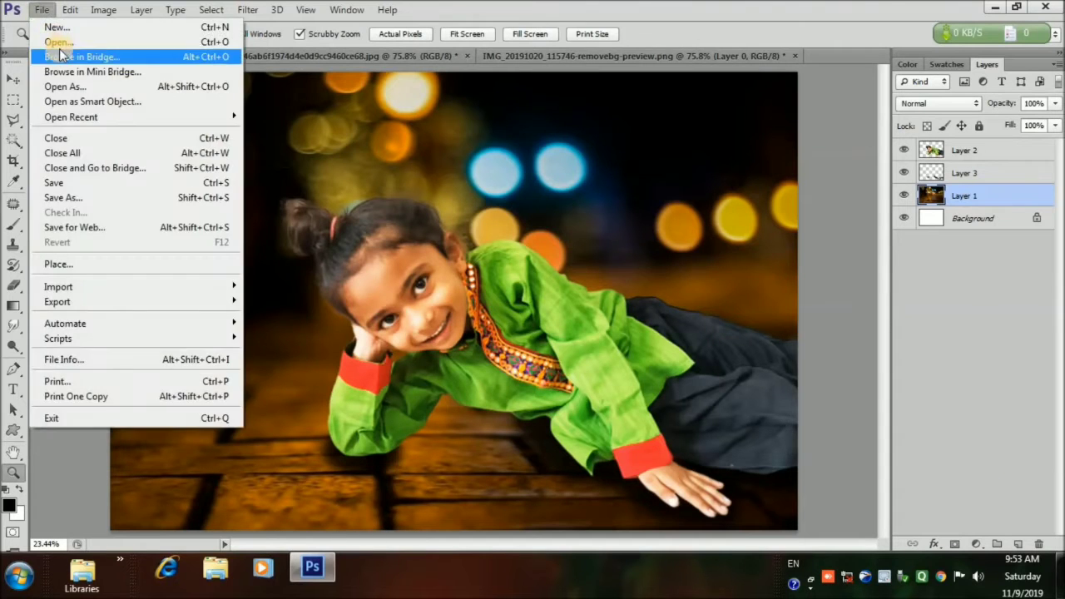
click(50, 41)
click(47, 125)
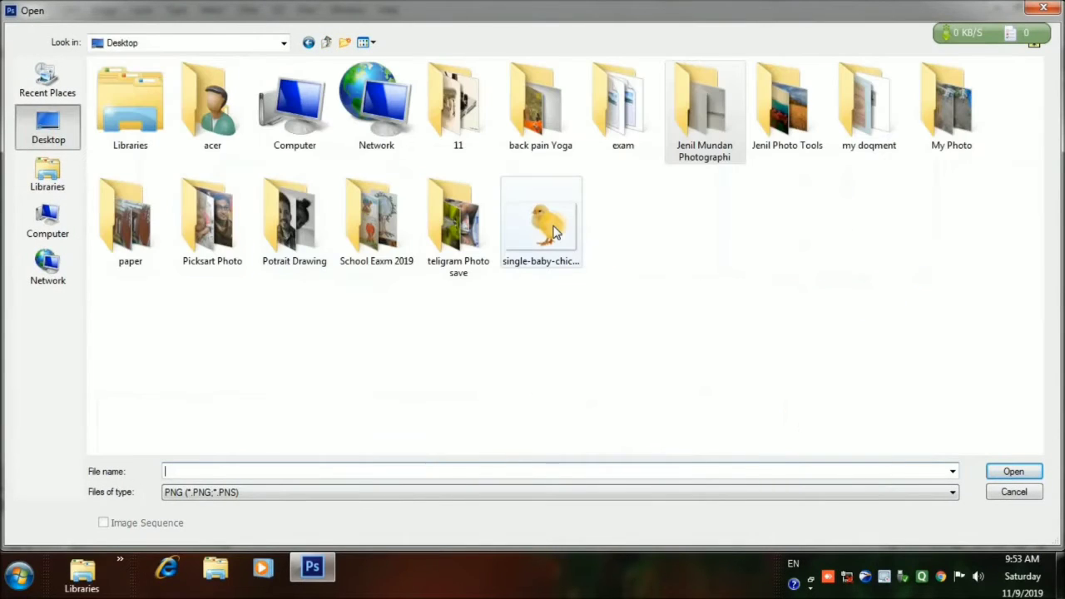
click(540, 220)
double_click(510, 283)
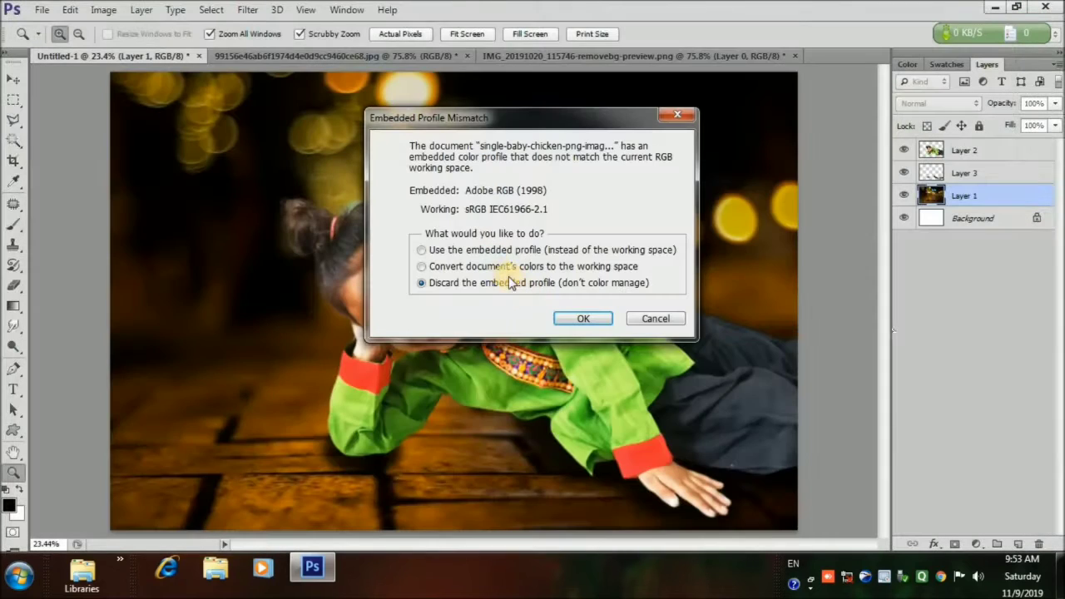
click(568, 321)
Step: Bring the chick cut-out into the Untitled-1 composite with the Move tool, placing it behind the child on the street's left side
click(14, 80)
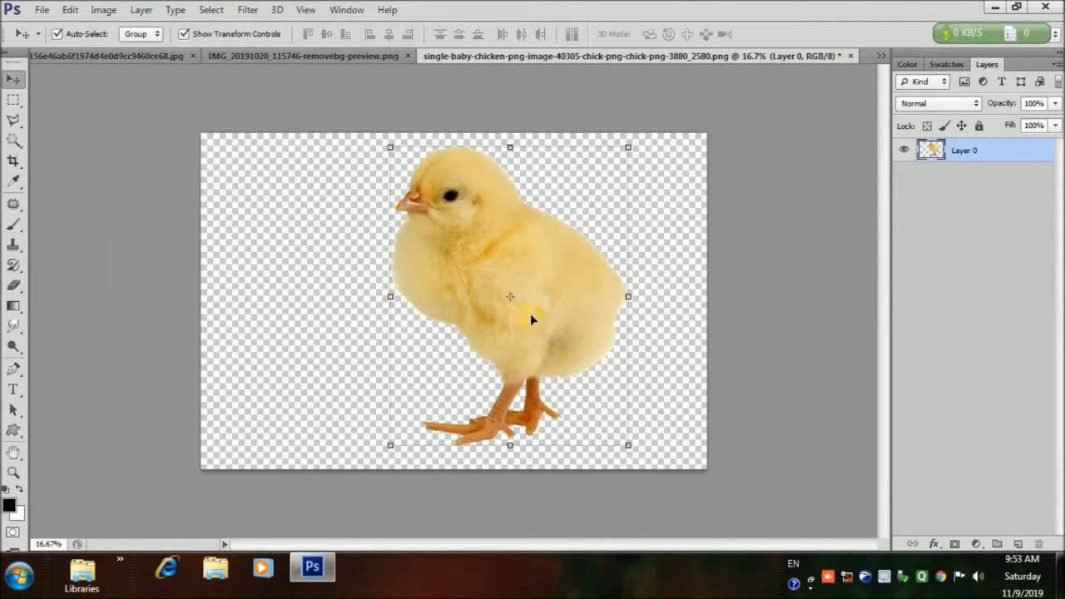
drag(532, 313, 173, 387)
drag(255, 385, 369, 323)
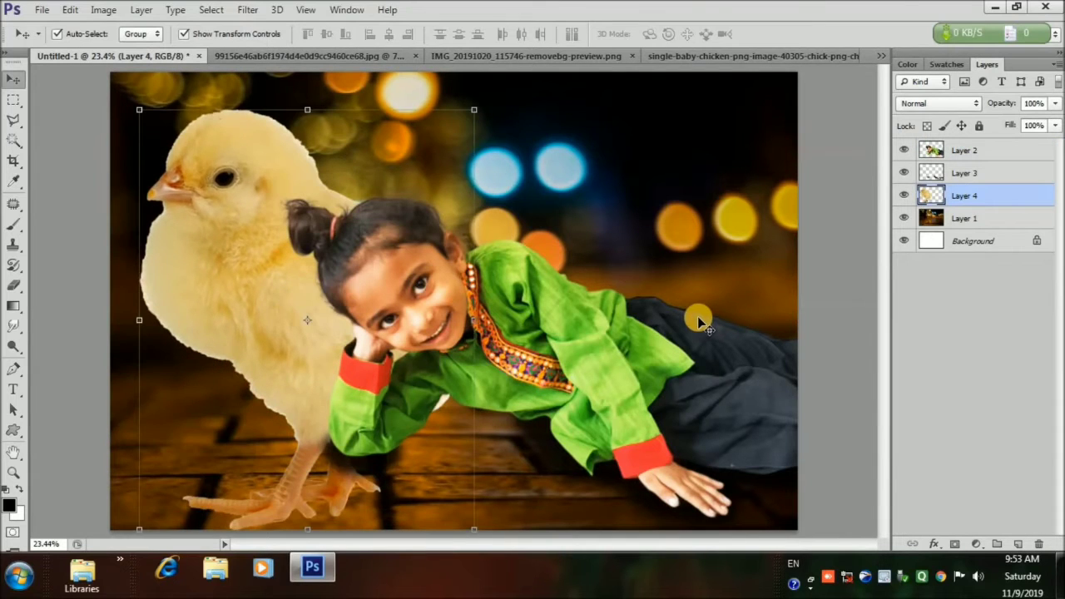
Step: Flip the chick horizontally so it faces the child, and shift it up and to the left
click(79, 10)
mouse_move(275, 297)
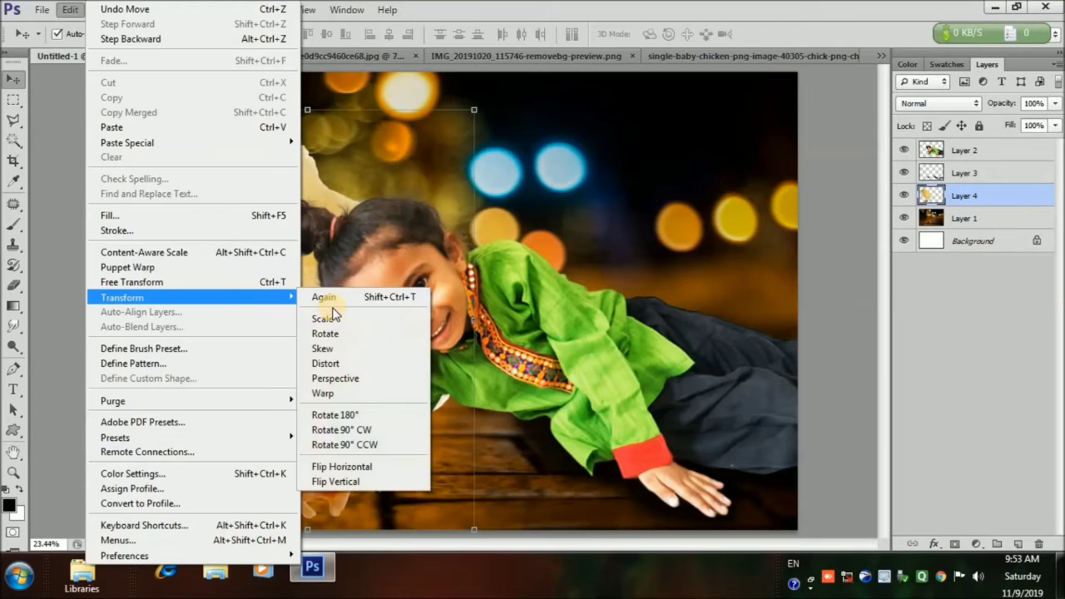
click(378, 467)
drag(287, 280, 245, 243)
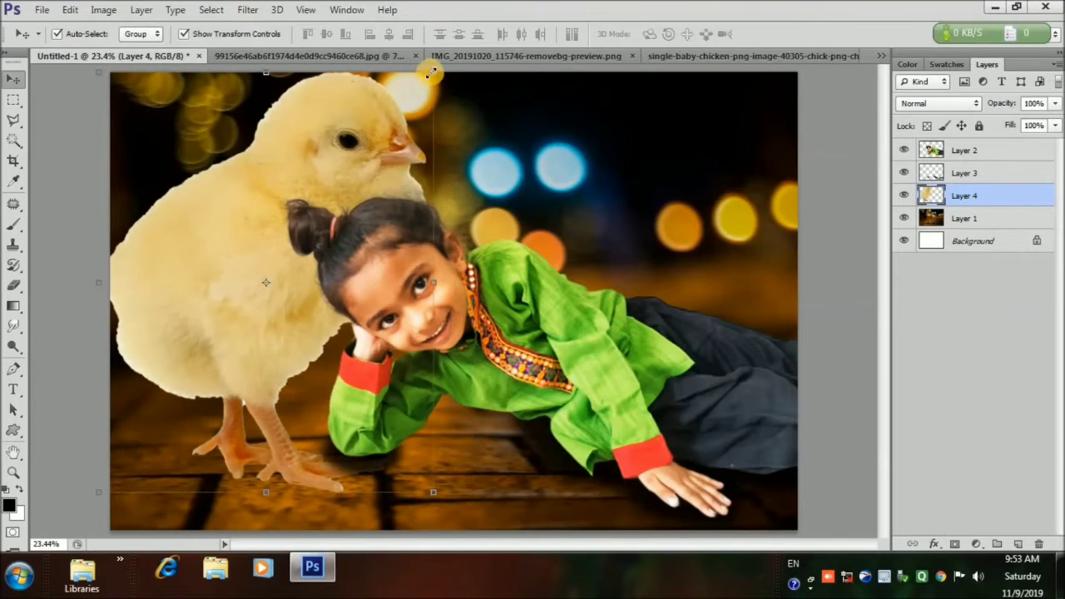
Step: Scale the chick to about 28%, stand it on the paving at the image's lower left, and raise its layer above Layer 2
drag(432, 73, 307, 233)
drag(281, 280, 271, 448)
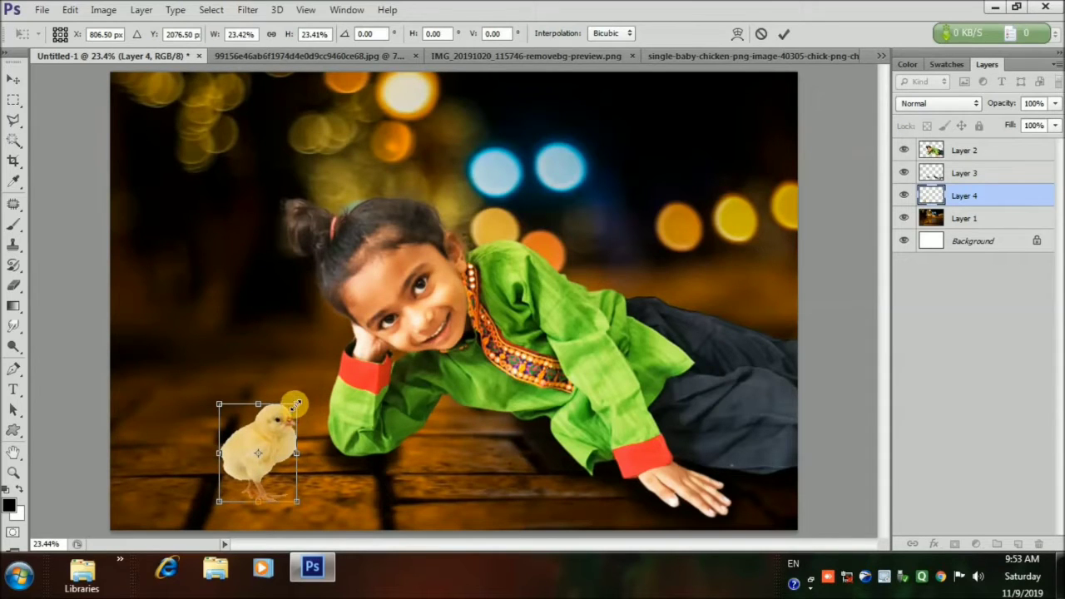
drag(297, 404, 218, 426)
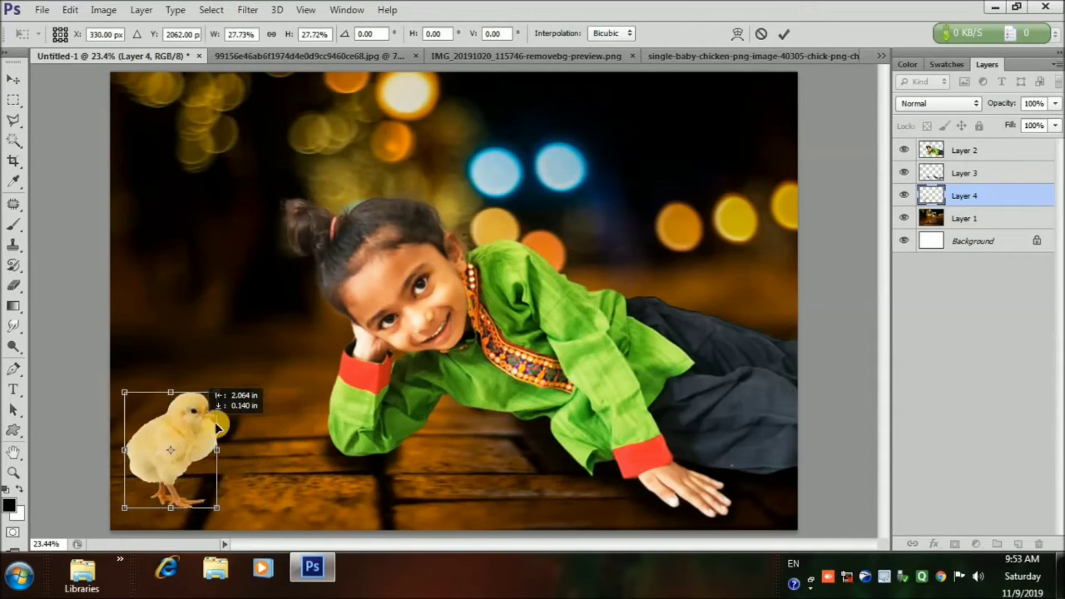
click(783, 34)
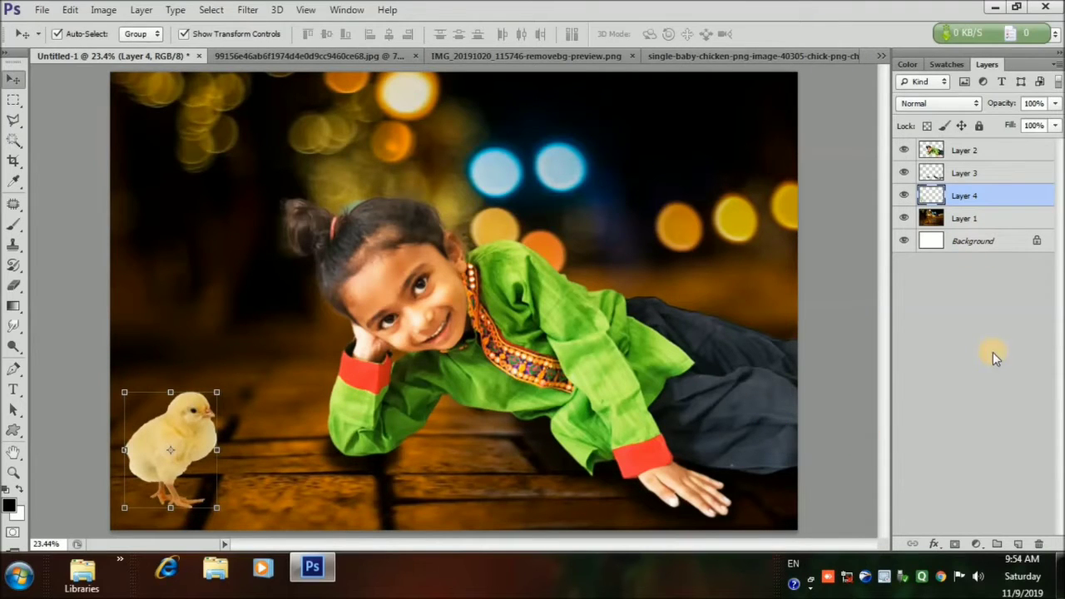
drag(994, 196, 983, 141)
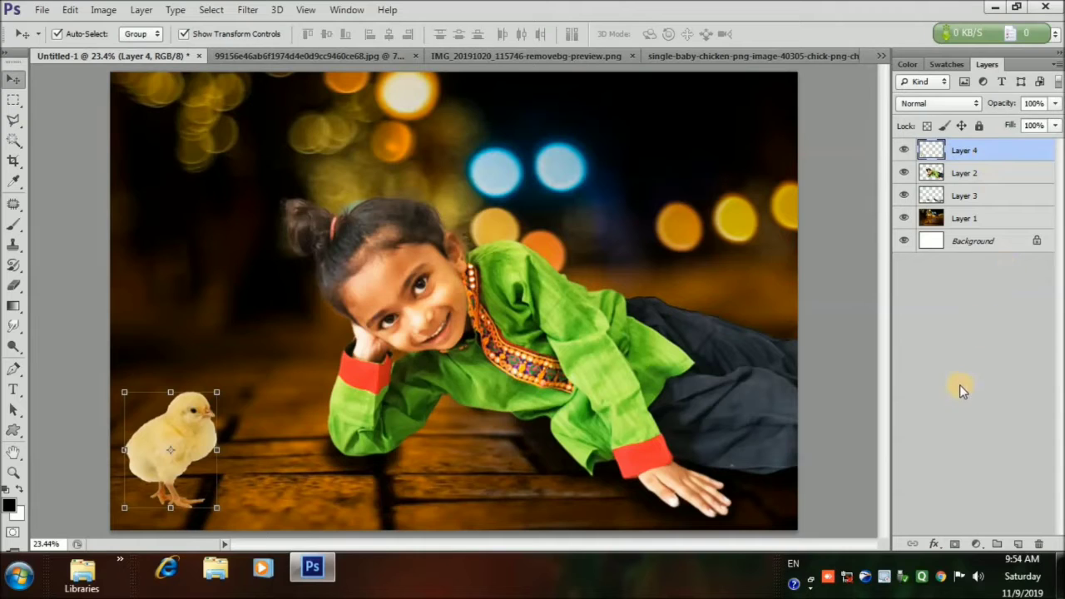
Step: Paint a soft black shadow around the chick's feet on a new layer with the Brush tool
click(1016, 543)
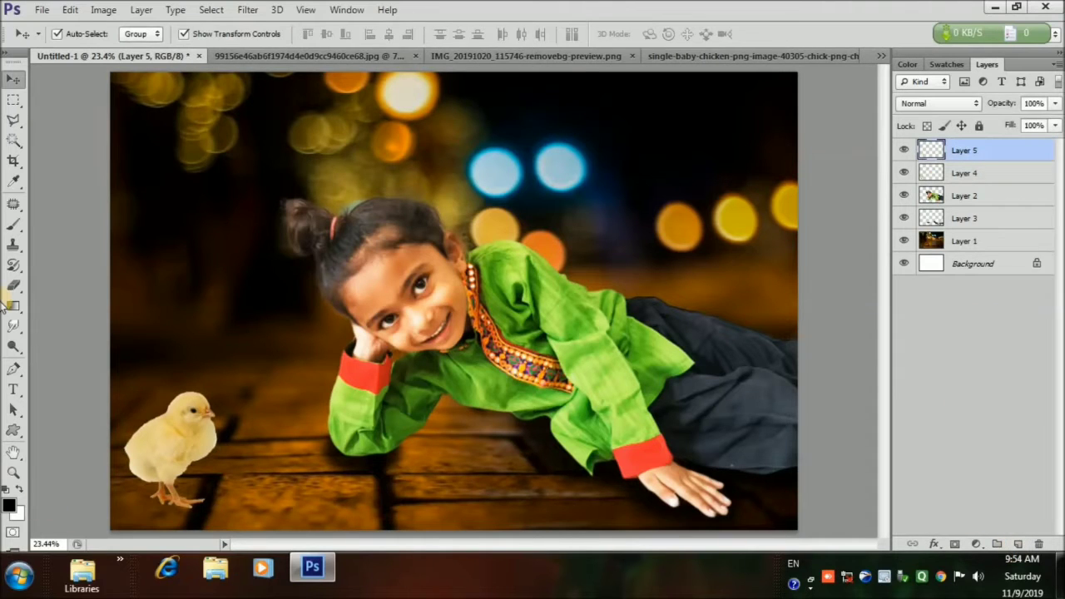
click(13, 224)
mouse_move(166, 500)
mouse_down()
mouse_move(155, 494)
mouse_move(186, 497)
mouse_move(124, 488)
mouse_move(168, 499)
mouse_up()
click(13, 79)
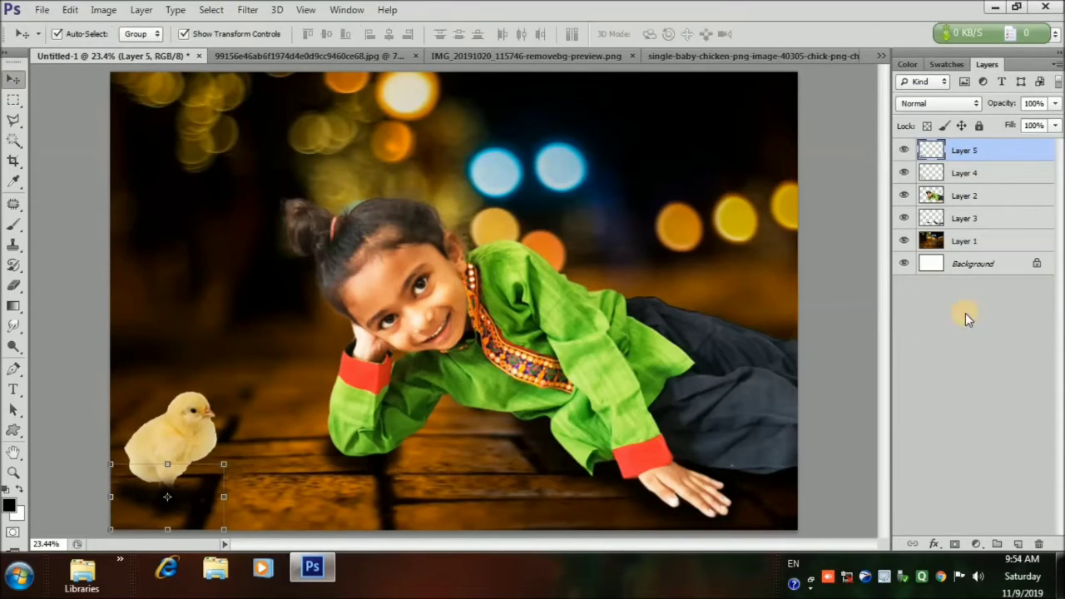
Step: Set the chick's shadow layer to Hard Light at 75% opacity and place it beneath the chick's layer
click(1055, 103)
drag(1051, 121, 1025, 123)
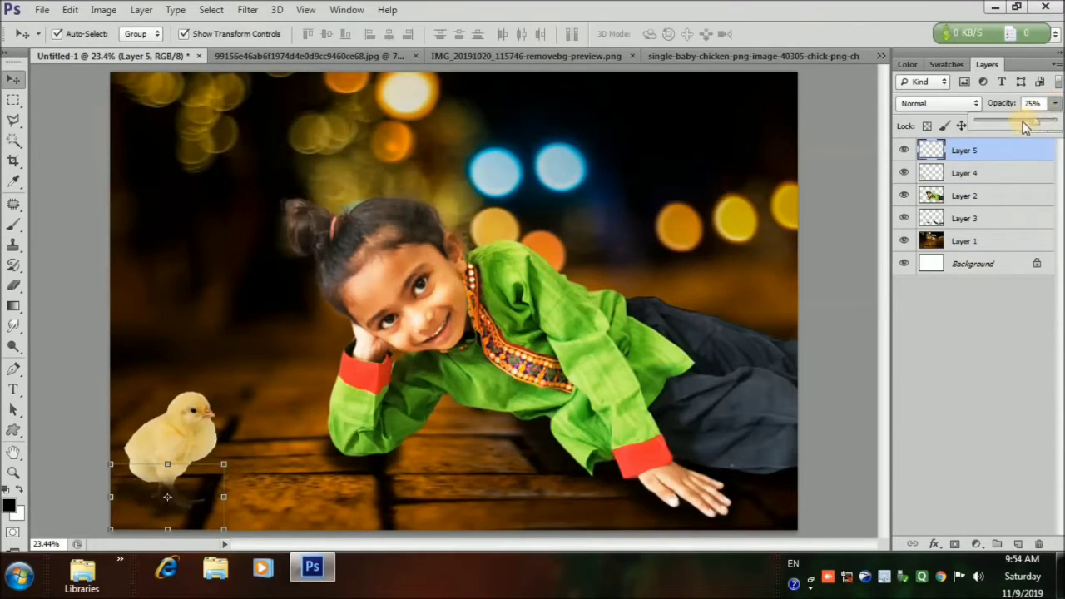
click(969, 105)
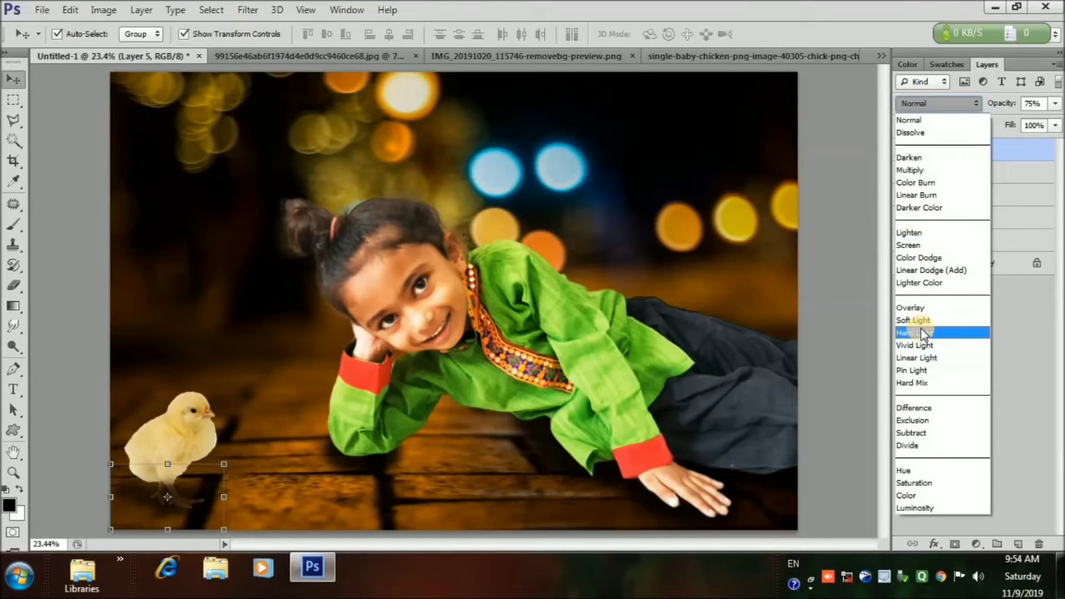
click(945, 334)
drag(994, 162, 998, 183)
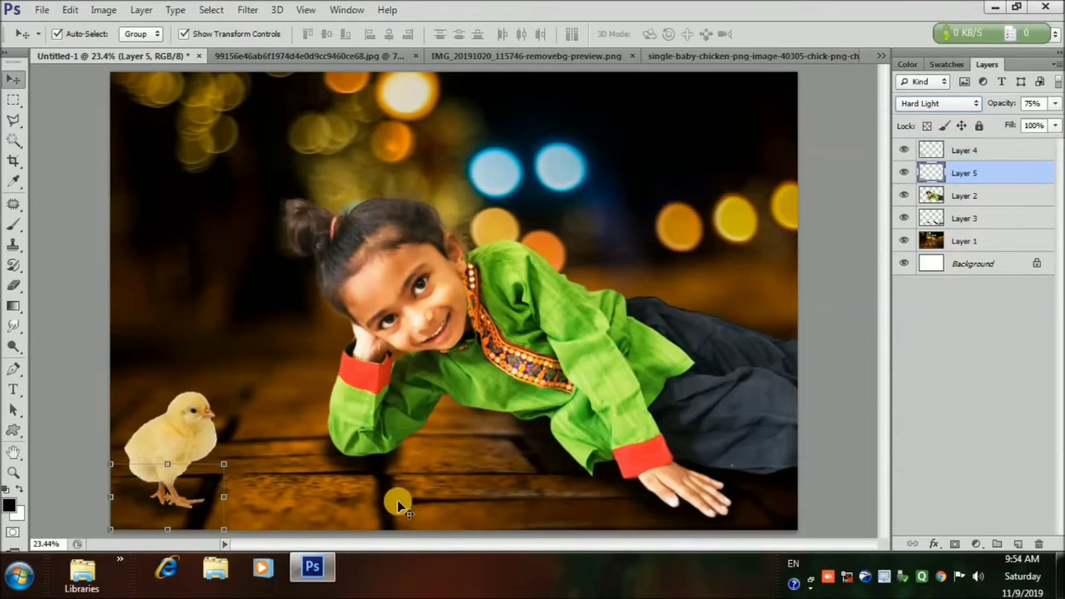
Step: Reposition the chick and its shadow slightly so the feet rest on the shadow
drag(178, 505, 163, 492)
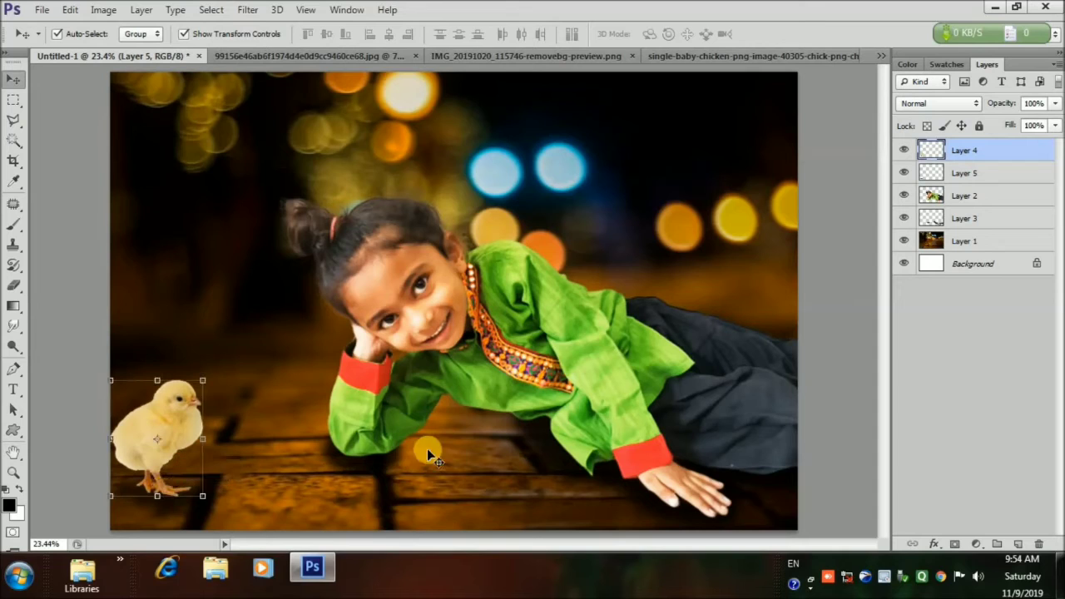
click(1012, 168)
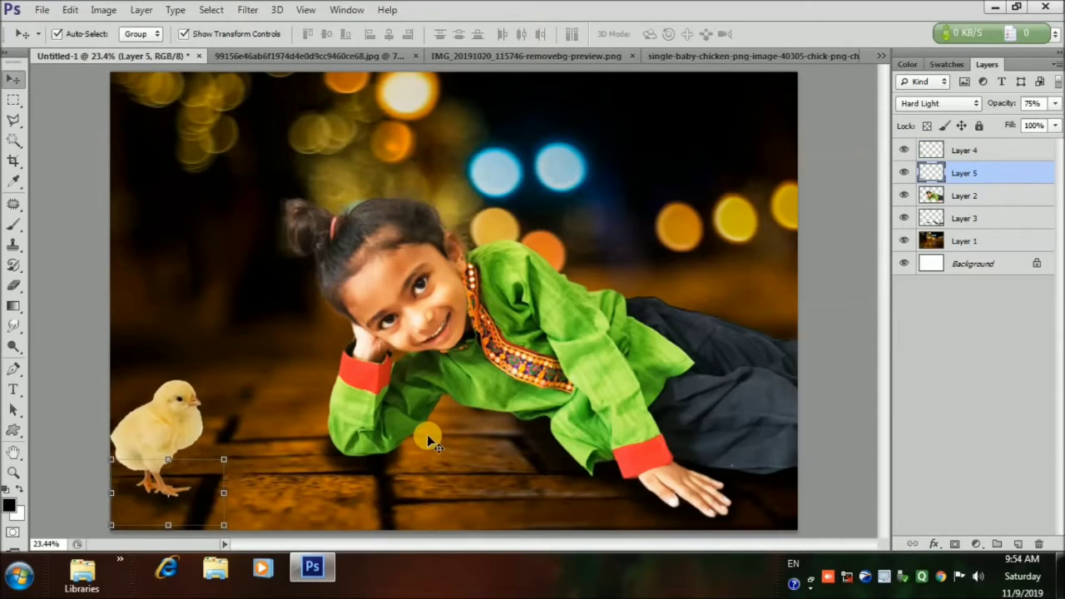
click(1012, 149)
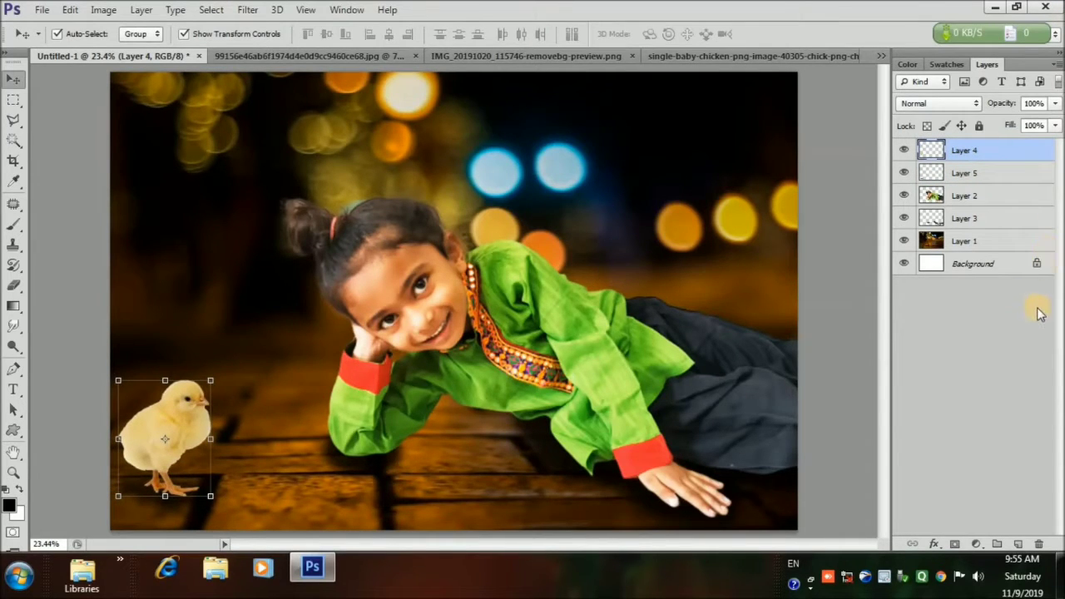
Step: Merge the chick layer with its shadow layer
shift+click(1013, 174)
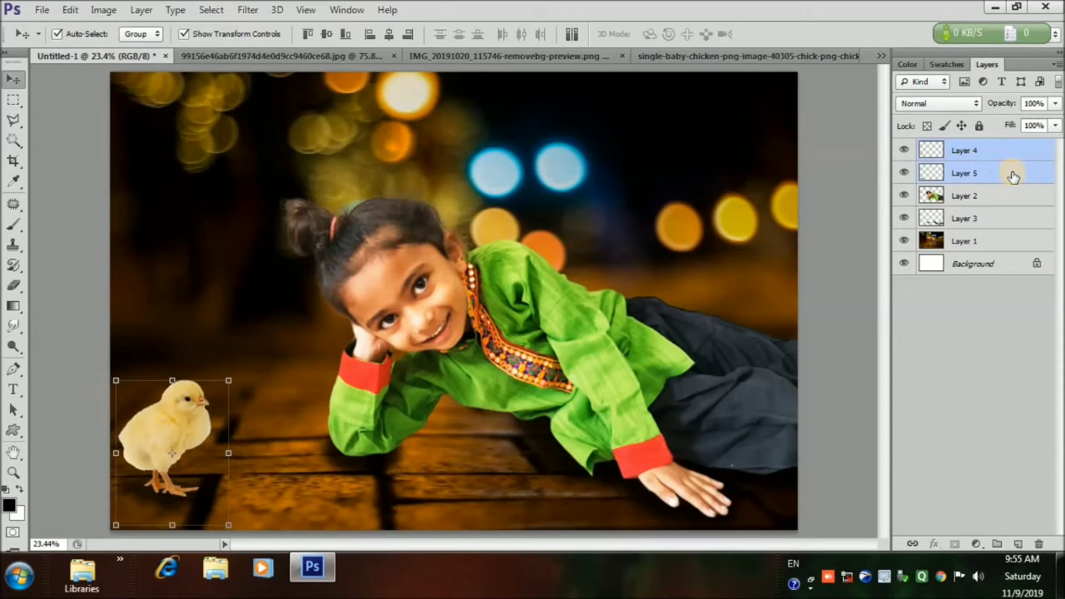
right_click(1000, 158)
click(732, 375)
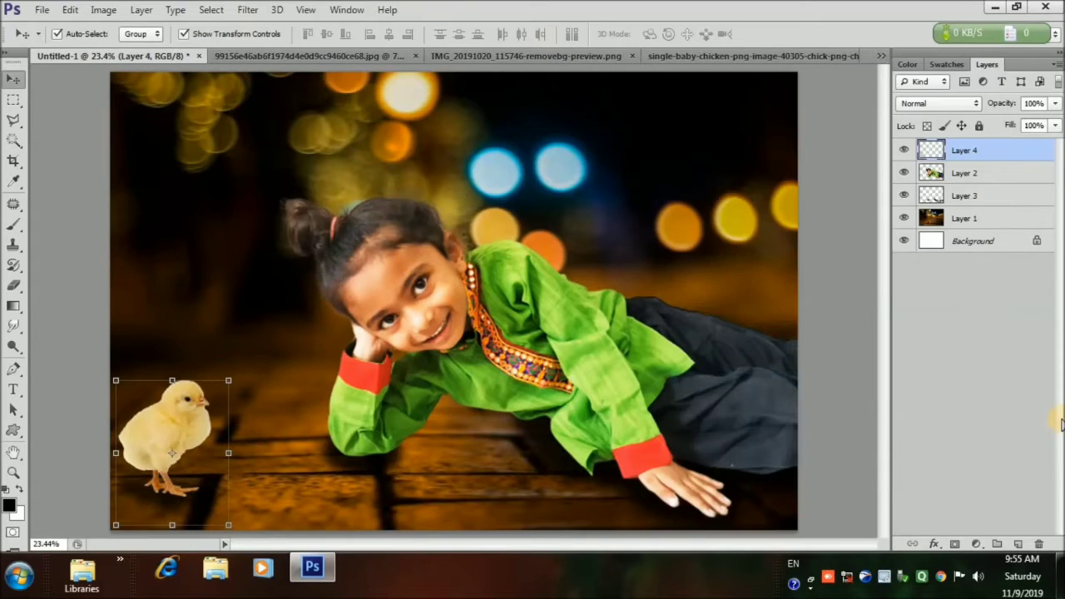
Step: Duplicate the merged chick, move the copy beside the child's elbow, and scale it to about 90%
key(ctrl+j)
drag(179, 455, 292, 461)
key(ctrl+t)
drag(344, 401, 331, 420)
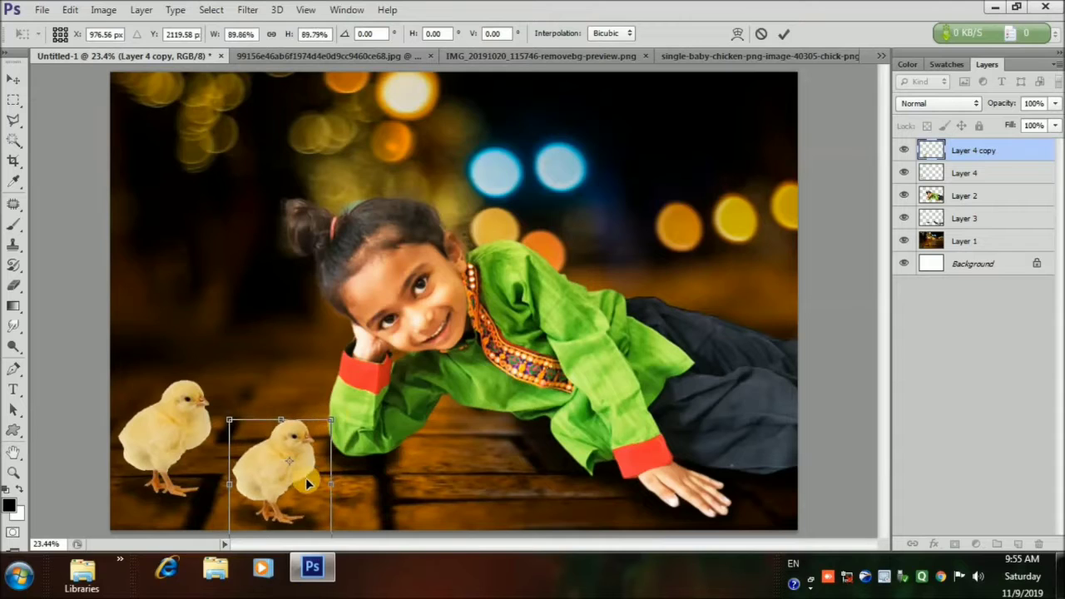
click(784, 34)
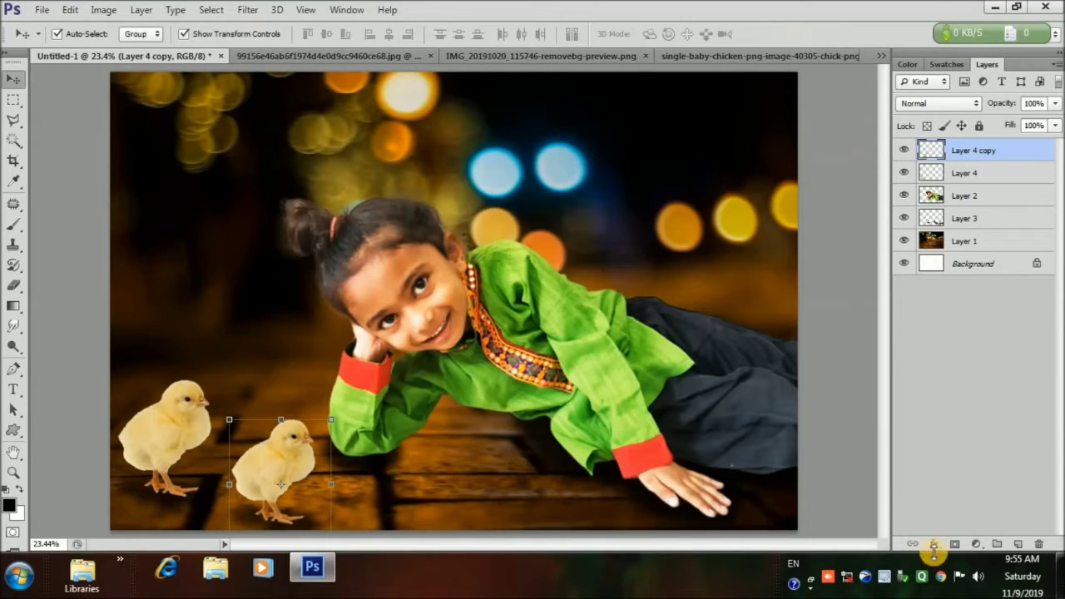
Step: Open egg-png-chicken-6.jpg from the Desktop by filtering the files to the JPEG format
click(41, 9)
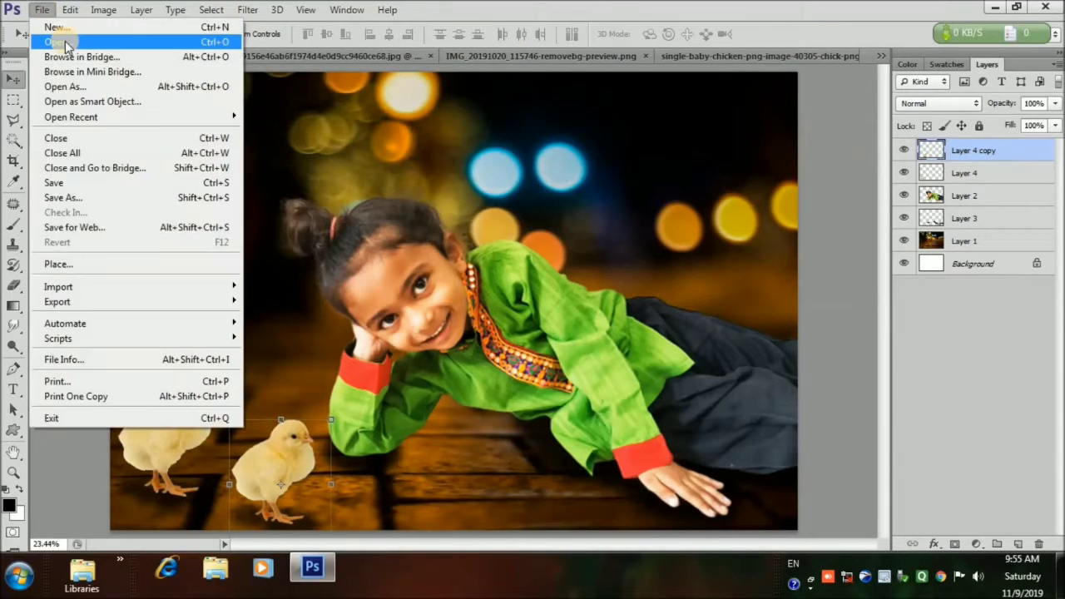
click(65, 40)
click(765, 496)
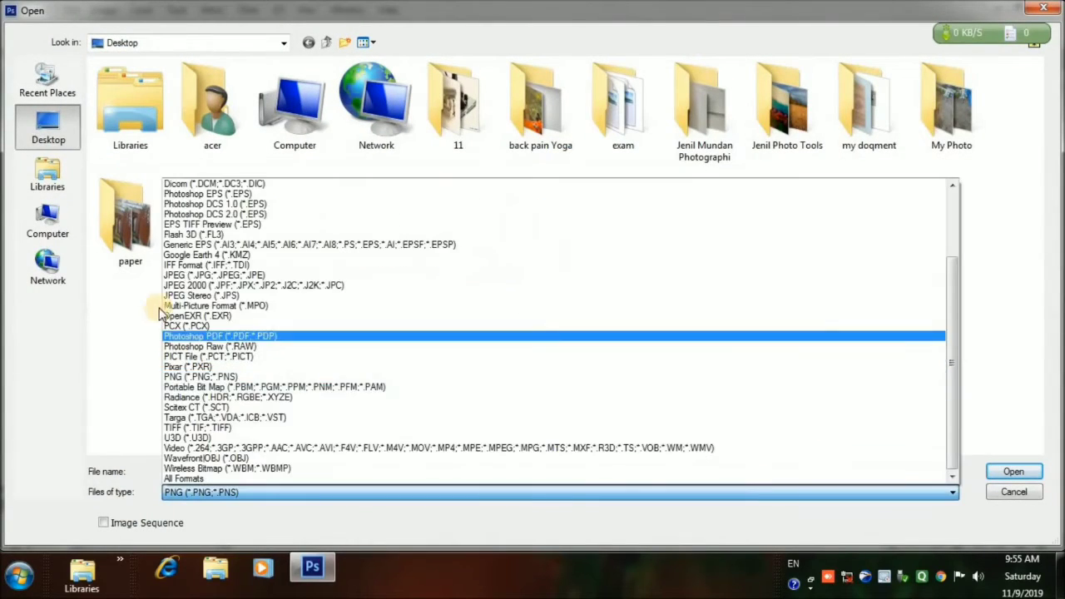
click(765, 274)
click(870, 268)
click(1002, 470)
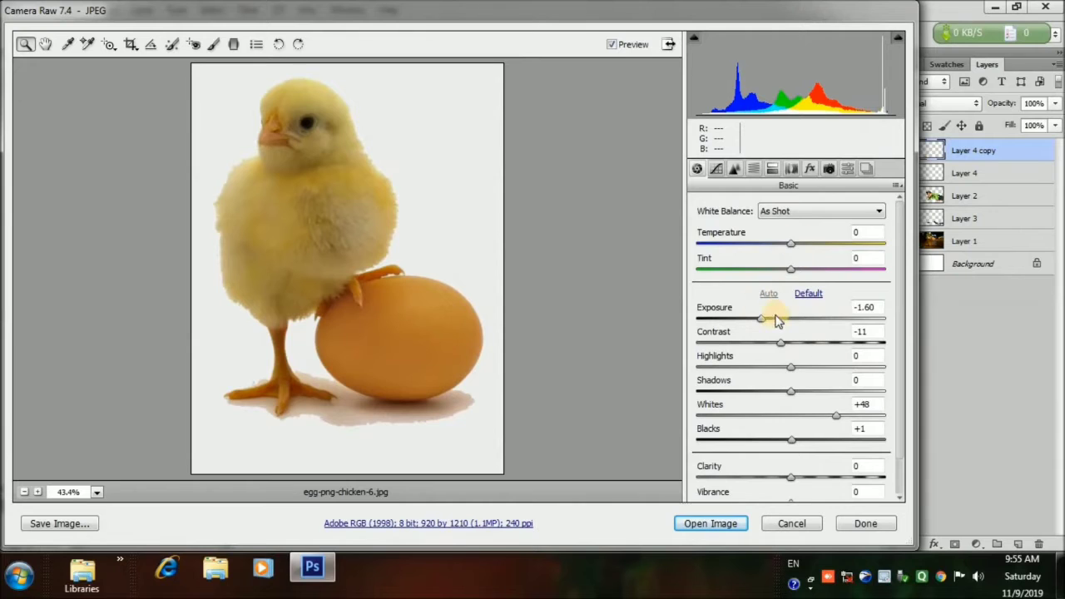
Step: Adjust the exposure and other basic settings in Camera Raw, and open the image with its embedded profile discarded
drag(760, 324, 800, 481)
click(783, 344)
drag(898, 434, 898, 478)
drag(801, 493, 789, 508)
click(705, 529)
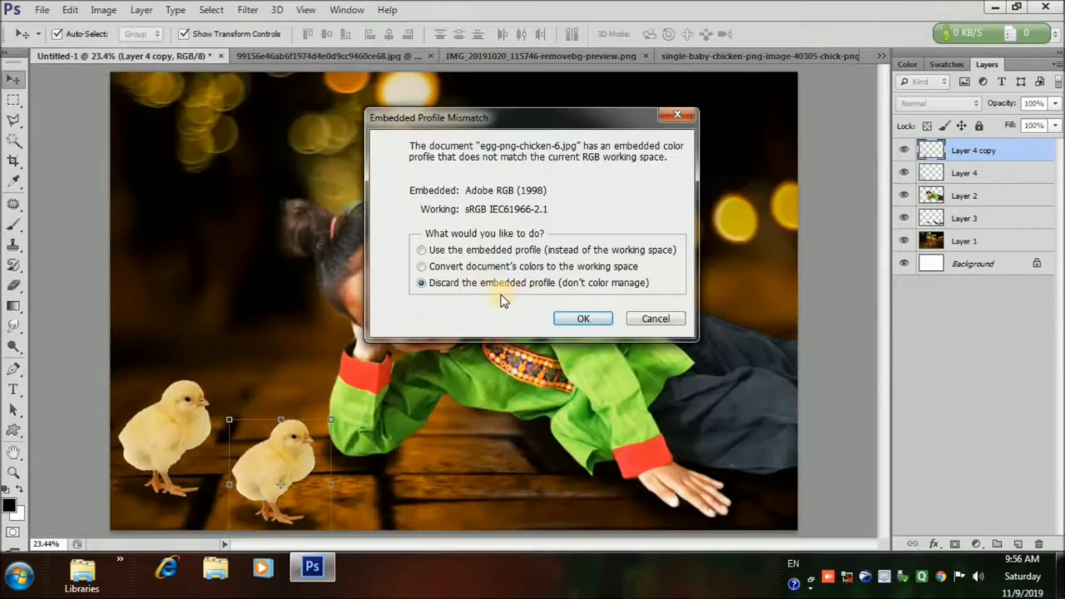
click(578, 320)
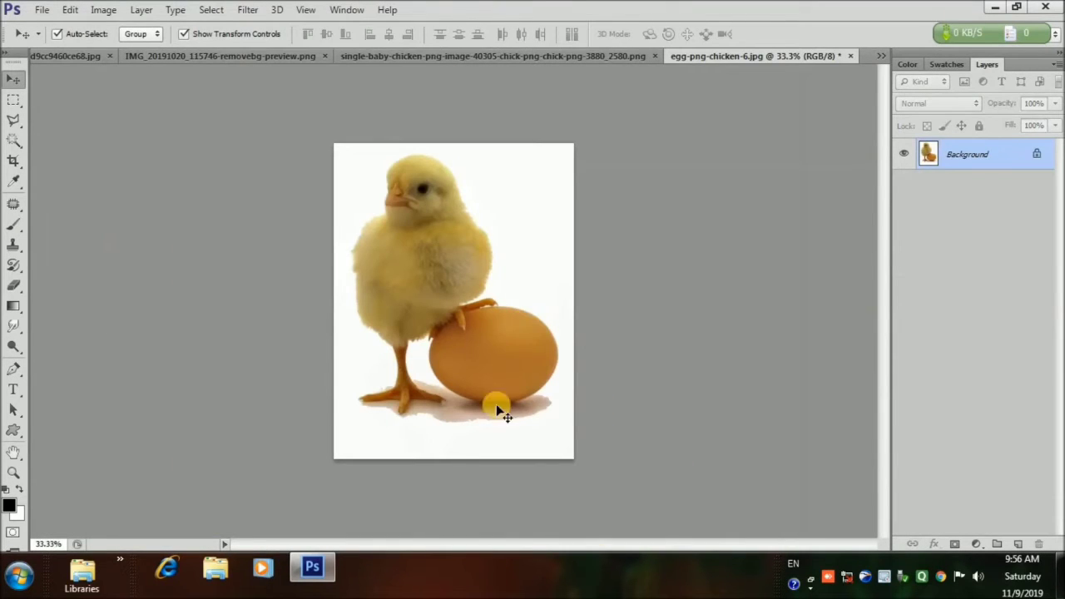
Step: Mask out the white background around the chick and egg, using a Magic Wand selection at tolerance 45 and an inverted layer mask
click(14, 140)
click(539, 215)
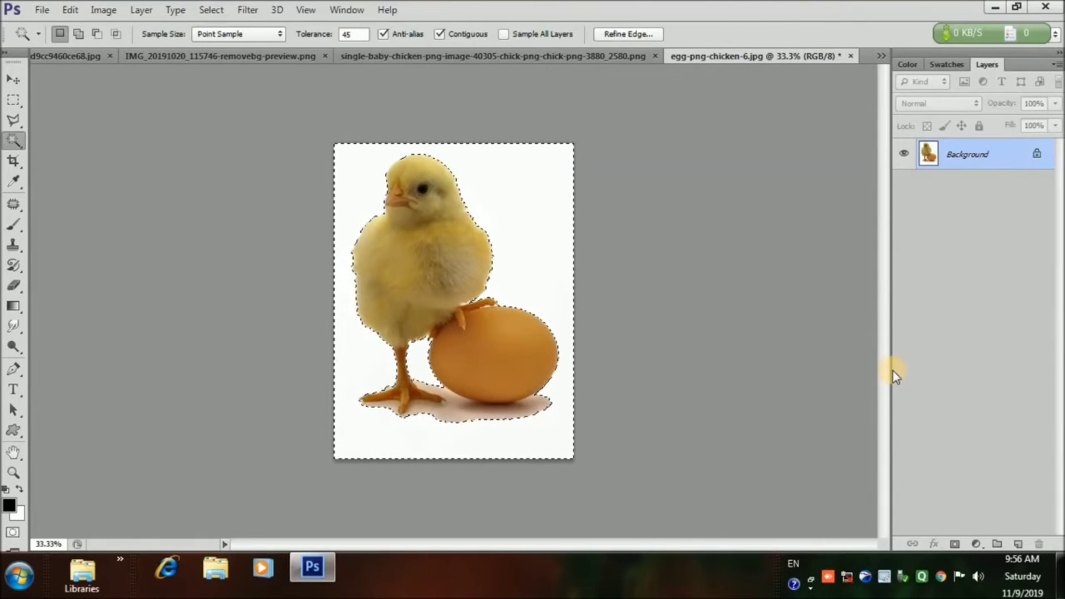
right_click(421, 233)
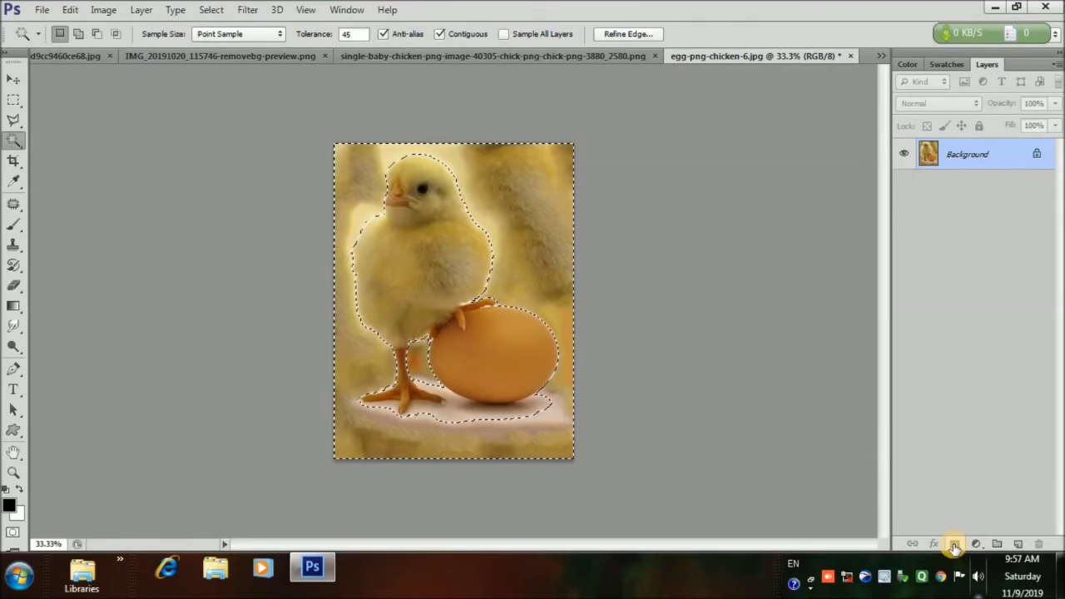
click(954, 544)
key(ctrl+i)
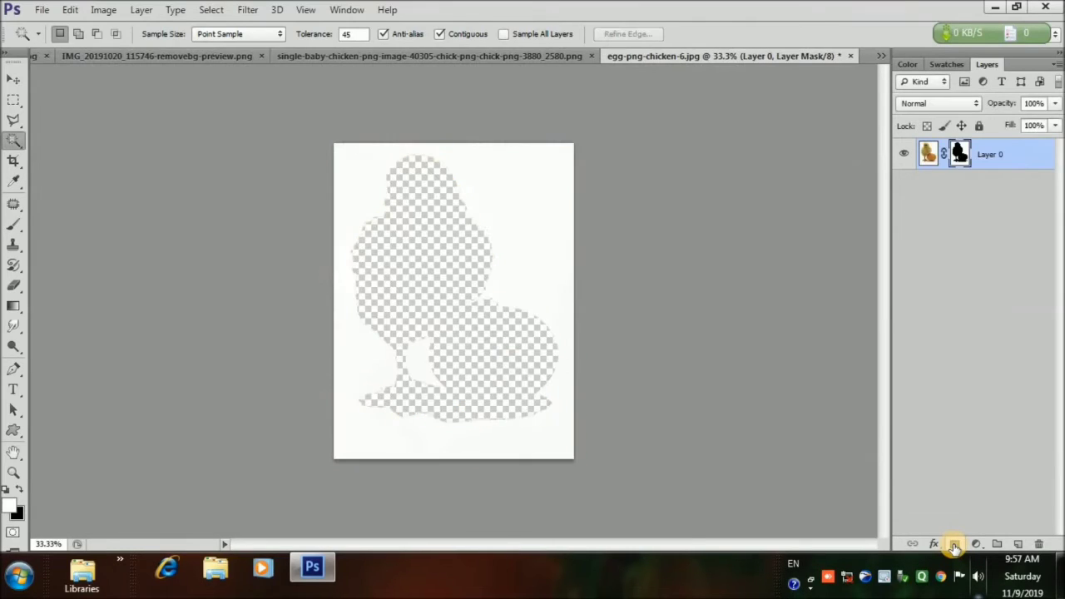
drag(959, 160, 962, 164)
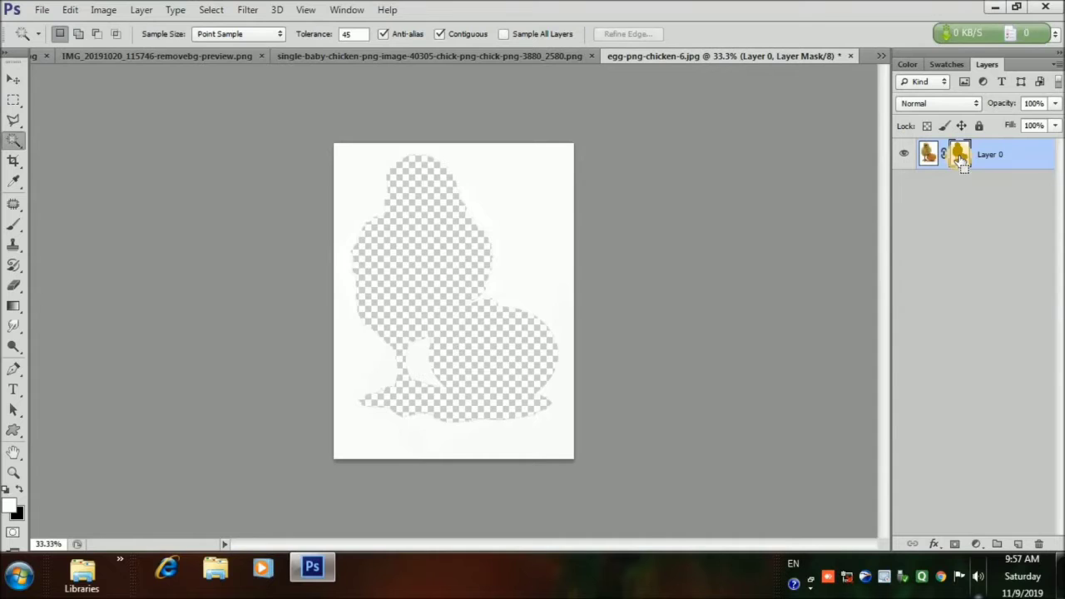
key(ctrl+i)
Step: Try to transfer the masked chick and egg into the Untitled-1 composite, and close the street source photo without saving
key(v)
drag(522, 366, 190, 52)
click(288, 55)
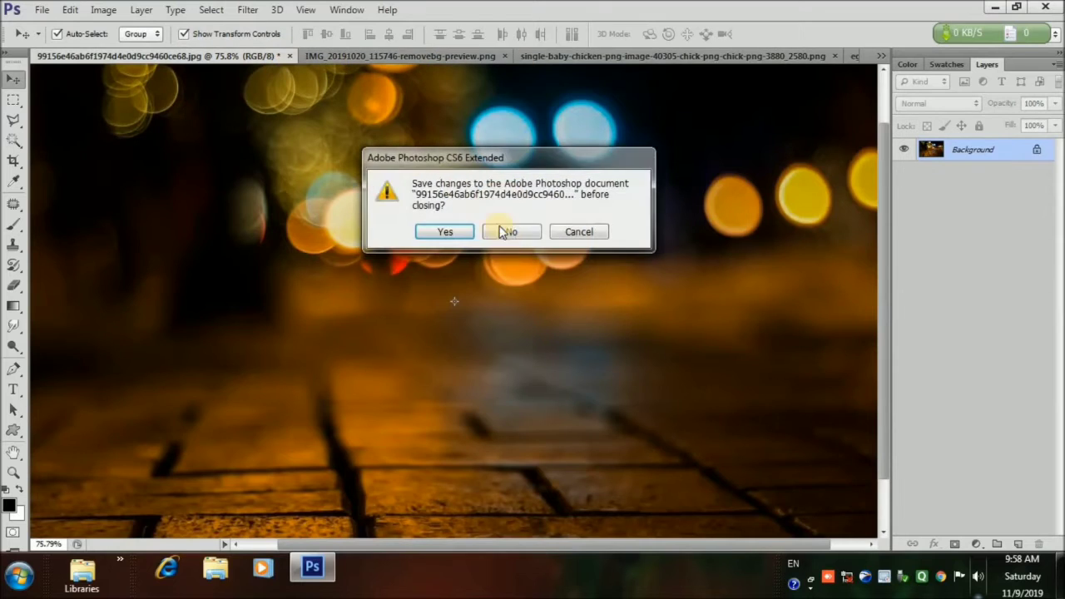
click(504, 231)
Step: Bring the chick from the single-baby-chicken document into the Untitled-1 composite again, placing it over the child
drag(559, 286, 520, 293)
drag(554, 409, 133, 55)
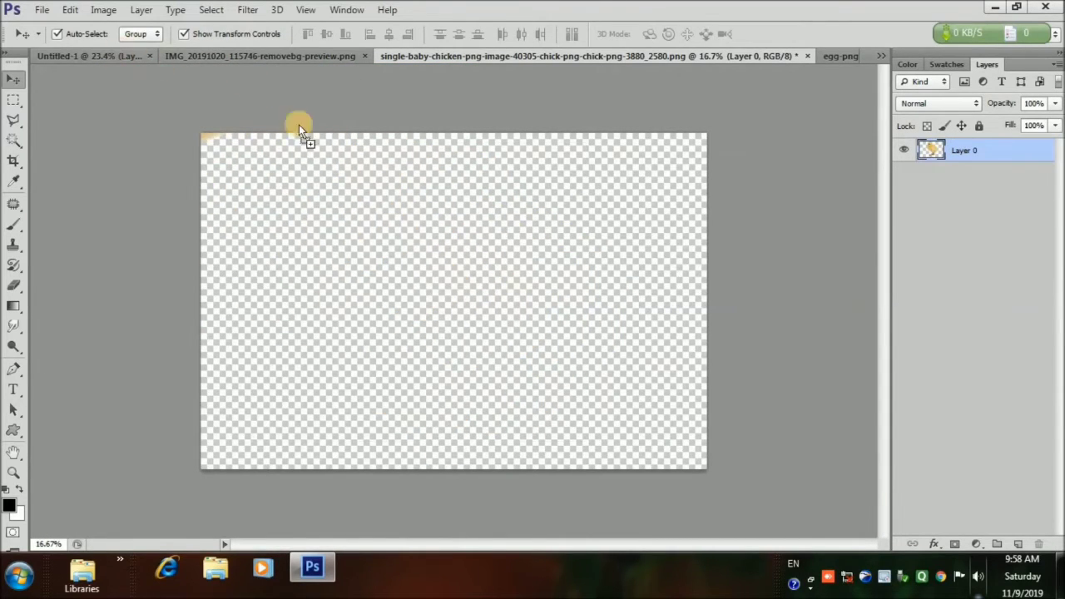
drag(299, 125, 511, 387)
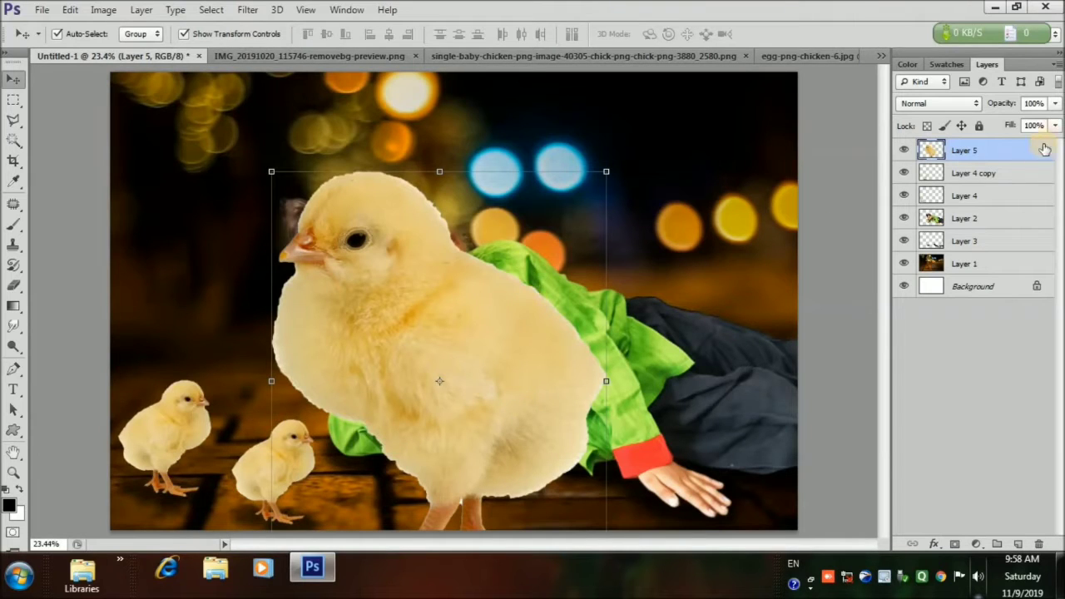
Step: Delete the oversized chick layer from the Untitled-1 composite and close the single-baby-chicken document without saving
drag(1043, 148, 1038, 543)
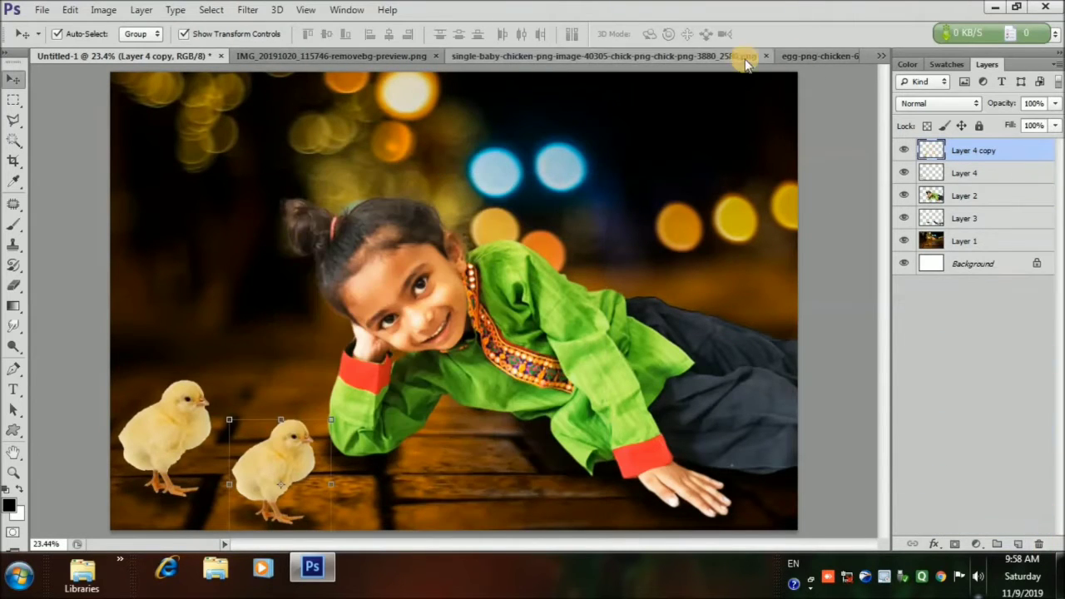
click(811, 56)
click(444, 54)
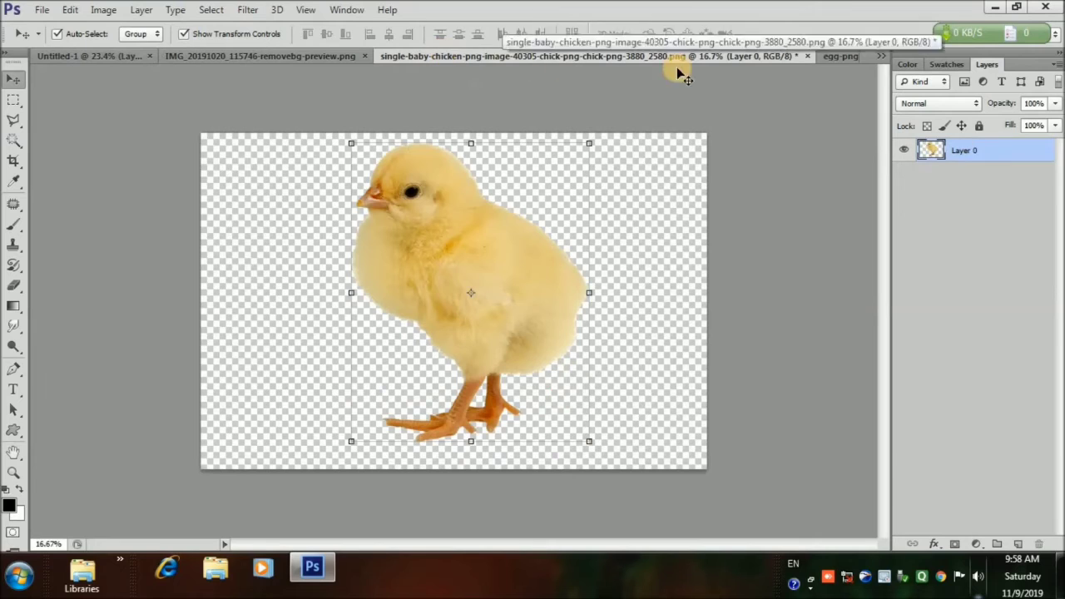
click(807, 55)
click(520, 224)
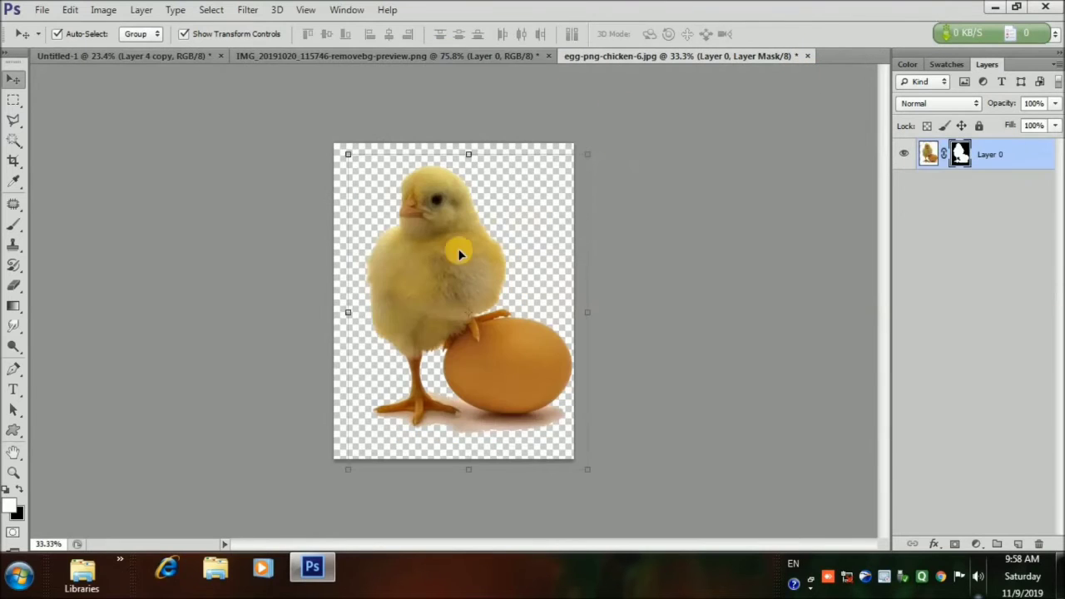
Step: Bring the masked chick and egg into the Untitled-1 composite, scaled to about 60.6%, and place them on the pavement below the child's chest
drag(460, 253, 560, 422)
drag(571, 328, 502, 419)
drag(442, 453, 452, 427)
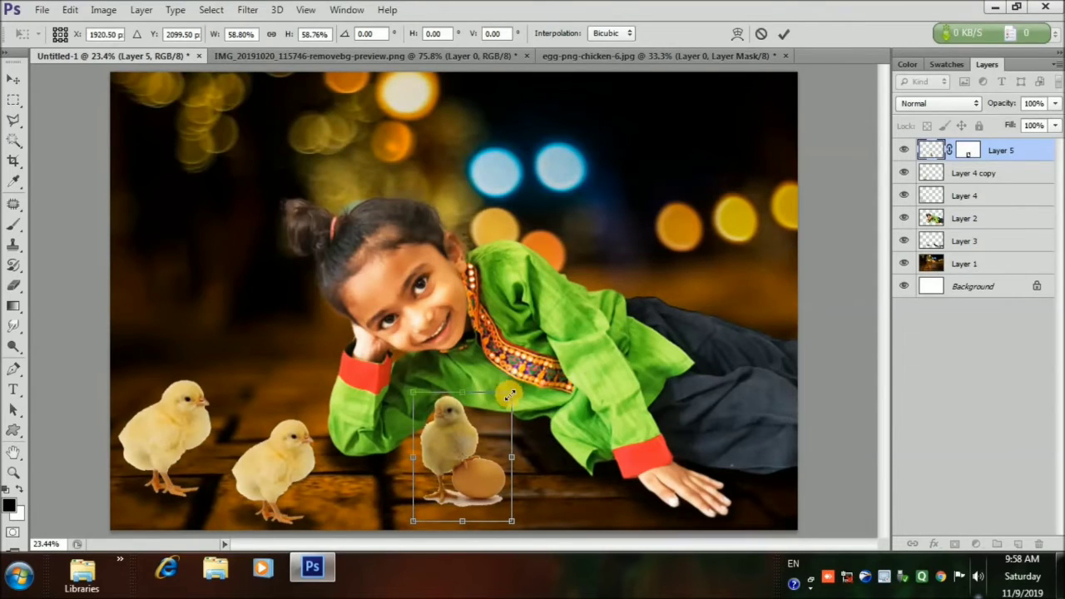
drag(511, 393, 514, 388)
drag(460, 433, 484, 495)
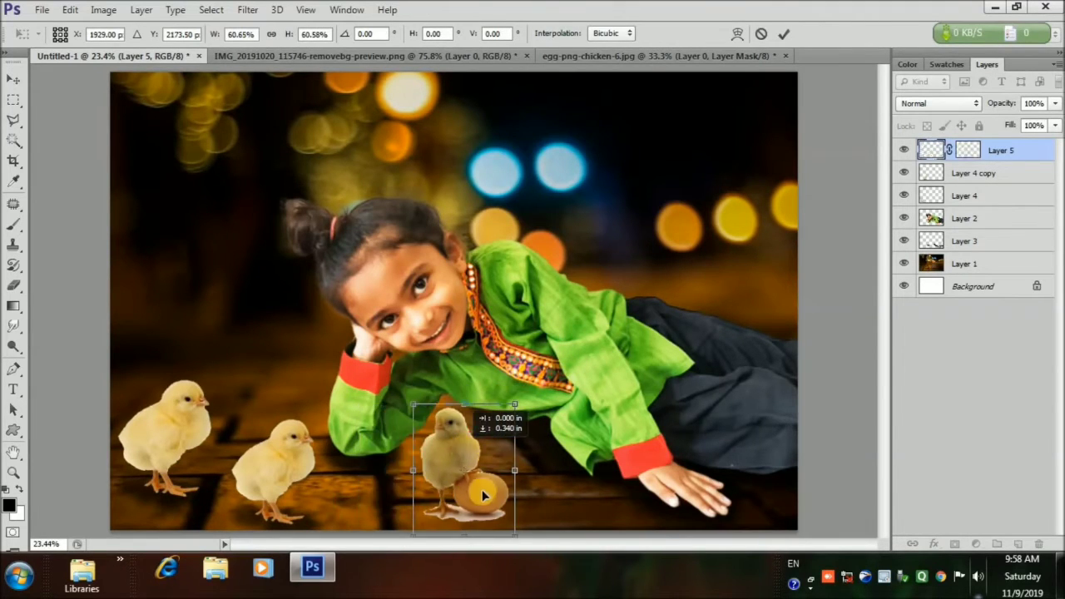
click(783, 33)
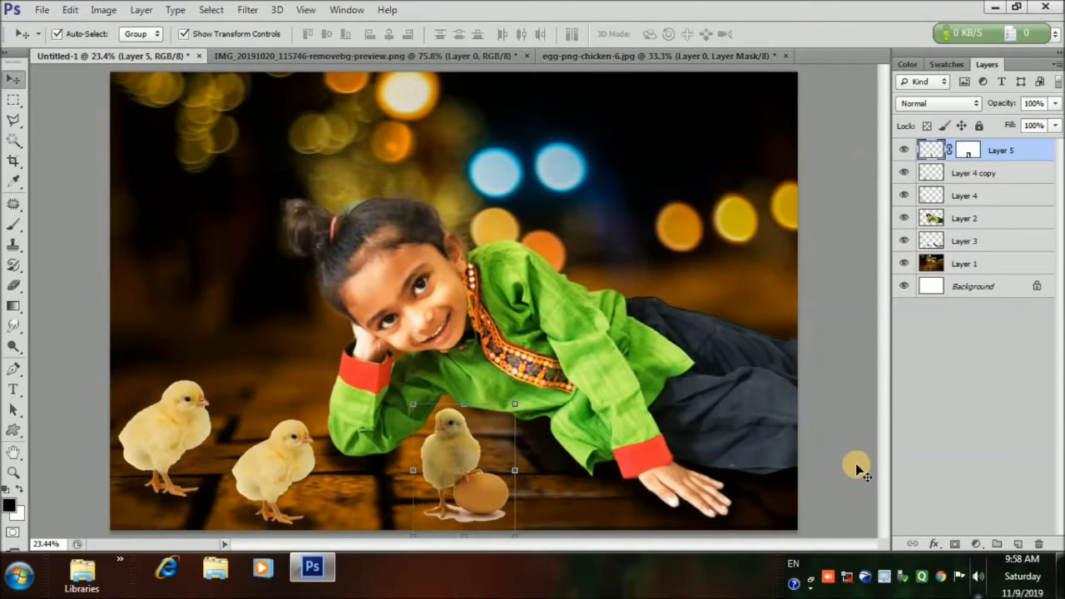
Step: Erase the white patch around the chick's standing foot and under the egg on Layer 5's mask with a 26 px eraser
click(807, 457)
click(13, 471)
click(439, 510)
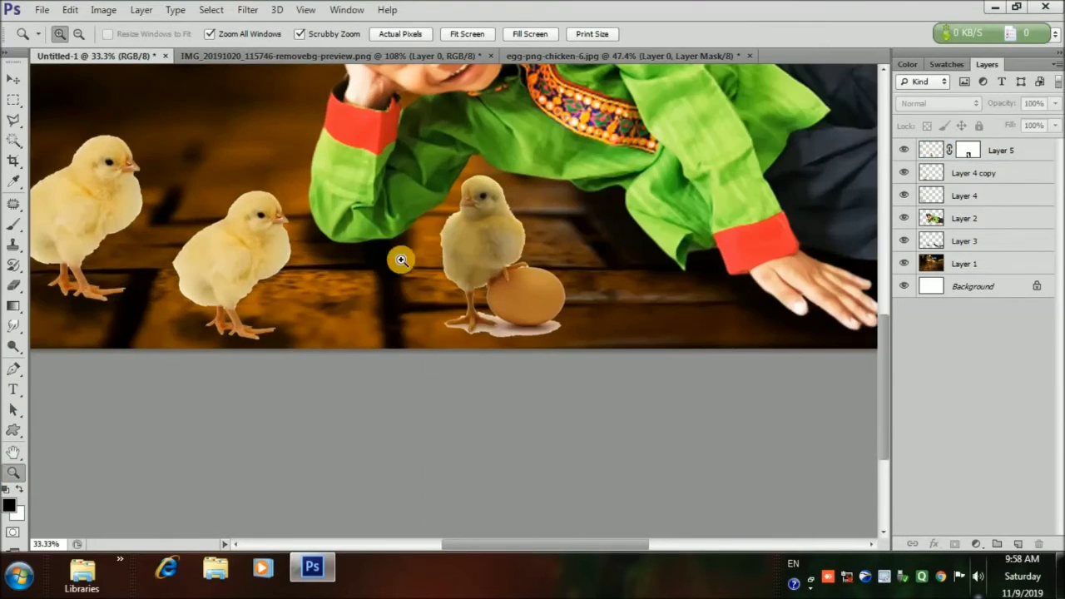
drag(401, 261, 570, 409)
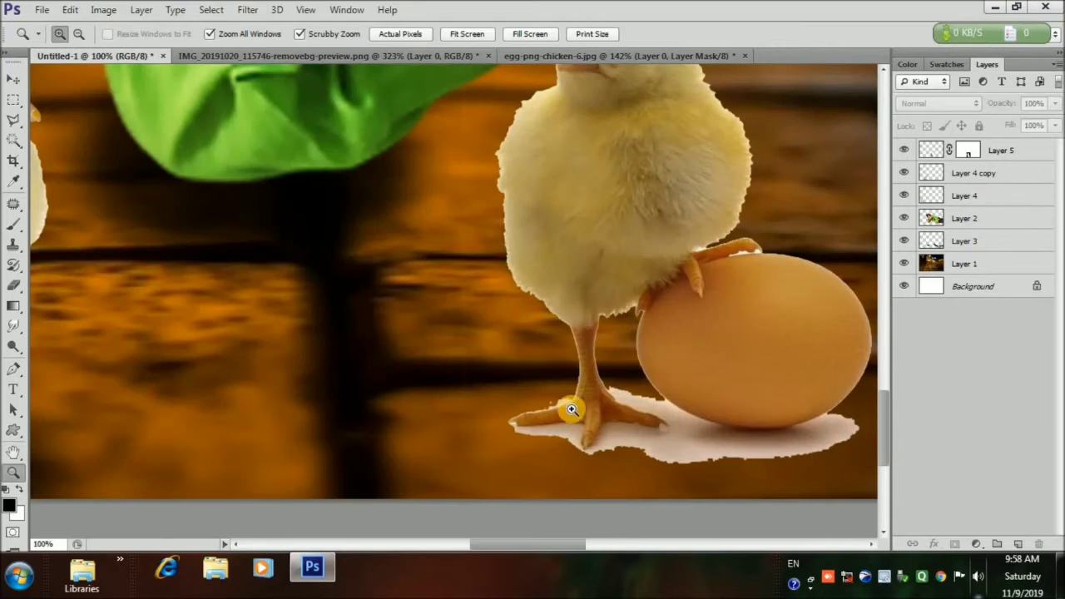
click(14, 285)
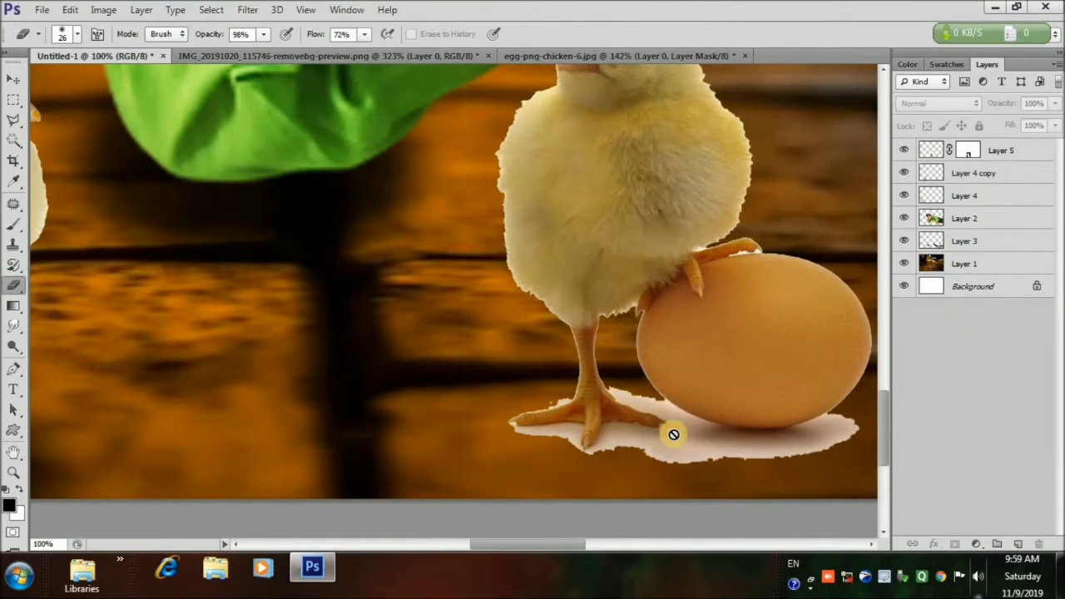
click(1004, 154)
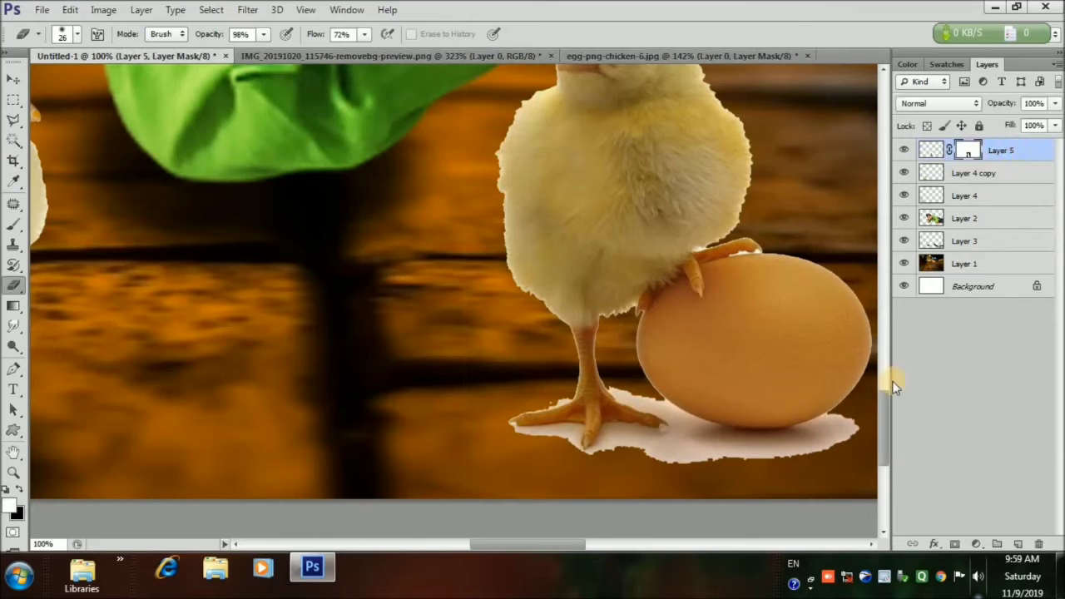
click(21, 488)
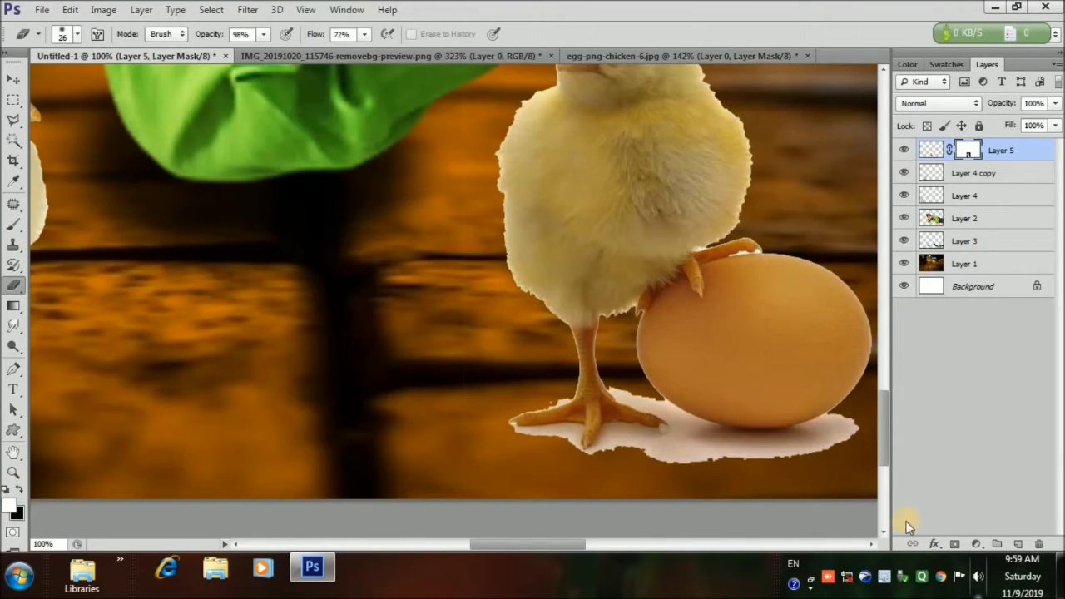
mouse_move(613, 447)
mouse_down()
mouse_move(649, 449)
mouse_move(611, 430)
mouse_move(657, 437)
mouse_move(608, 429)
mouse_move(608, 445)
mouse_move(613, 425)
mouse_move(582, 467)
mouse_move(592, 451)
mouse_move(561, 451)
mouse_move(573, 427)
mouse_move(576, 448)
mouse_move(560, 434)
mouse_move(512, 431)
mouse_move(572, 429)
mouse_move(569, 455)
mouse_move(573, 430)
mouse_move(711, 465)
mouse_move(695, 462)
mouse_move(773, 465)
mouse_move(483, 454)
mouse_up()
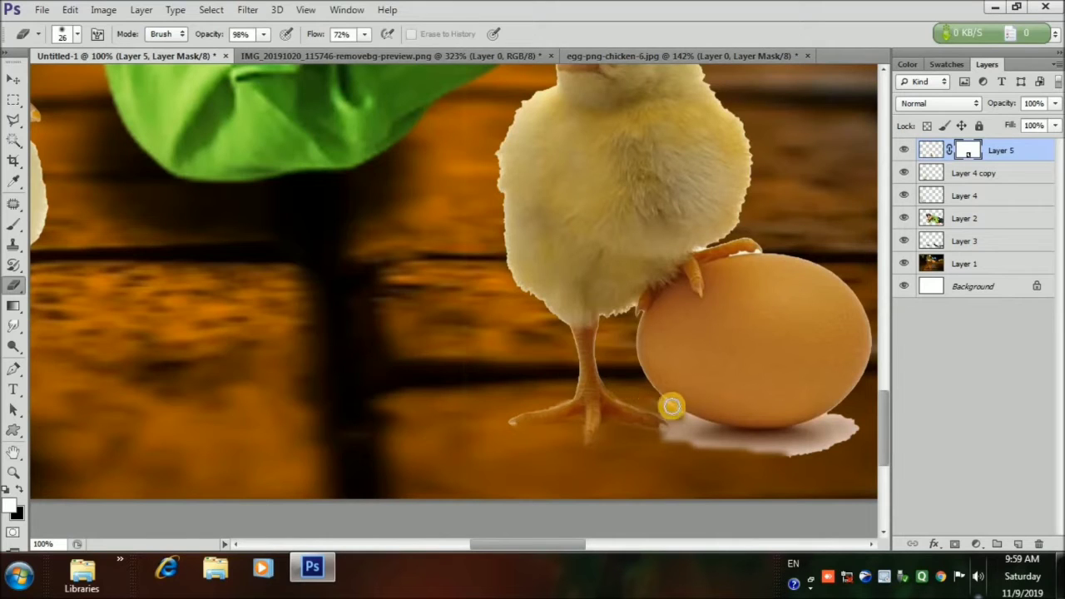
mouse_move(669, 403)
mouse_down()
mouse_move(706, 430)
mouse_move(674, 414)
mouse_move(685, 432)
mouse_move(607, 441)
mouse_move(594, 456)
mouse_move(569, 430)
mouse_move(586, 448)
mouse_move(615, 448)
mouse_move(635, 436)
mouse_move(626, 434)
mouse_move(686, 441)
mouse_move(664, 430)
mouse_move(687, 424)
mouse_move(665, 412)
mouse_move(670, 432)
mouse_move(699, 449)
mouse_move(743, 437)
mouse_move(678, 419)
mouse_move(788, 441)
mouse_move(707, 441)
mouse_move(773, 447)
mouse_move(773, 461)
mouse_move(847, 453)
mouse_move(775, 455)
mouse_move(858, 417)
mouse_move(771, 440)
mouse_move(848, 411)
mouse_move(836, 415)
mouse_move(734, 462)
mouse_move(639, 450)
mouse_move(661, 432)
mouse_move(501, 432)
mouse_up()
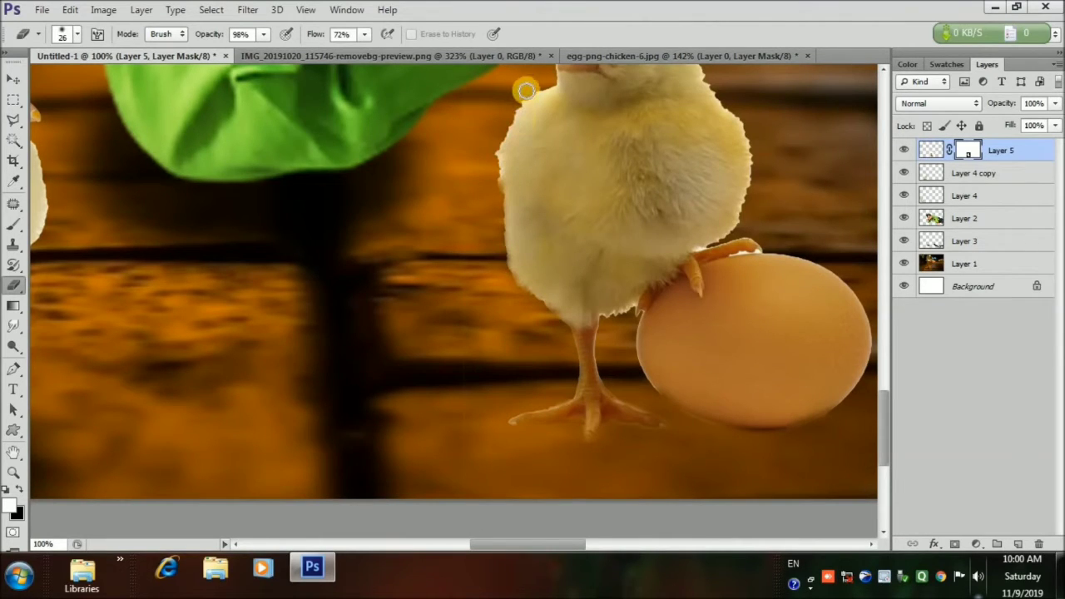
Step: Soften the pale fringe around the chick's body and head on the layer mask with the 26 px eraser
mouse_move(526, 90)
mouse_down()
mouse_move(495, 158)
mouse_move(496, 198)
mouse_up()
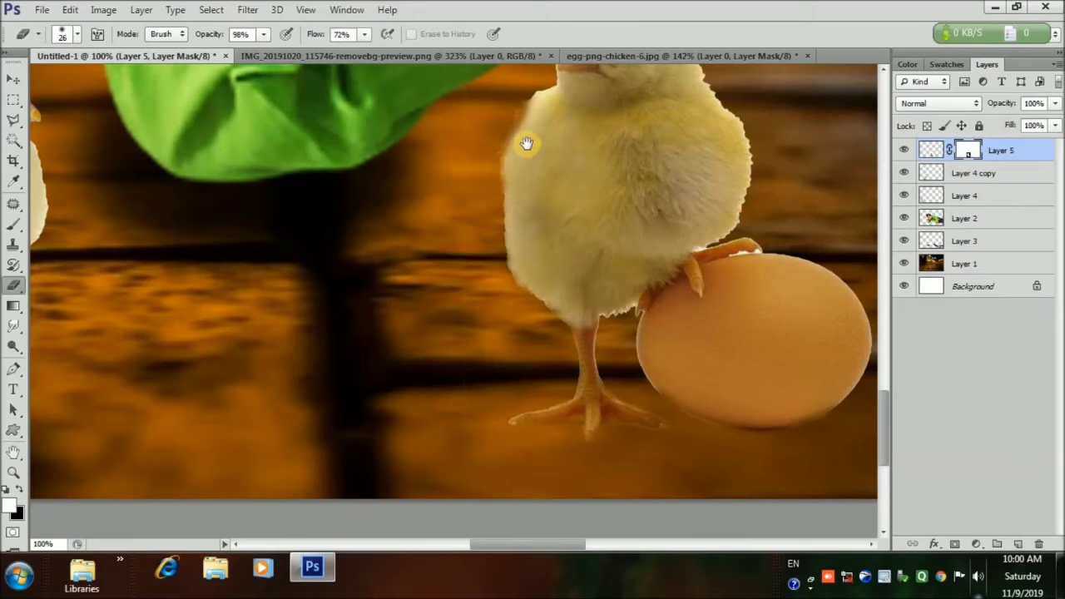
drag(525, 142, 544, 294)
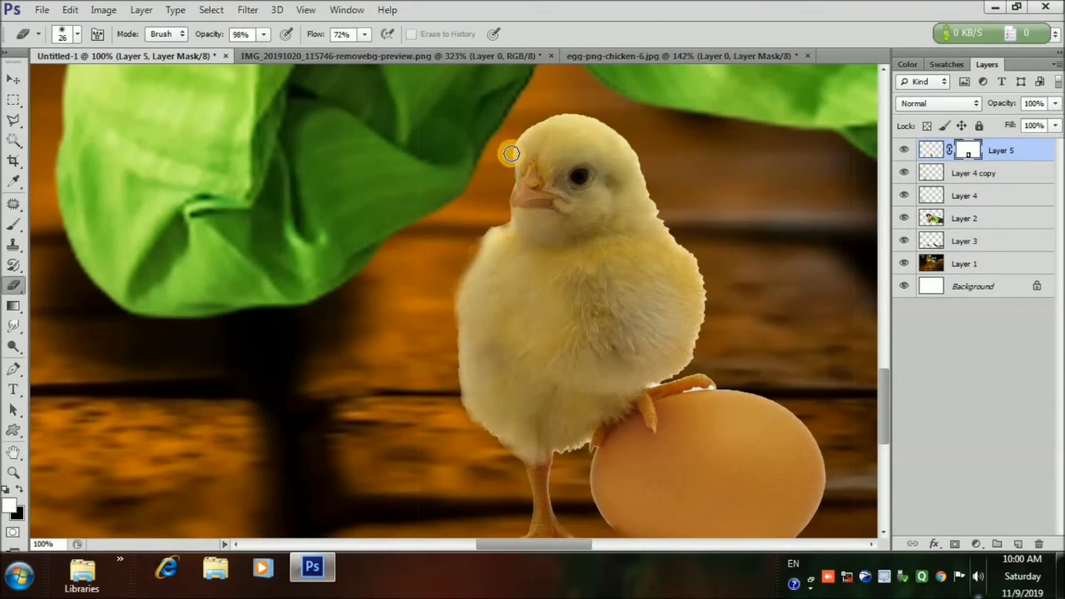
mouse_move(581, 111)
mouse_down()
mouse_move(630, 142)
mouse_move(662, 217)
mouse_move(694, 251)
mouse_move(719, 358)
mouse_up()
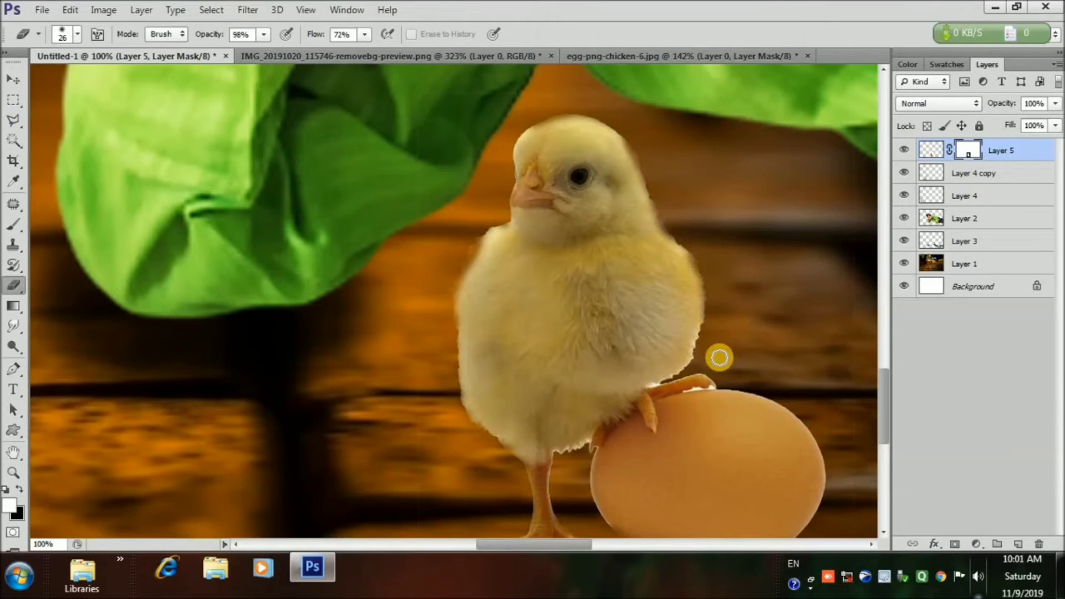
mouse_move(697, 356)
mouse_down()
mouse_move(576, 454)
mouse_move(555, 455)
mouse_move(558, 508)
mouse_up()
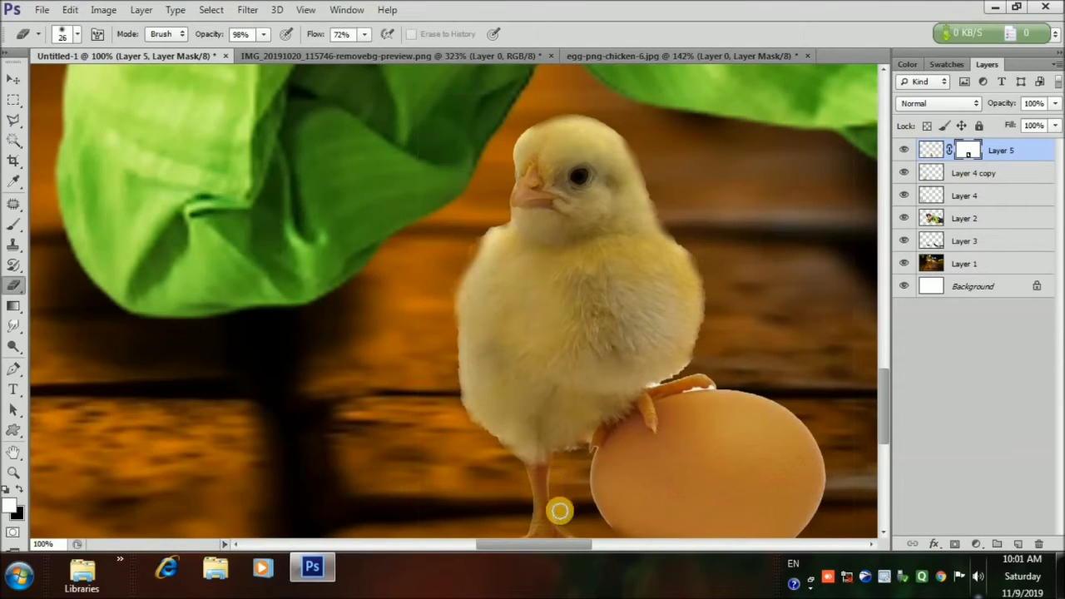
Step: Remove the white gap between the chick's raised foot and the egg, reducing the eraser to 9 px
mouse_move(653, 385)
mouse_down()
mouse_move(644, 382)
mouse_move(686, 362)
mouse_move(707, 400)
mouse_move(696, 392)
mouse_up()
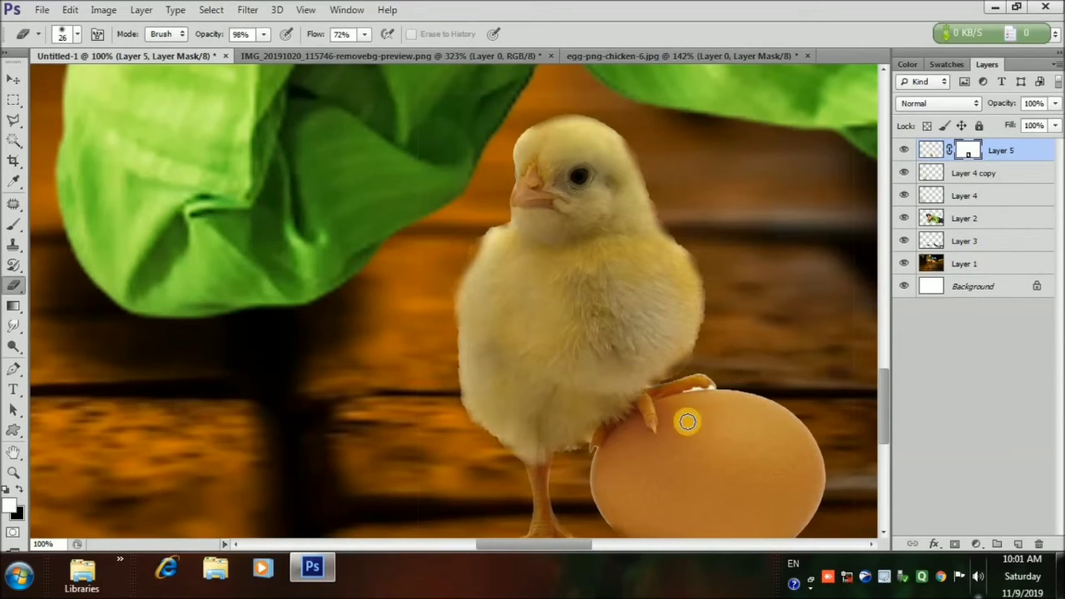
click(76, 34)
drag(35, 87, 29, 87)
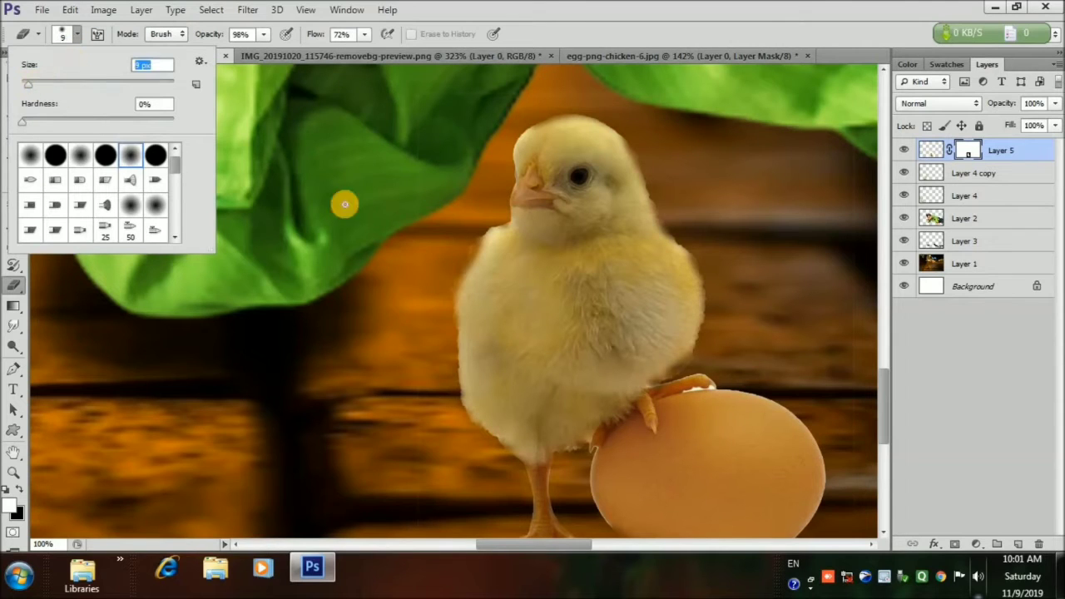
click(688, 390)
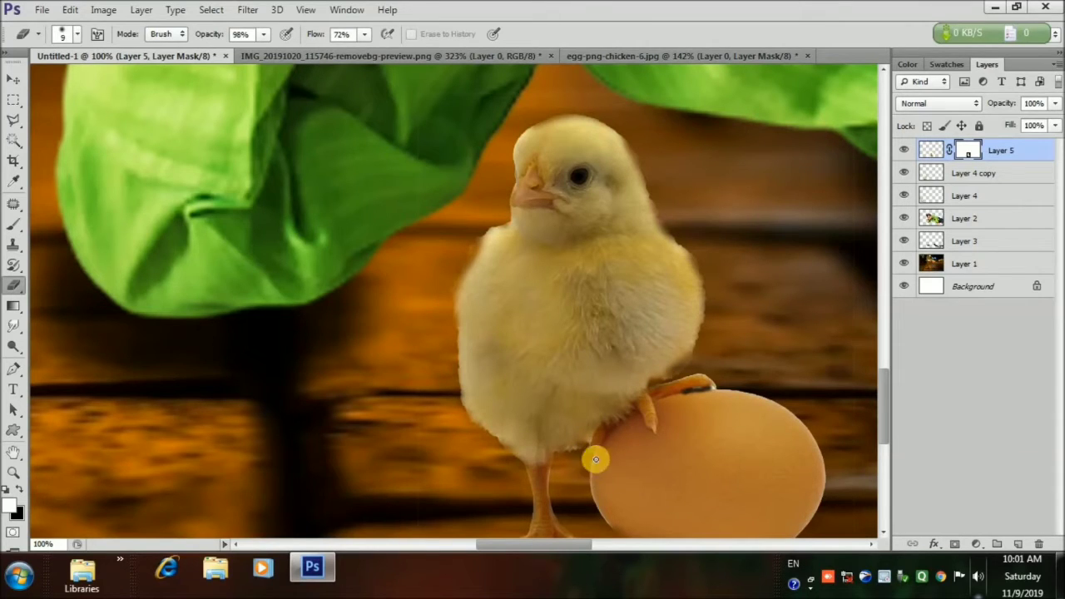
Step: Set the eraser to 32 px and clean the fringe along the egg's outer edge
click(76, 34)
click(73, 84)
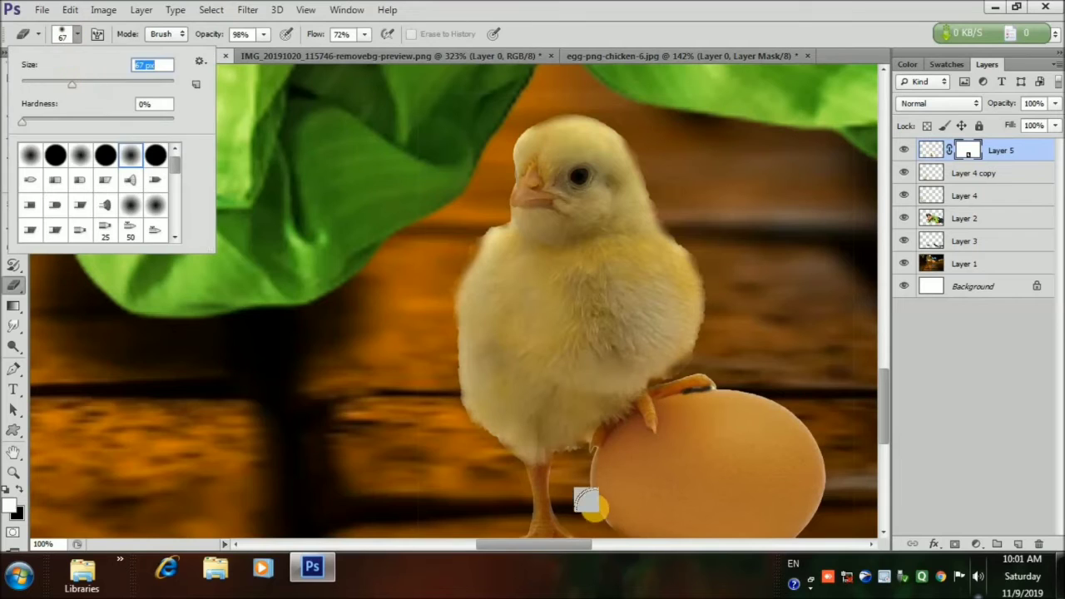
click(45, 84)
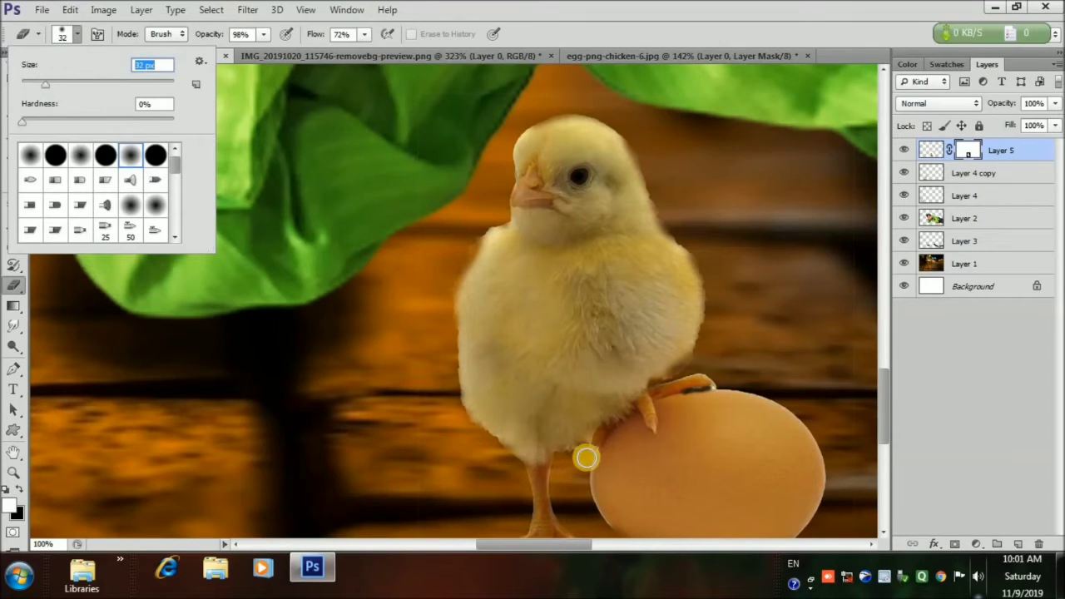
key(Return)
mouse_move(744, 383)
mouse_down()
mouse_move(732, 375)
mouse_move(786, 394)
mouse_move(824, 441)
mouse_move(834, 489)
mouse_up()
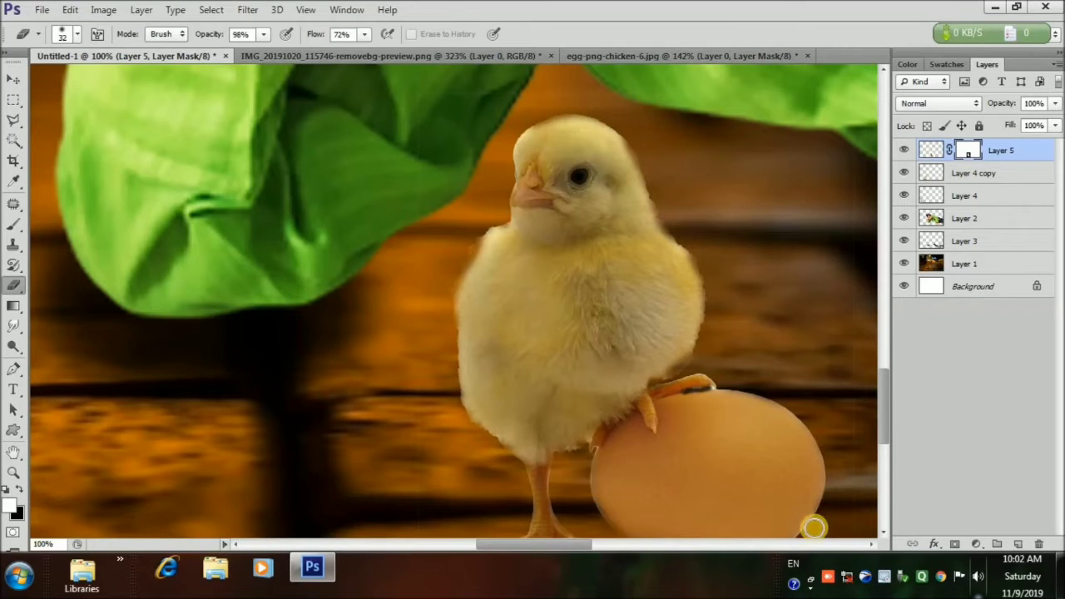
Step: Paint a soft black shadow under the chick's foot and the egg on a new layer, and move it below Layer 5
scroll(883, 422, down, 3)
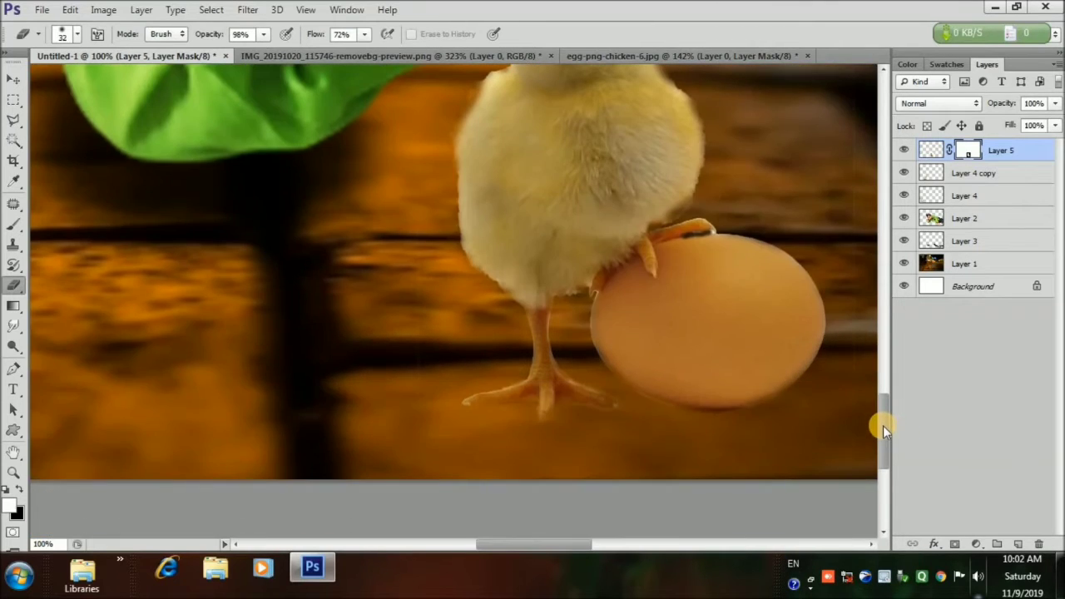
scroll(883, 408, up, 3)
scroll(884, 413, down, 3)
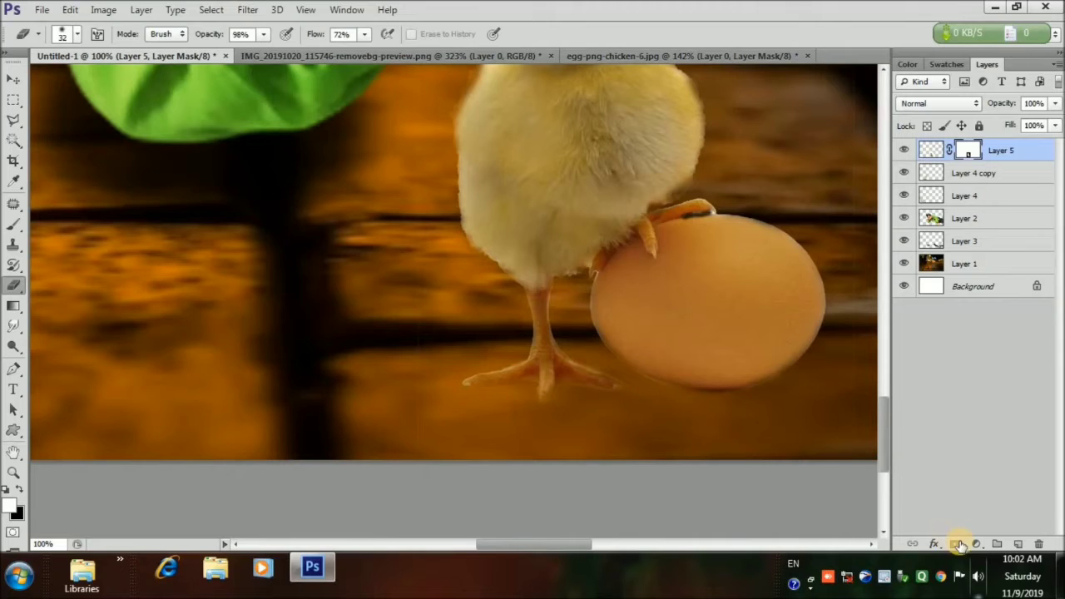
click(1017, 544)
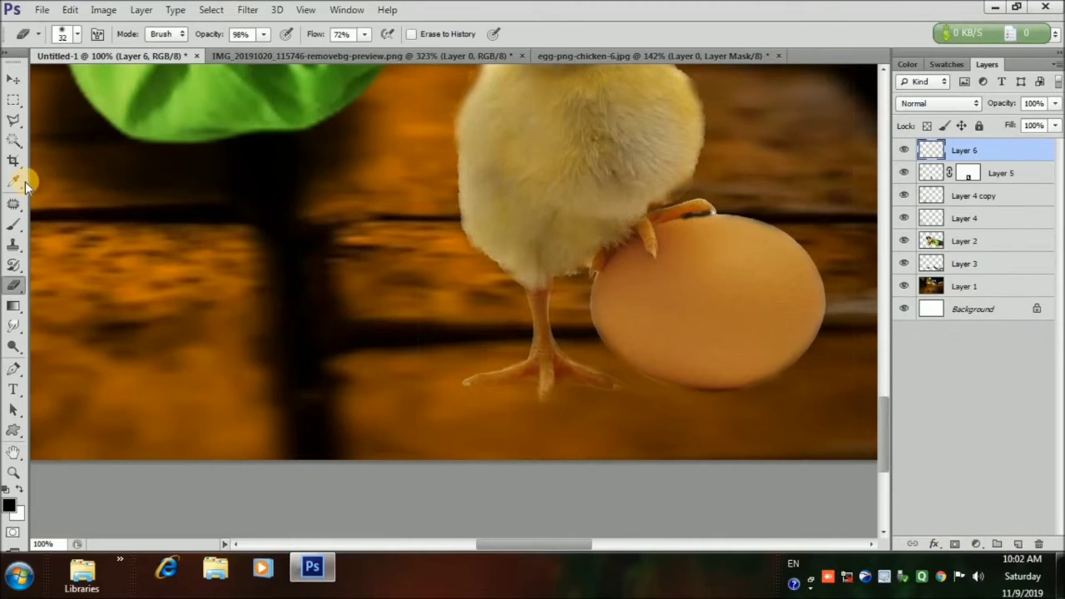
click(13, 223)
mouse_move(533, 375)
mouse_down()
mouse_move(471, 371)
mouse_move(685, 399)
mouse_move(630, 383)
mouse_move(687, 383)
mouse_move(479, 366)
mouse_move(453, 375)
mouse_up()
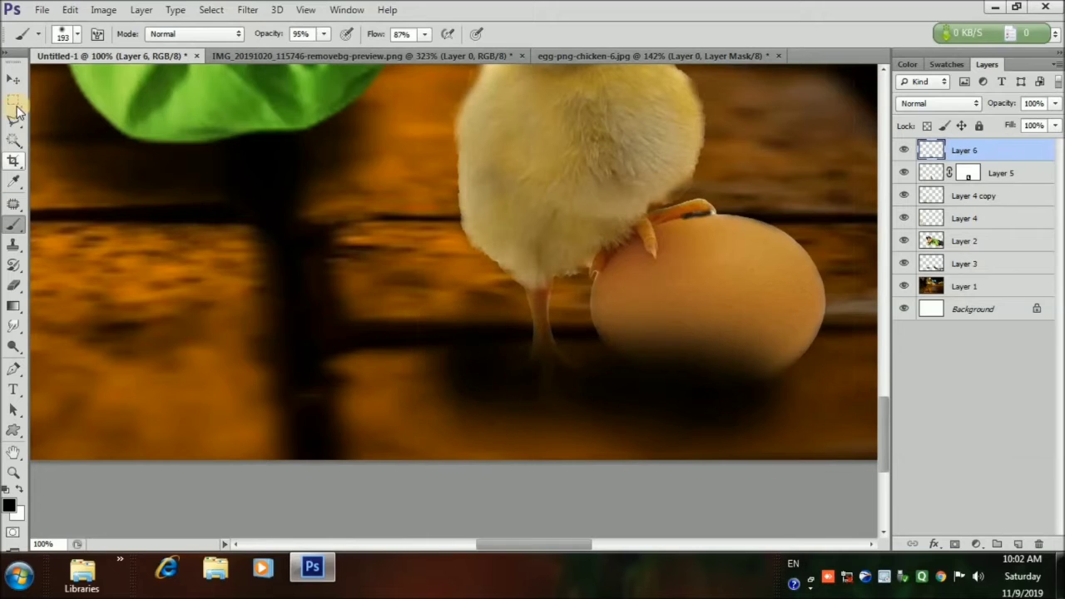
click(13, 79)
drag(1025, 158, 1022, 181)
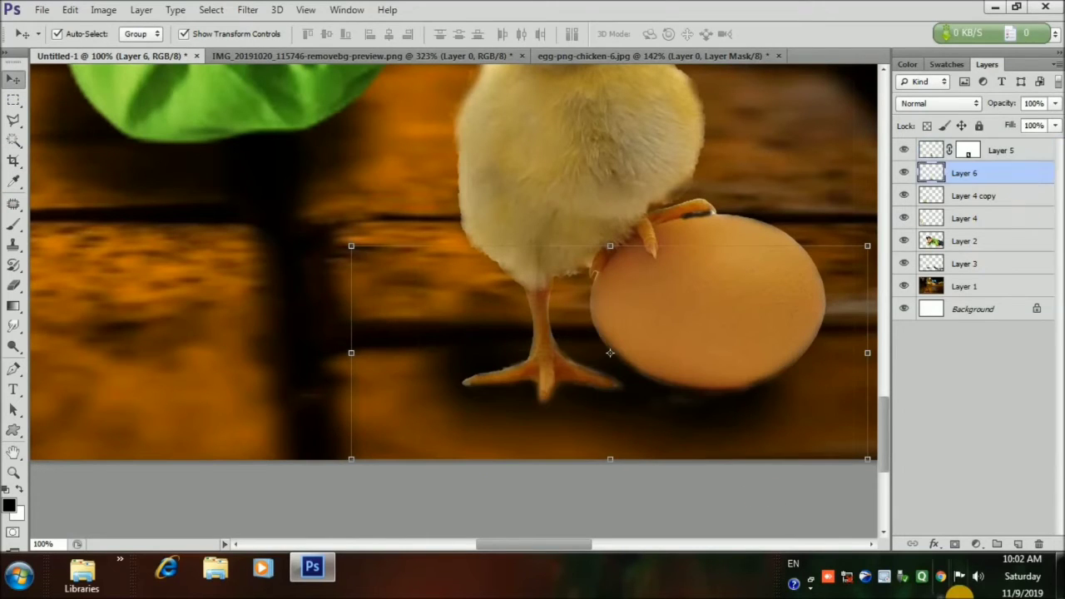
Step: Set the shadow layer's blend mode to Multiply and its opacity to 94%
click(938, 103)
click(939, 167)
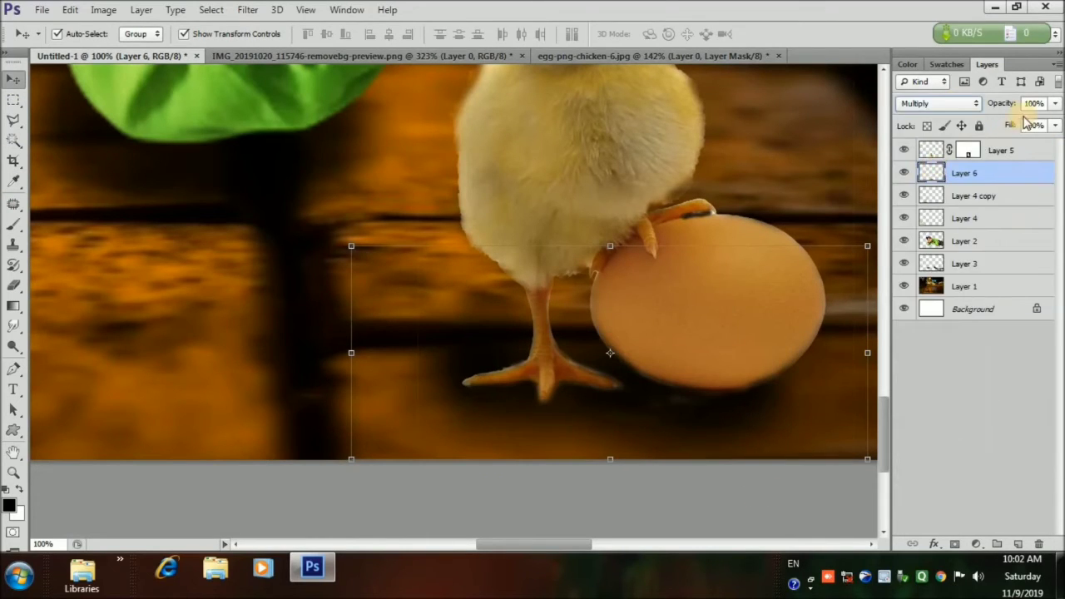
click(1054, 103)
drag(1037, 122, 1031, 126)
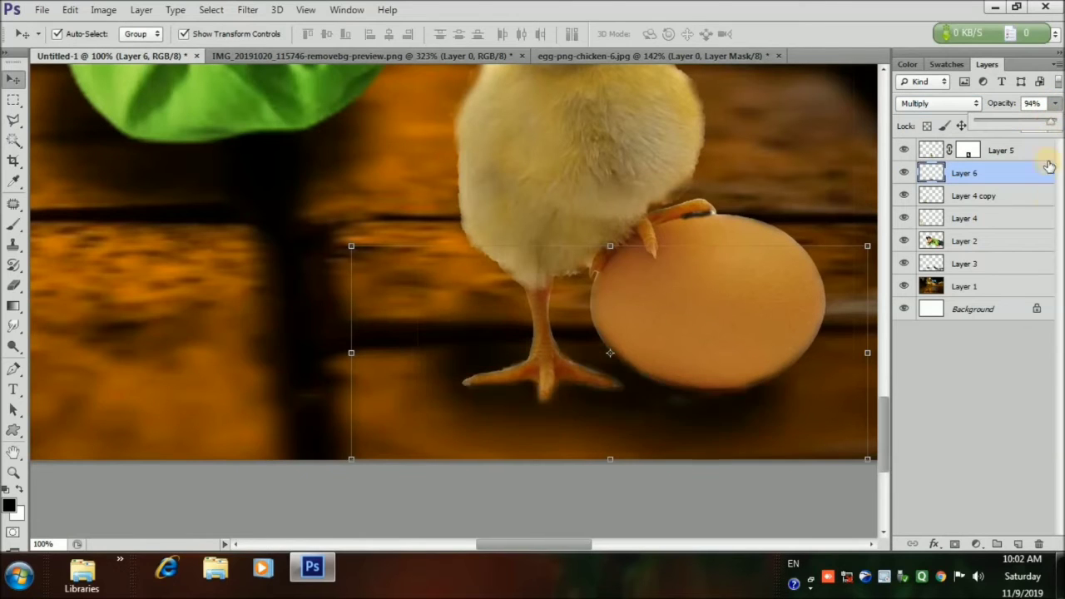
Step: Duplicate Layer 4's chick and flip the copy horizontally so it faces the opposite way
click(144, 479)
click(14, 471)
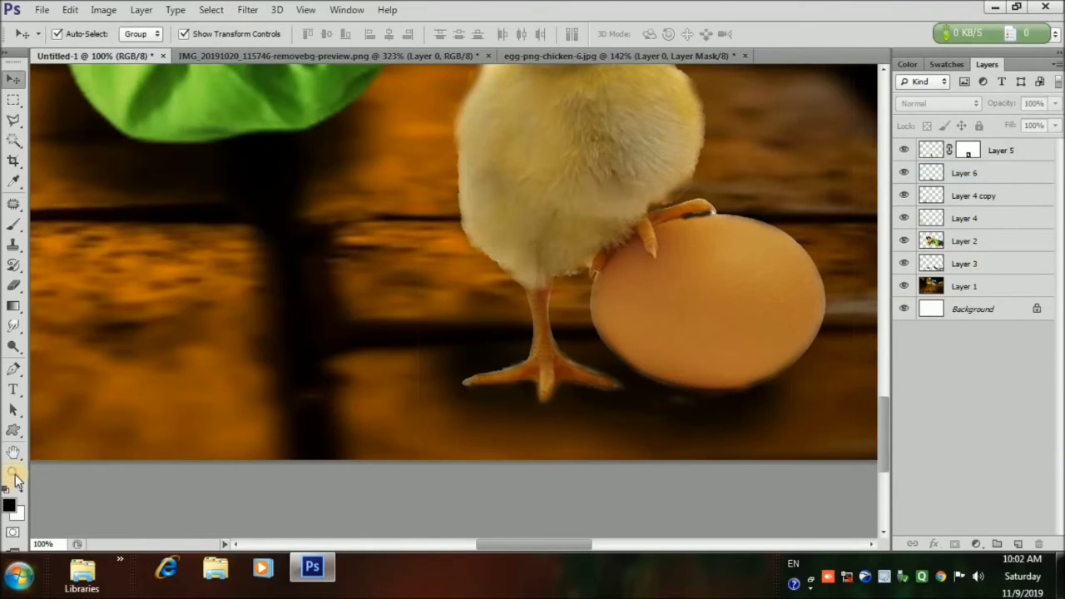
click(467, 33)
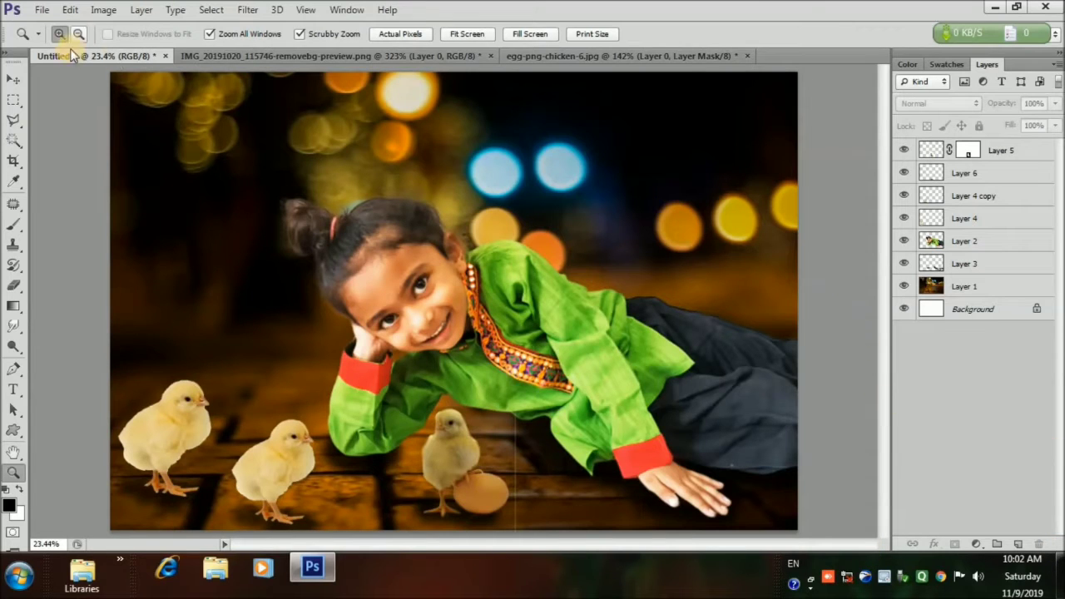
click(979, 173)
click(998, 204)
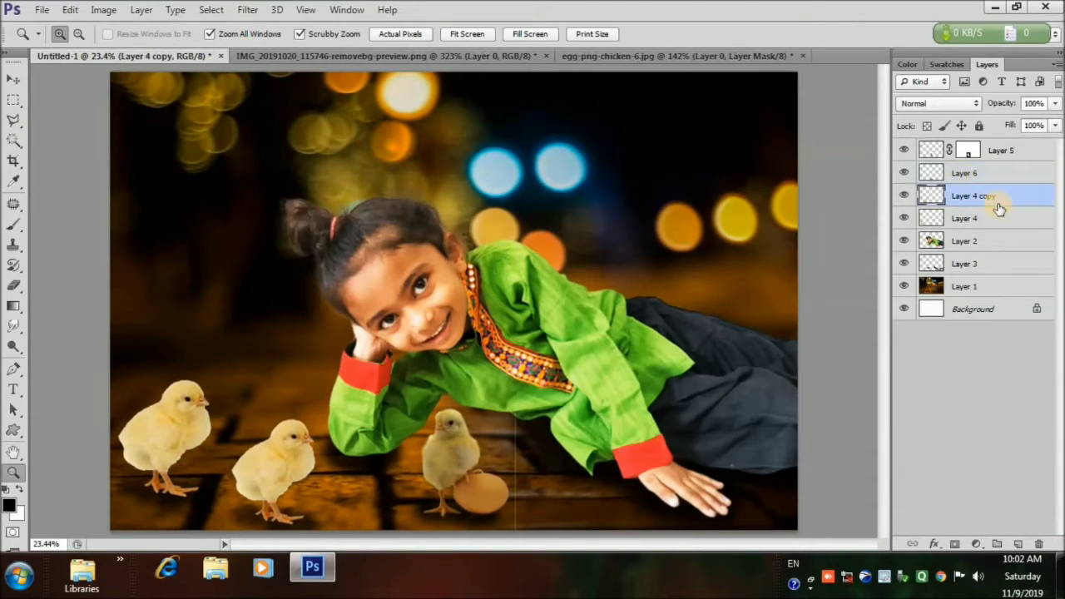
click(990, 219)
key(v)
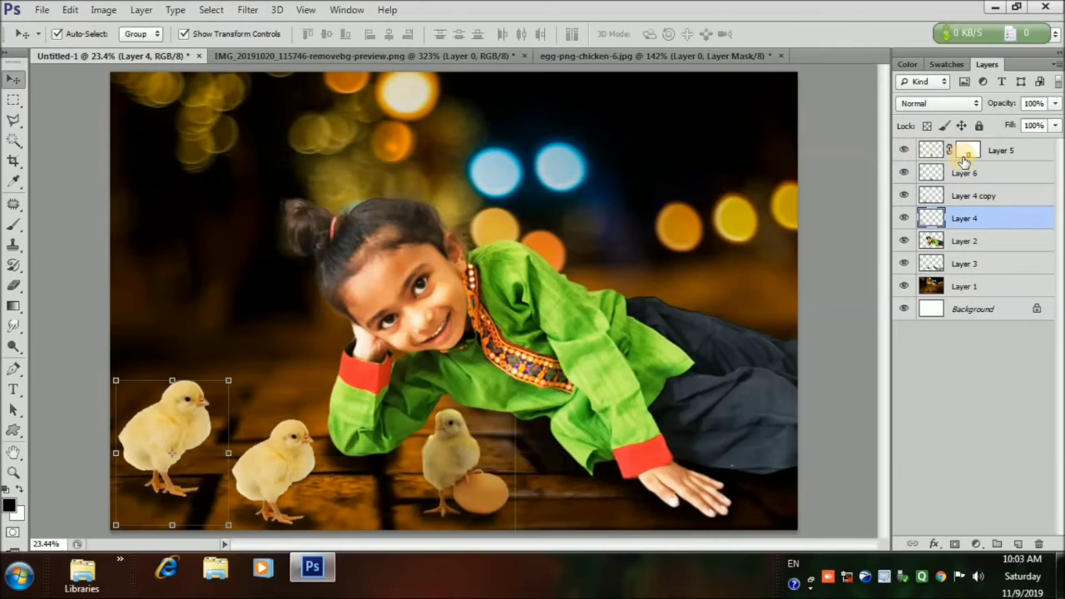
key(ctrl+j)
click(70, 9)
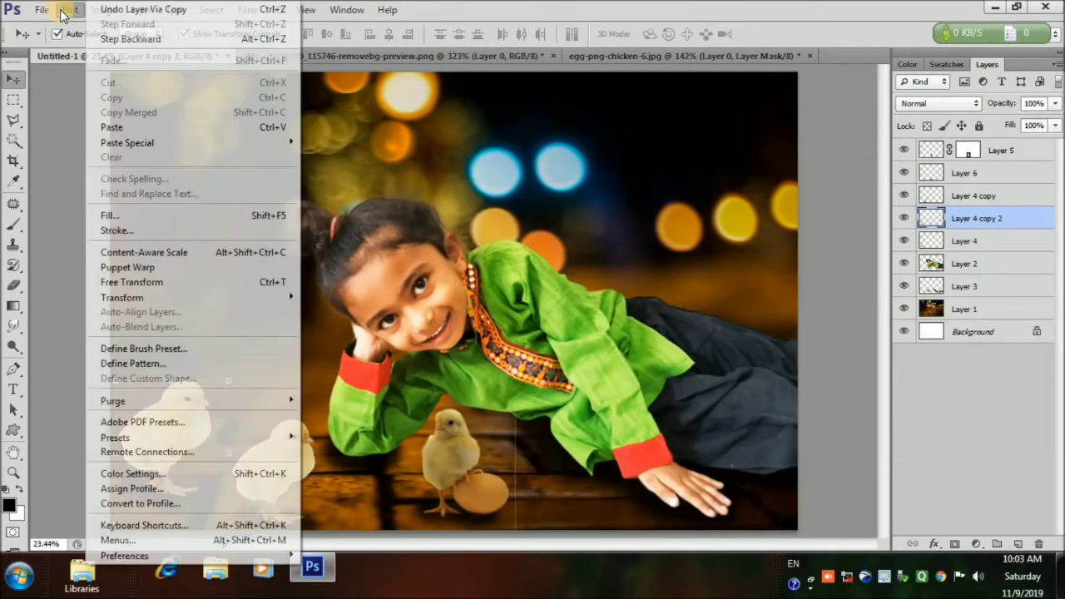
mouse_move(150, 299)
click(366, 468)
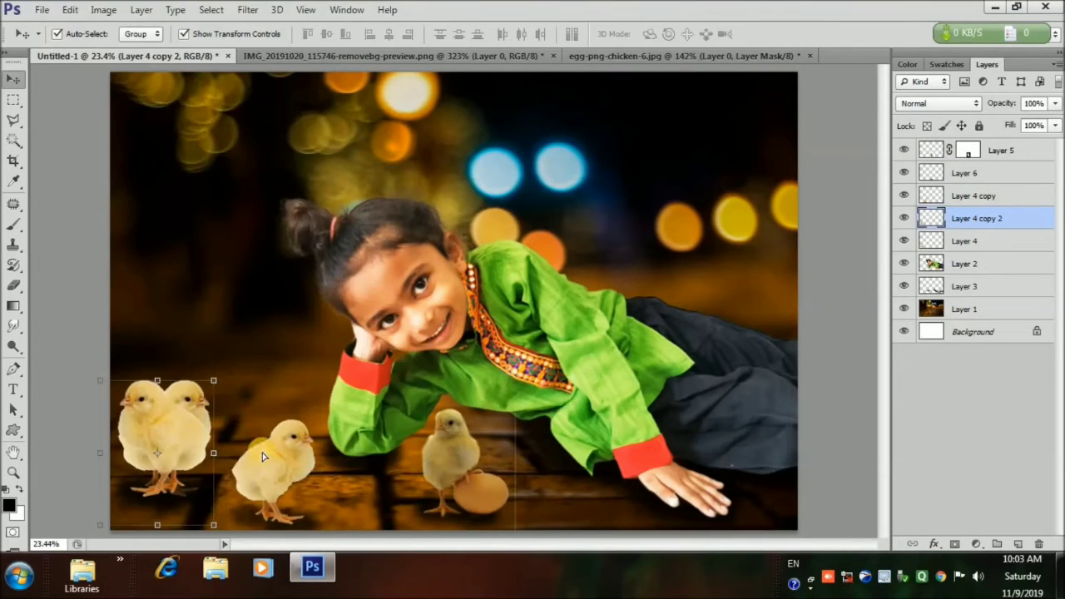
Step: Place the flipped chick in the picture's lower-right corner beside the child's hand and scale it to about 68%
drag(241, 439, 781, 463)
drag(701, 406, 725, 436)
drag(779, 468, 760, 495)
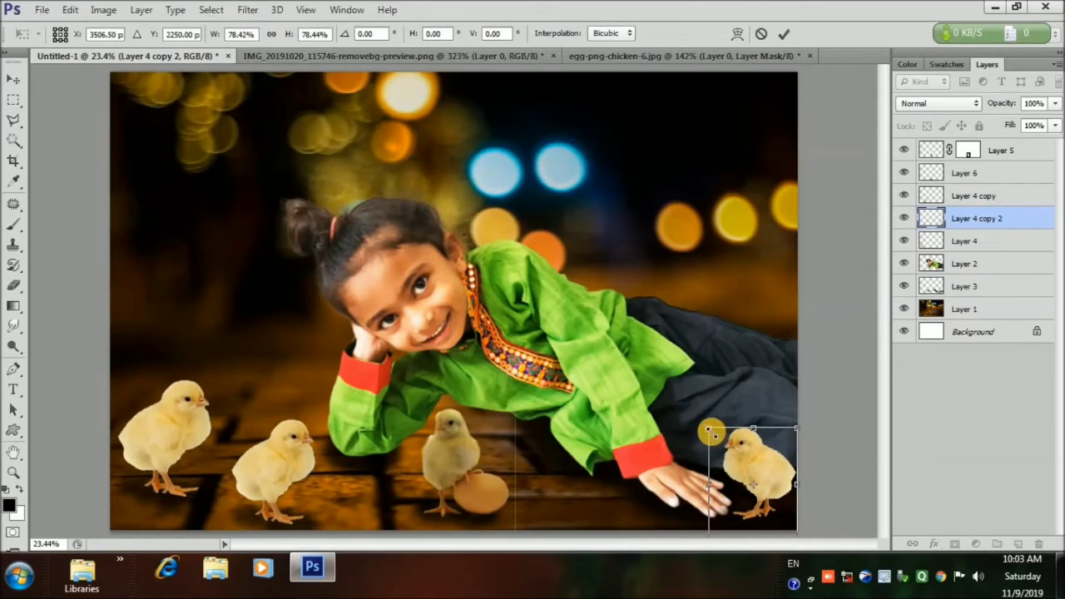
drag(710, 429, 720, 444)
drag(767, 481, 761, 477)
click(13, 78)
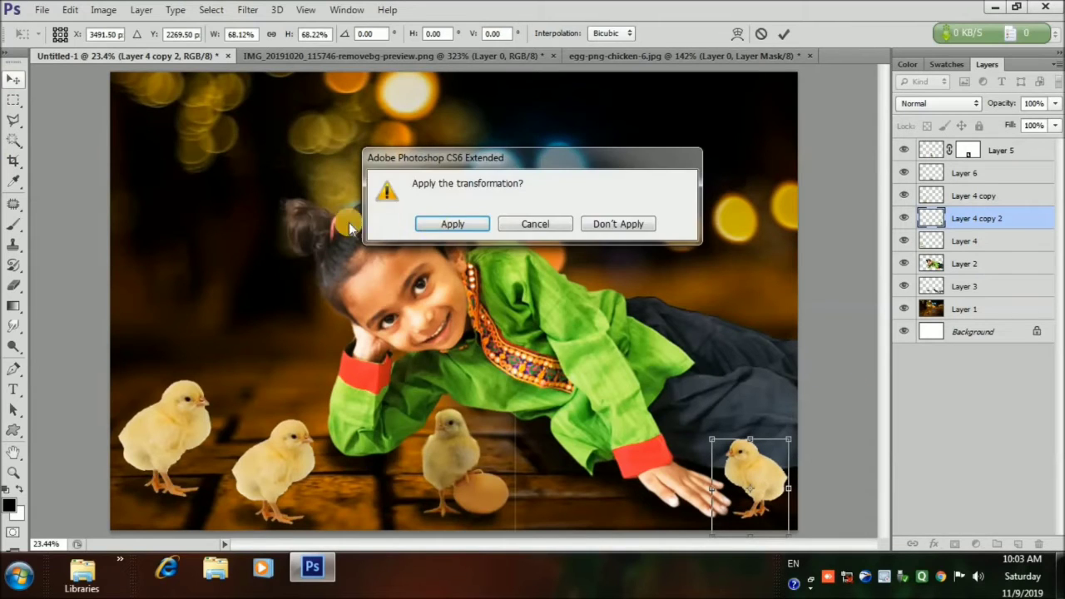
click(451, 221)
Step: Duplicate the small flipped chick and place the copy between the egg and the child's outstretched sleeve
key(ctrl+j)
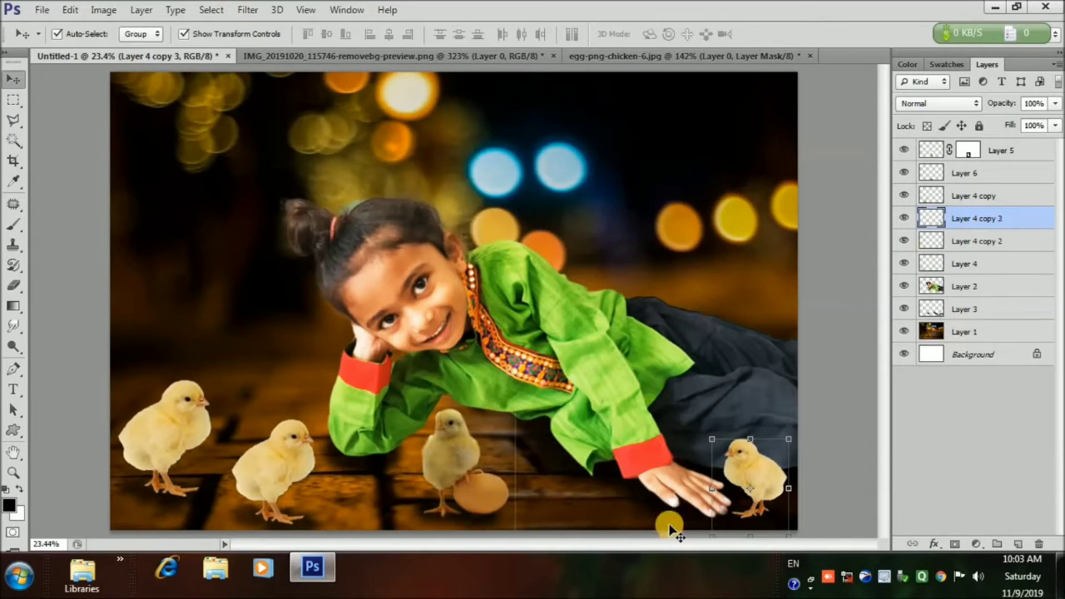
drag(745, 485, 559, 467)
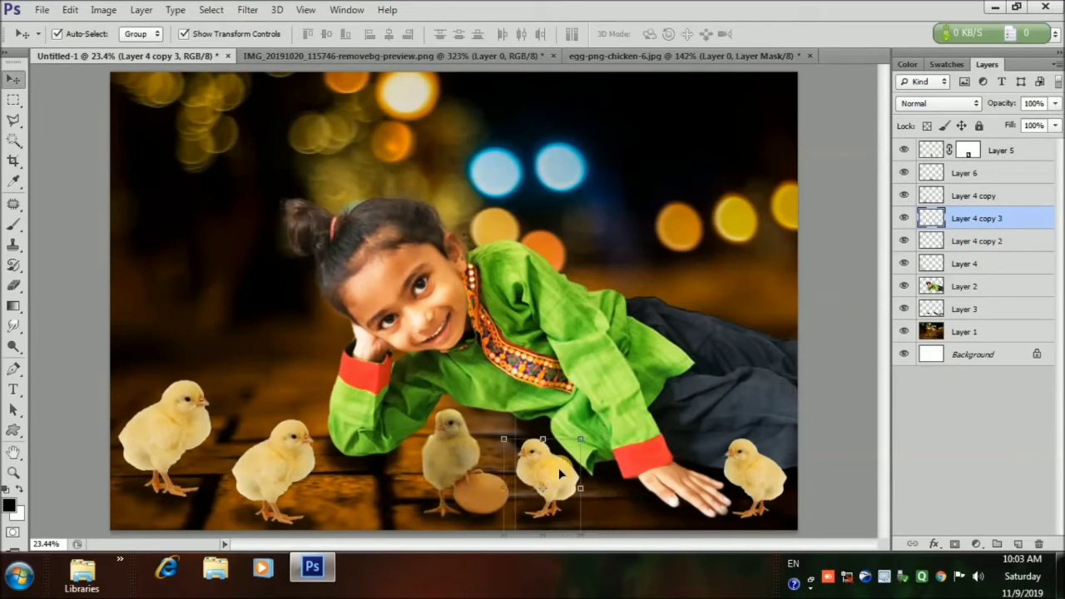
click(814, 362)
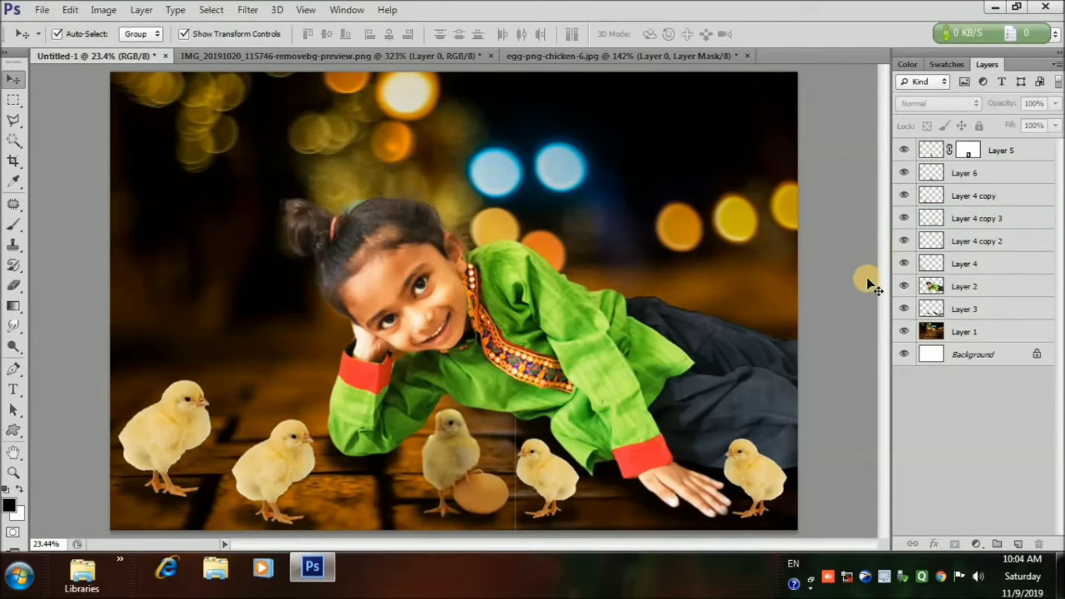
Step: Stamp all visible layers into a new layer above Layer 5 and open it in the Color Efex Pro 4 filter
click(999, 290)
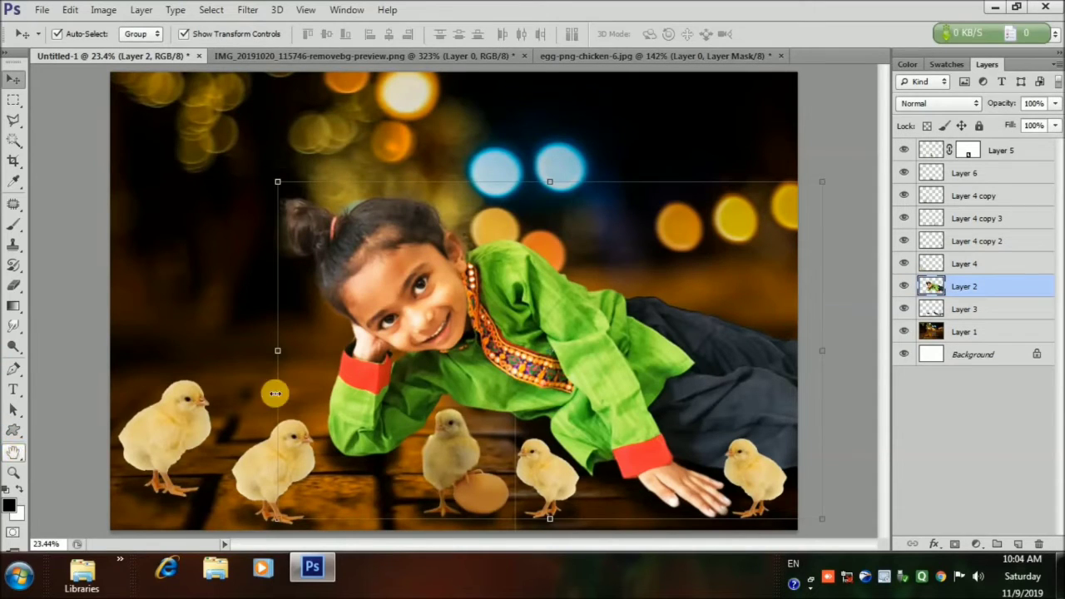
click(1018, 148)
key(ctrl+shift+alt+e)
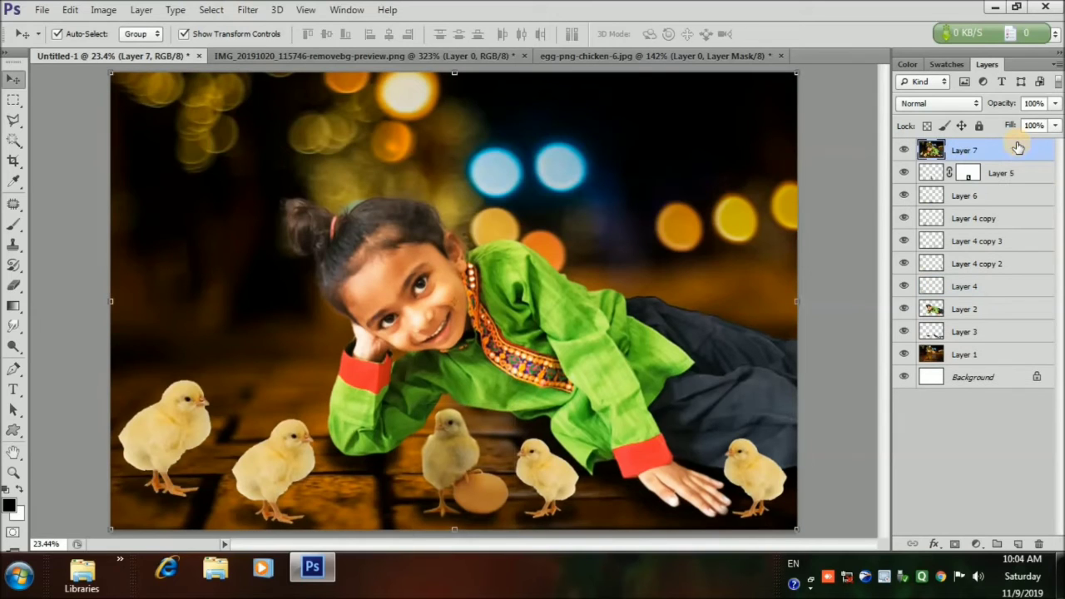
click(254, 10)
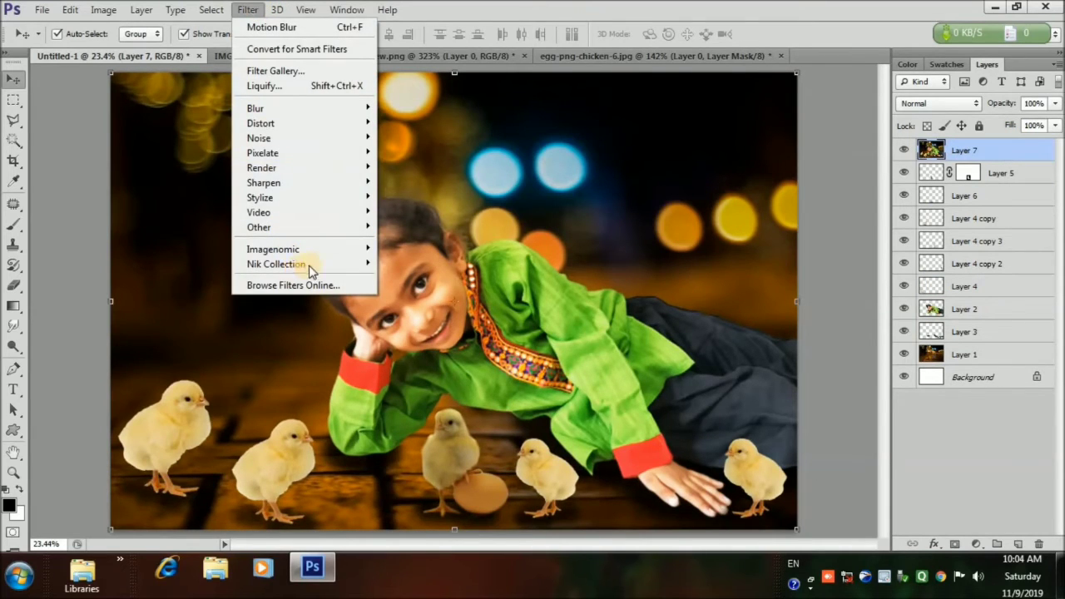
mouse_move(304, 264)
click(422, 279)
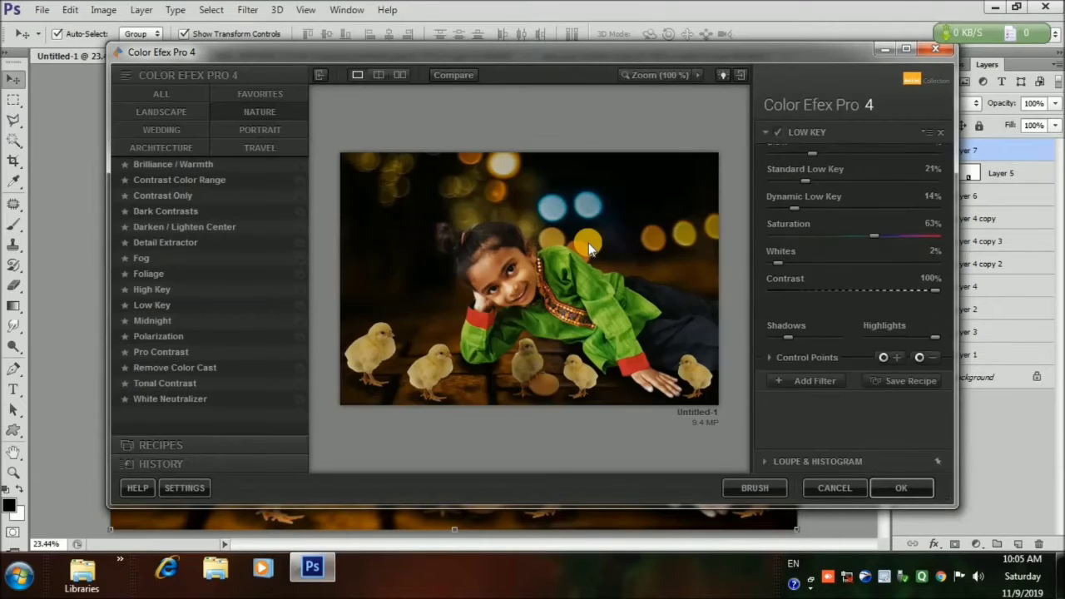
Step: Preview filters from the full list, from B/W Conversion and the Bi-Color filters through Bleach Bypass, Brilliance / Warmth and Classical Soft Focus
click(158, 94)
click(165, 165)
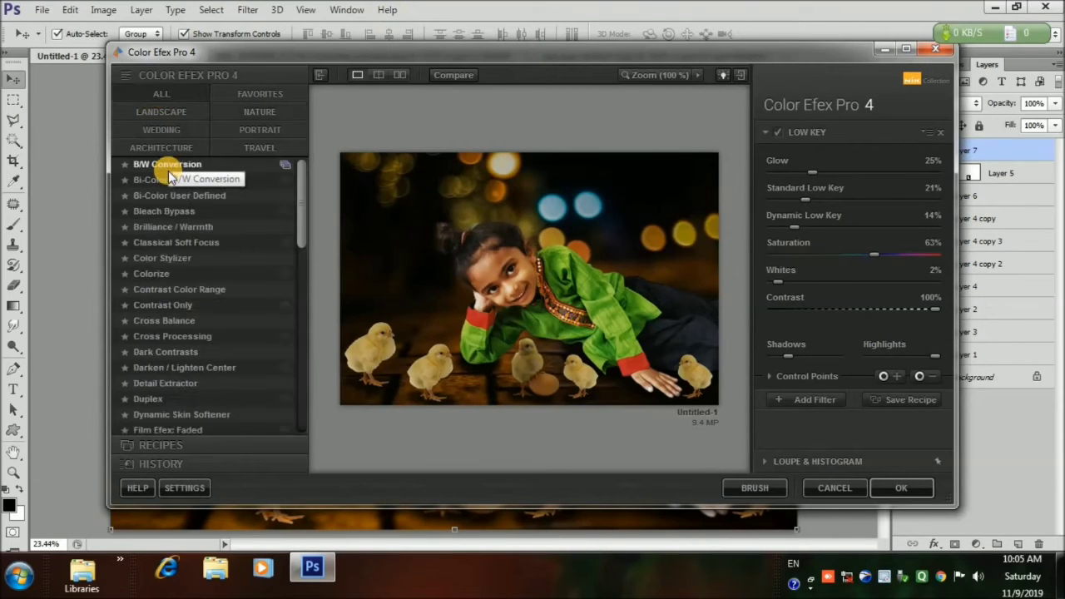
click(166, 180)
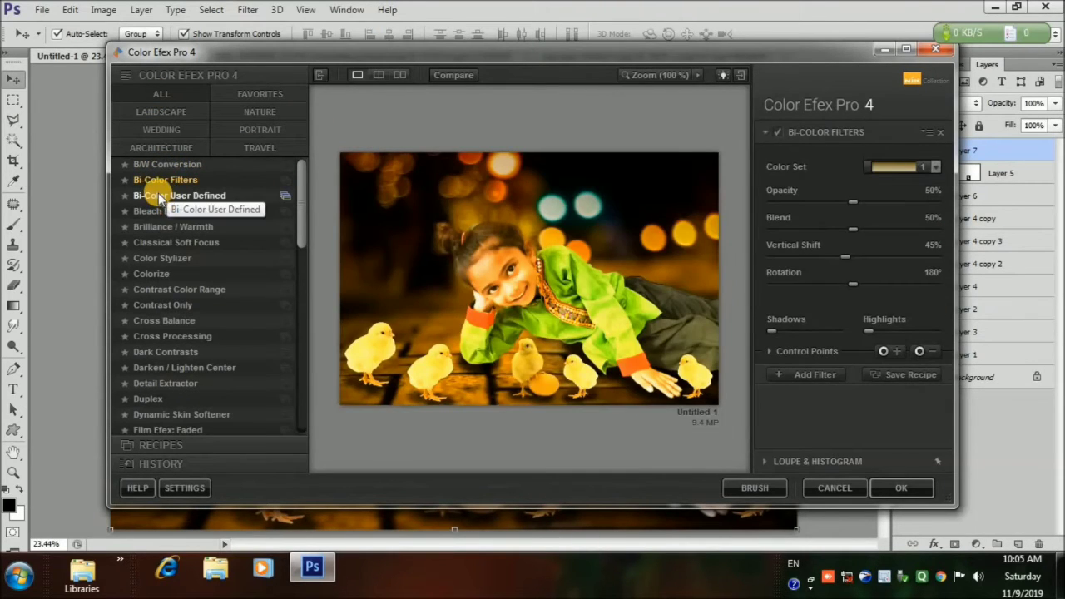
click(158, 195)
click(158, 212)
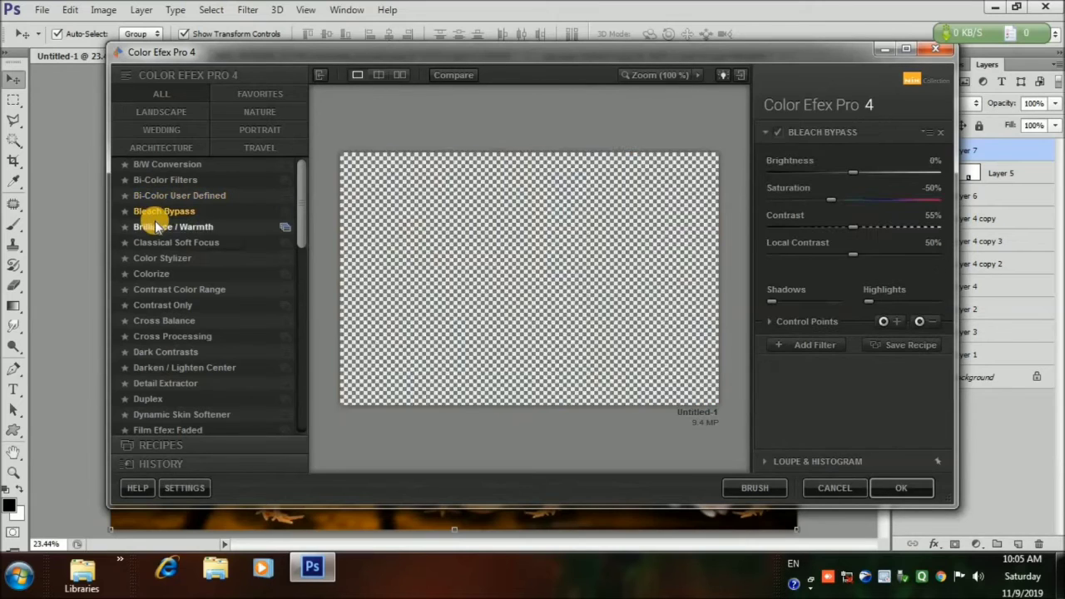
click(157, 228)
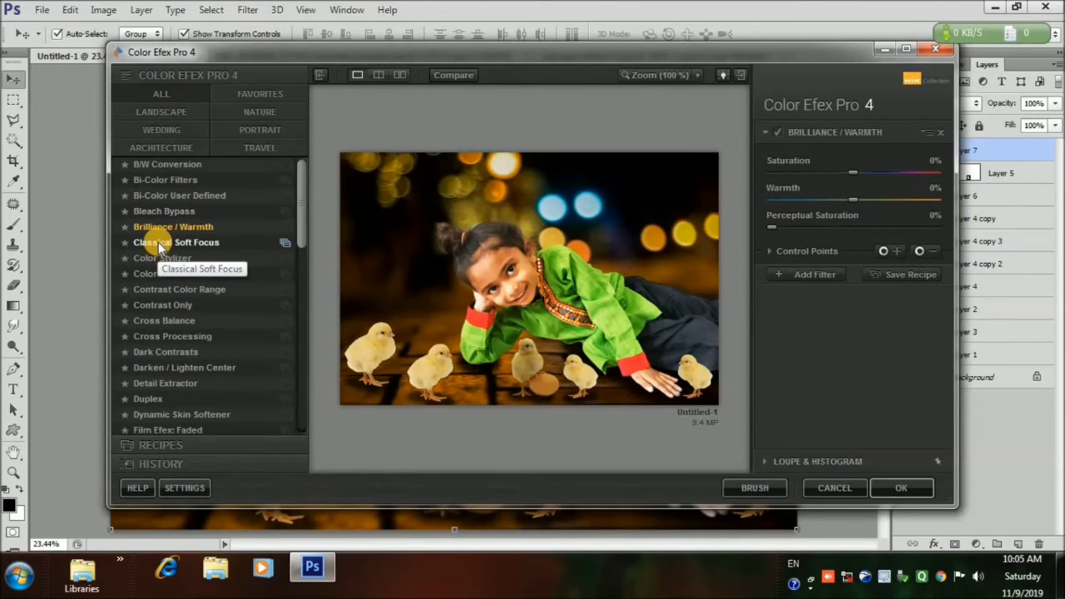
click(158, 242)
Step: Apply the Color Stylizer filter with contrast 11%, saturation 53%, slightly raised shadows and highlights 44%
click(162, 259)
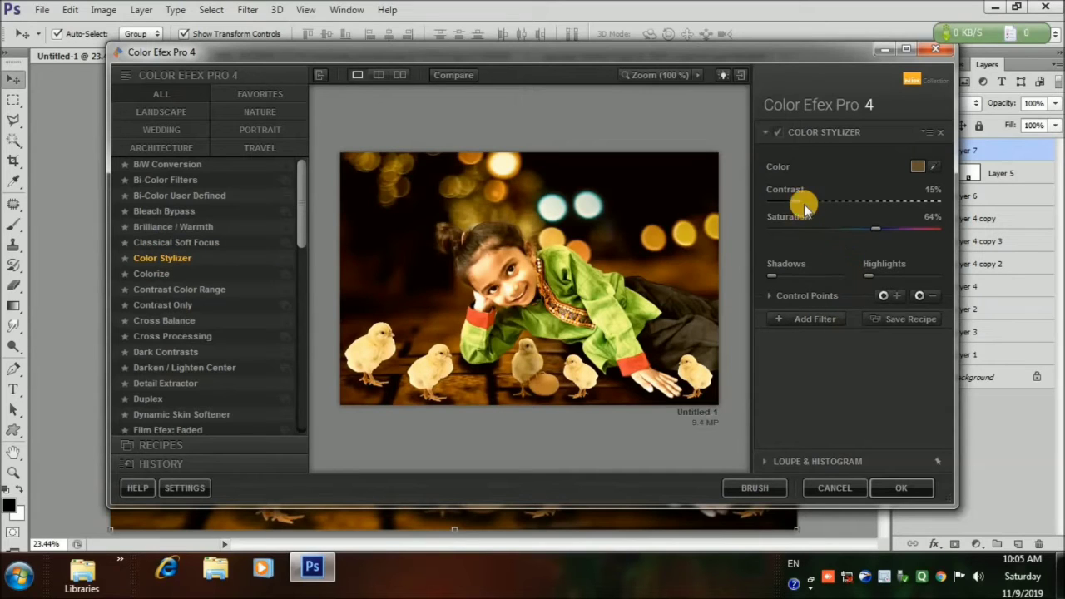
mouse_move(796, 201)
mouse_down()
mouse_move(808, 206)
mouse_move(786, 207)
mouse_up()
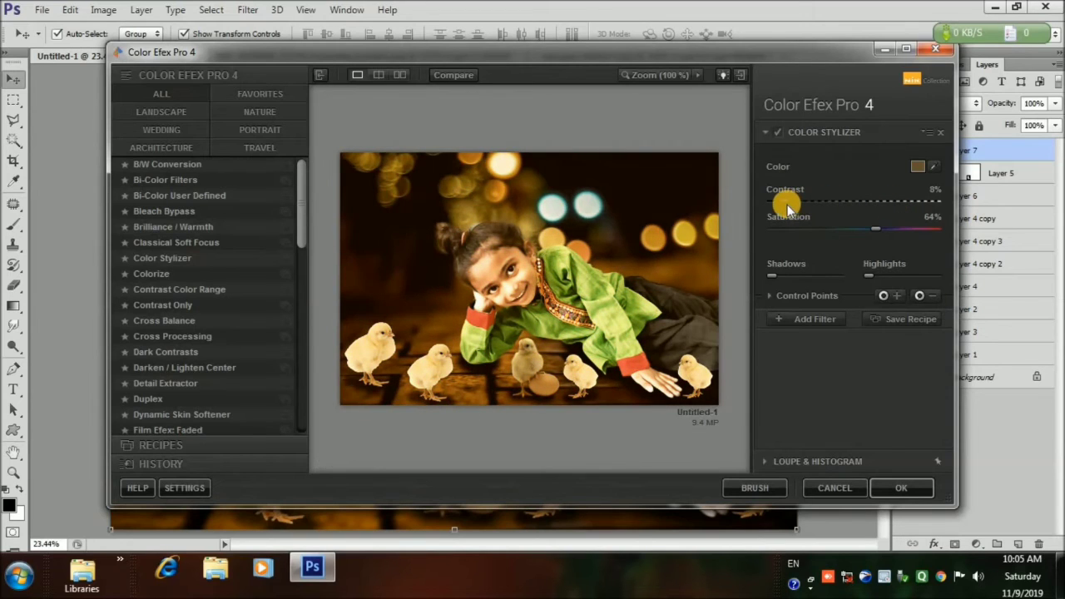
mouse_move(871, 226)
mouse_down()
mouse_move(801, 231)
mouse_move(879, 233)
mouse_move(860, 239)
mouse_up()
mouse_move(773, 276)
mouse_down()
mouse_move(843, 280)
mouse_move(784, 277)
mouse_up()
drag(867, 282, 899, 278)
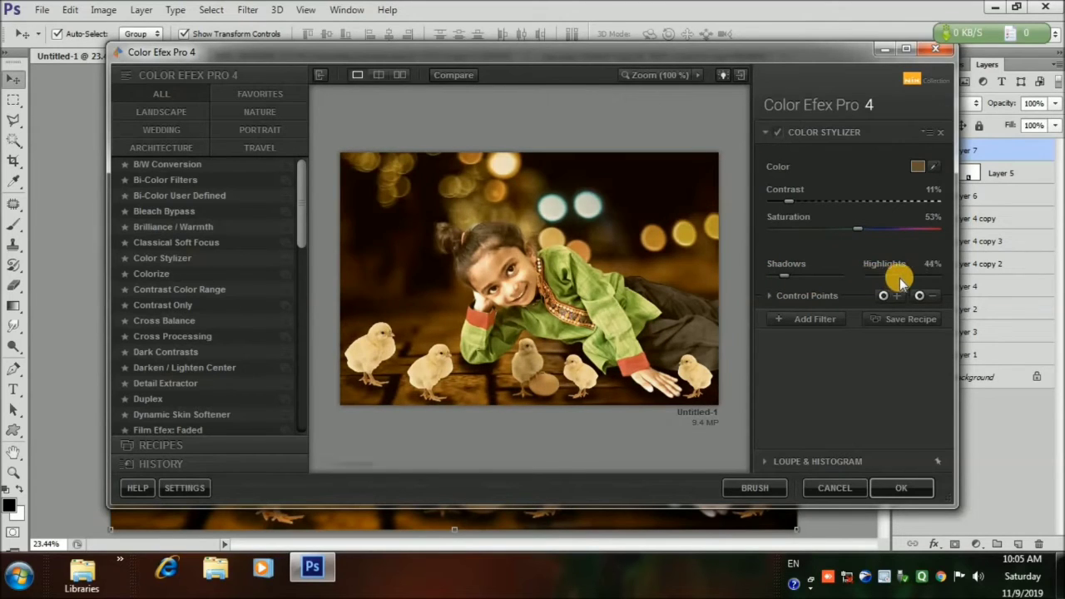
click(901, 489)
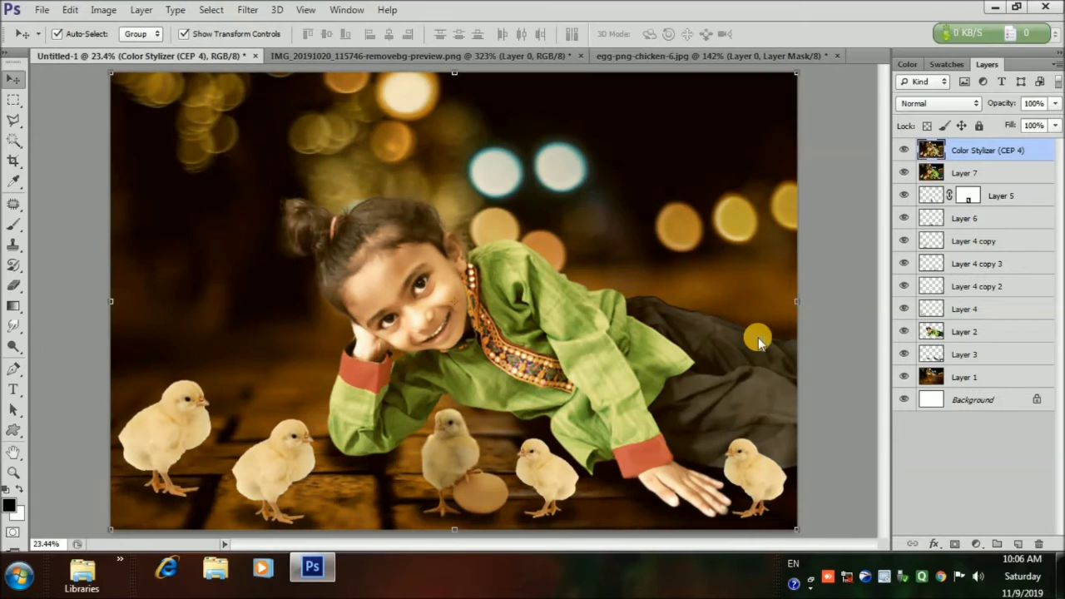
Step: Compare the picture with and without the Color Stylizer layer and add a layer mask to that layer
click(904, 150)
click(903, 150)
click(954, 543)
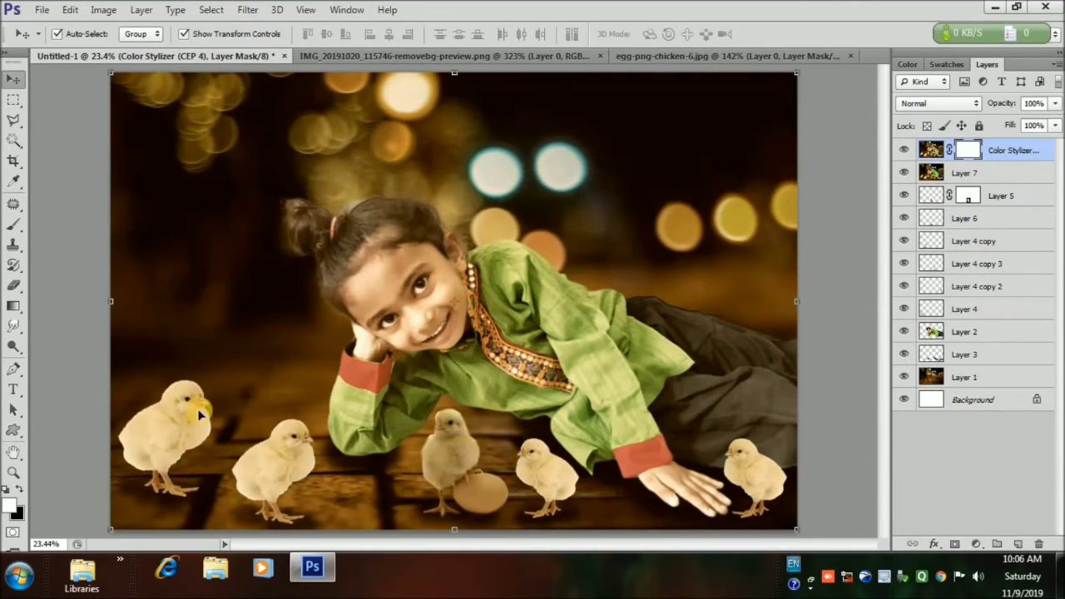
Step: Mask the Color Stylizer effect off the child's face and hands with a 160 px eraser
click(13, 284)
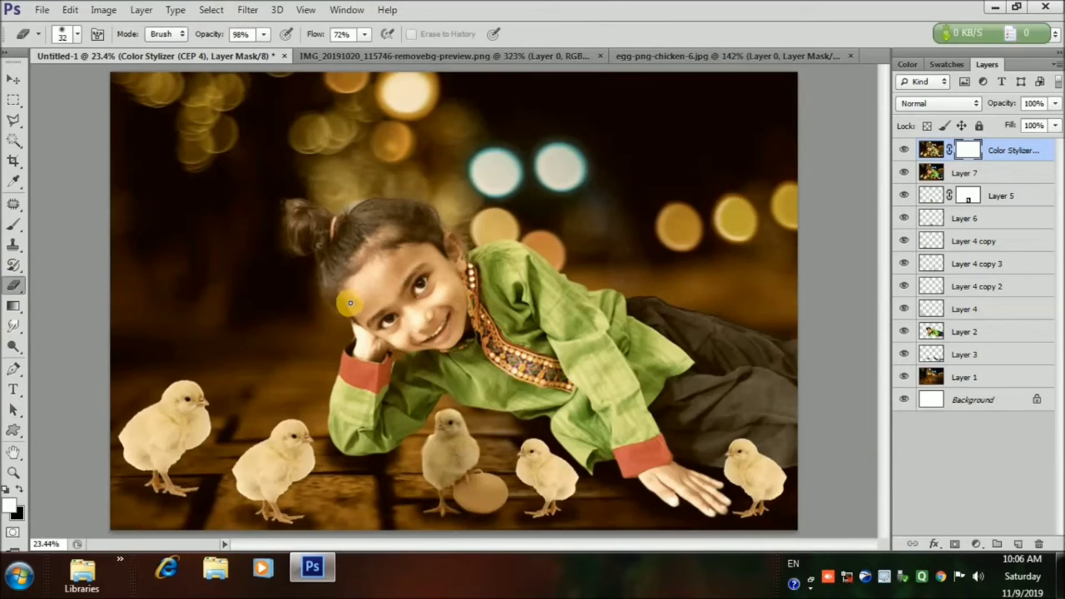
click(68, 35)
drag(45, 84, 121, 84)
click(395, 272)
mouse_move(395, 271)
mouse_down()
mouse_move(368, 290)
mouse_move(378, 272)
mouse_move(409, 261)
mouse_move(440, 272)
mouse_move(455, 292)
mouse_move(445, 341)
mouse_move(439, 293)
mouse_move(403, 311)
mouse_move(369, 285)
mouse_move(368, 315)
mouse_move(399, 341)
mouse_move(429, 339)
mouse_move(427, 328)
mouse_move(361, 347)
mouse_up()
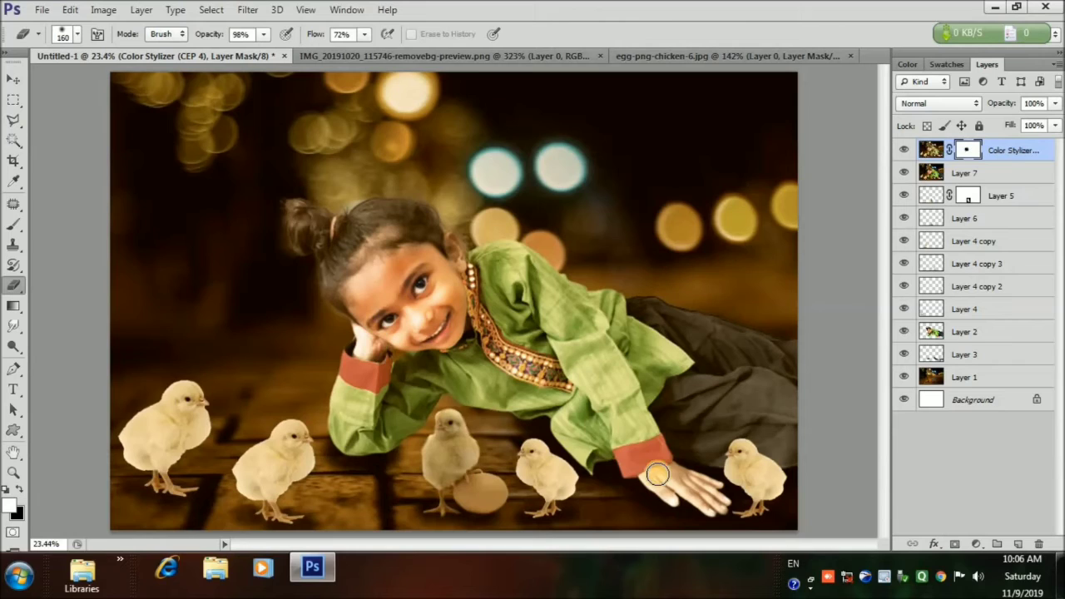
mouse_move(665, 473)
mouse_down()
mouse_move(705, 485)
mouse_move(641, 473)
mouse_up()
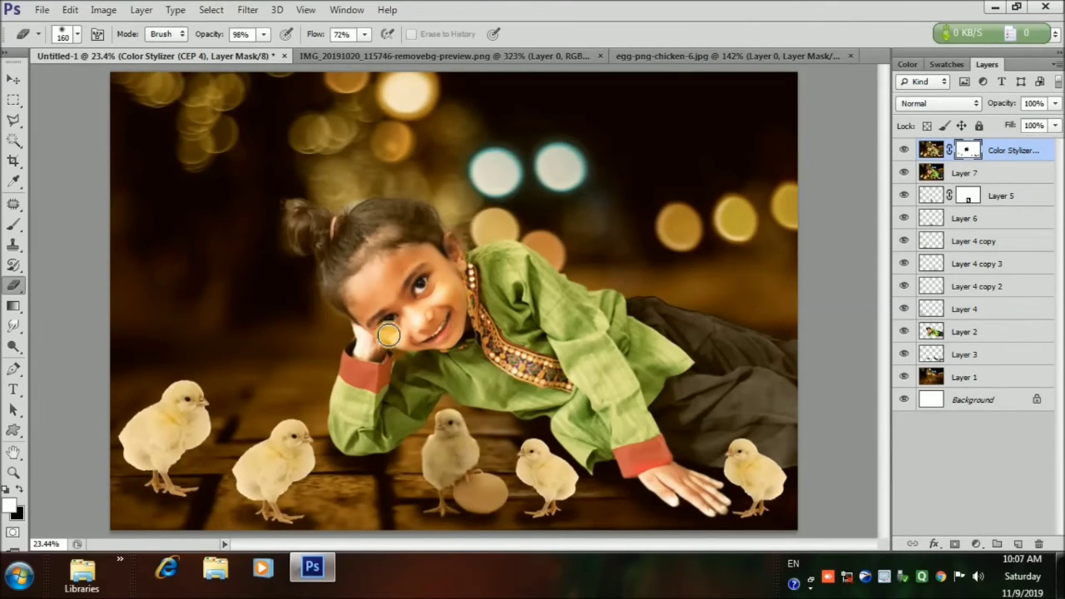
Step: Stamp the visible layers into a new top layer and shift its midtones toward red and yellow with Color Balance
click(14, 78)
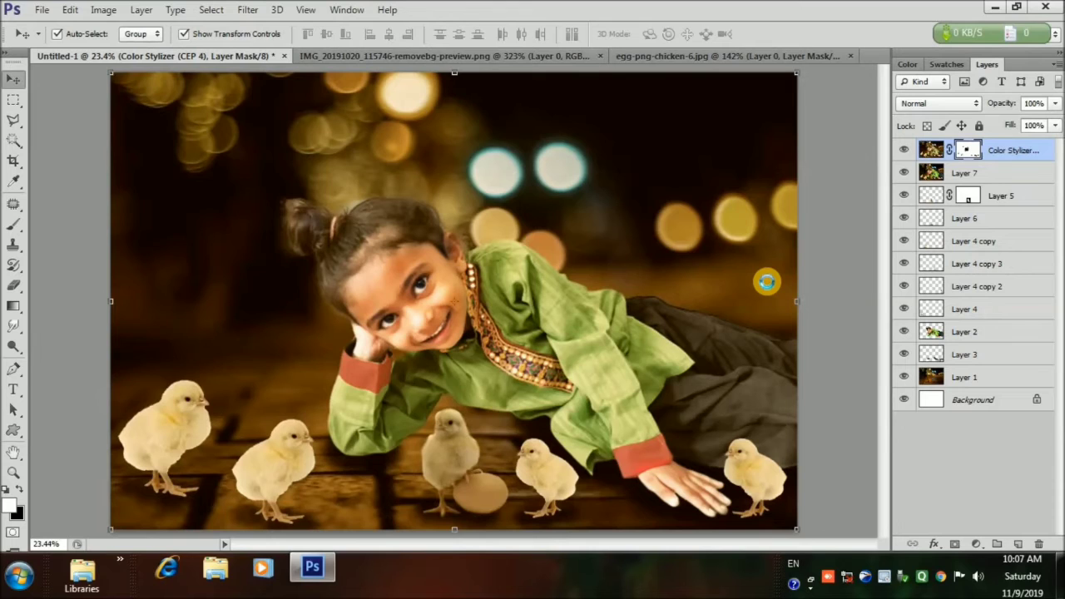
click(103, 10)
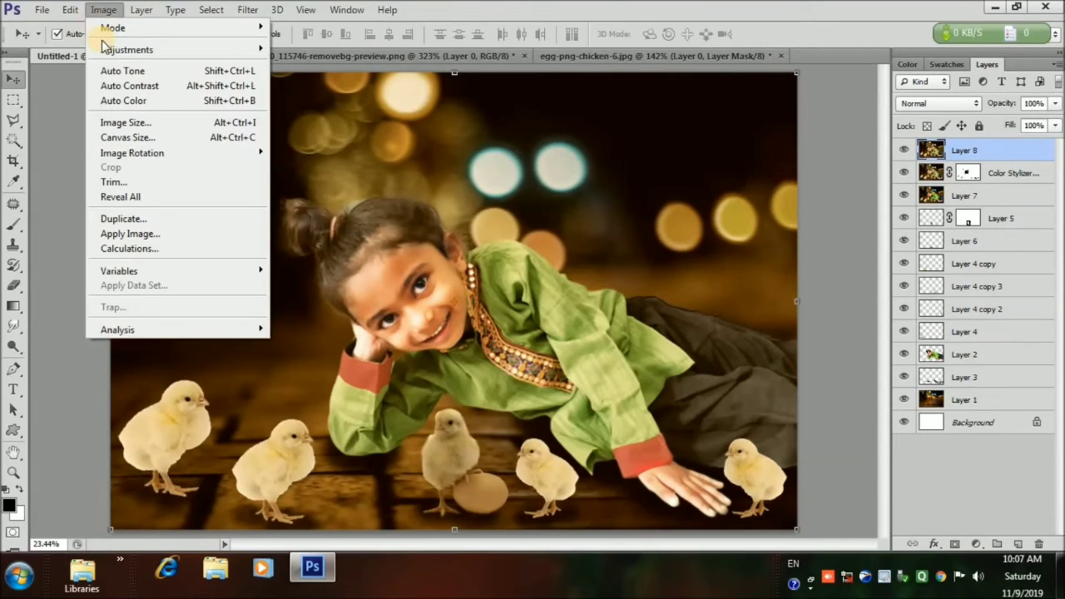
mouse_move(104, 47)
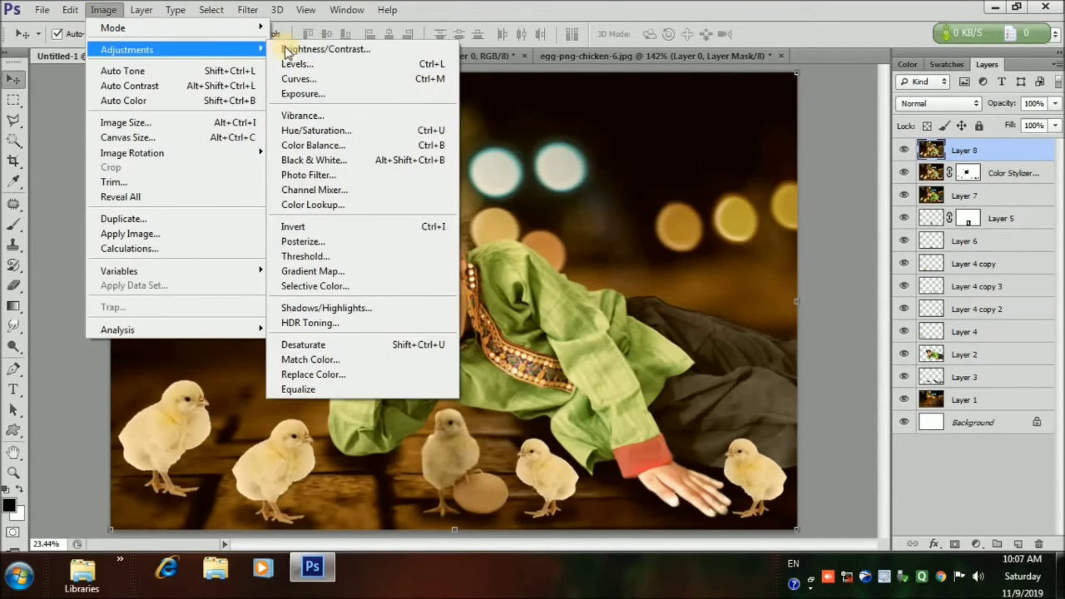
click(328, 144)
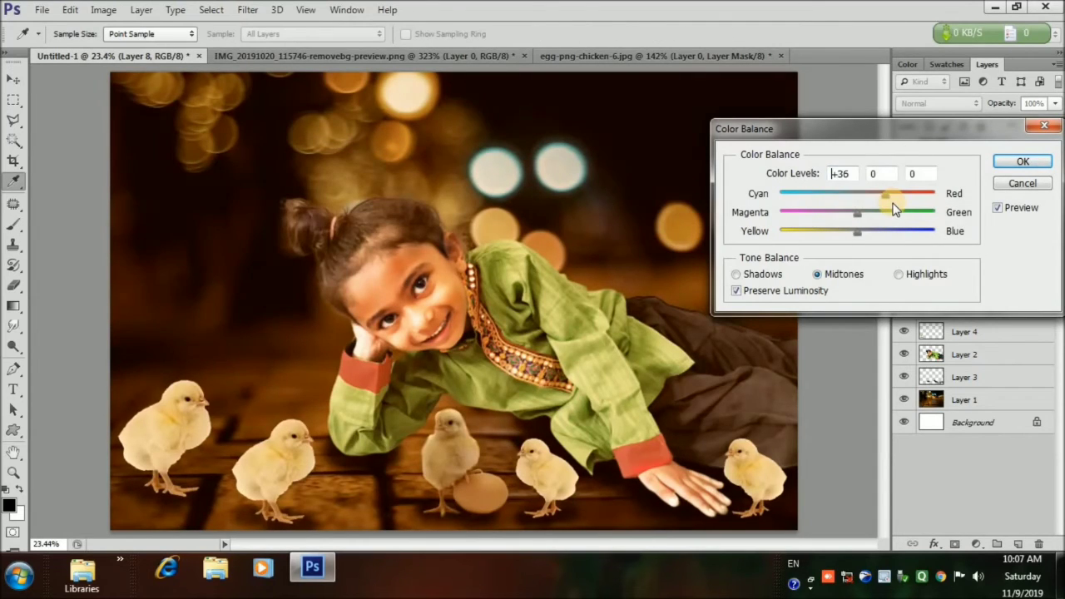
drag(886, 204, 834, 235)
Step: Shift the shadows toward red, set the highlights' color levels to +15, +11 and +9, and apply the Color Balance adjustment
click(757, 275)
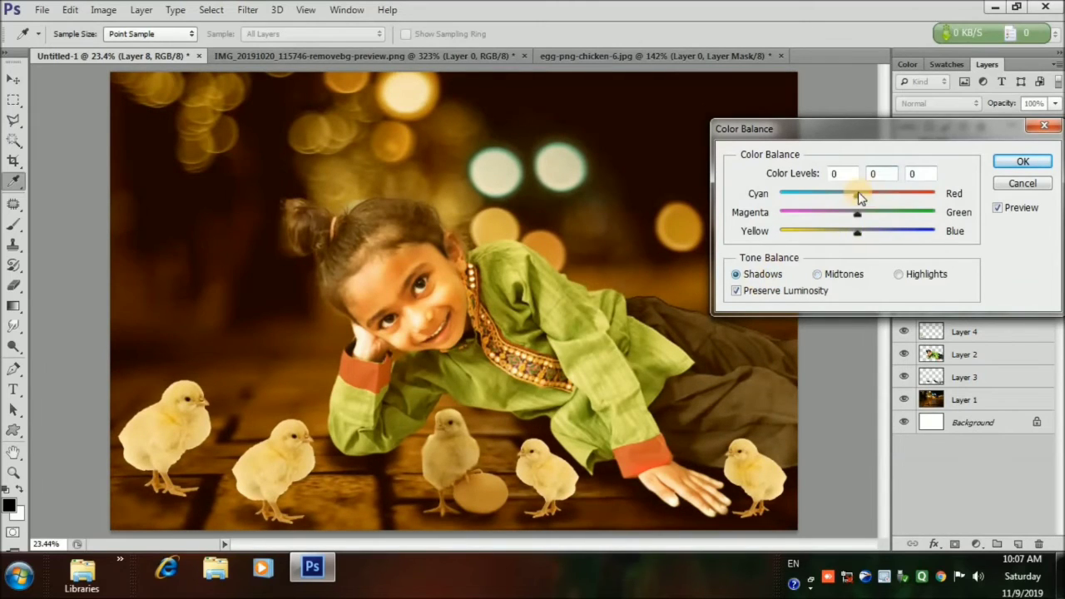
drag(833, 196, 858, 238)
drag(862, 236, 880, 241)
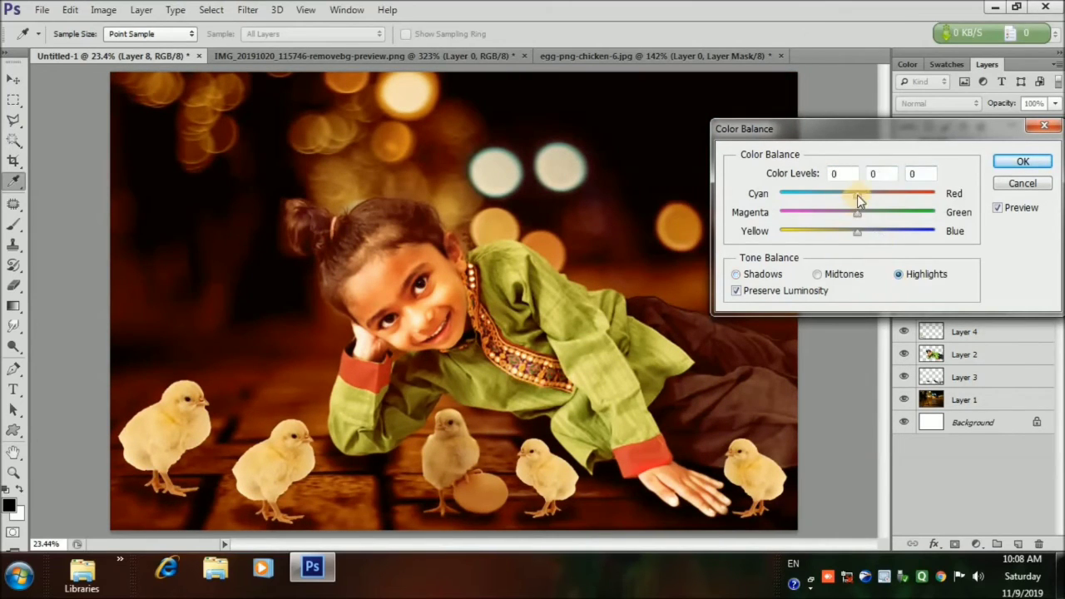
drag(831, 202, 865, 238)
click(862, 233)
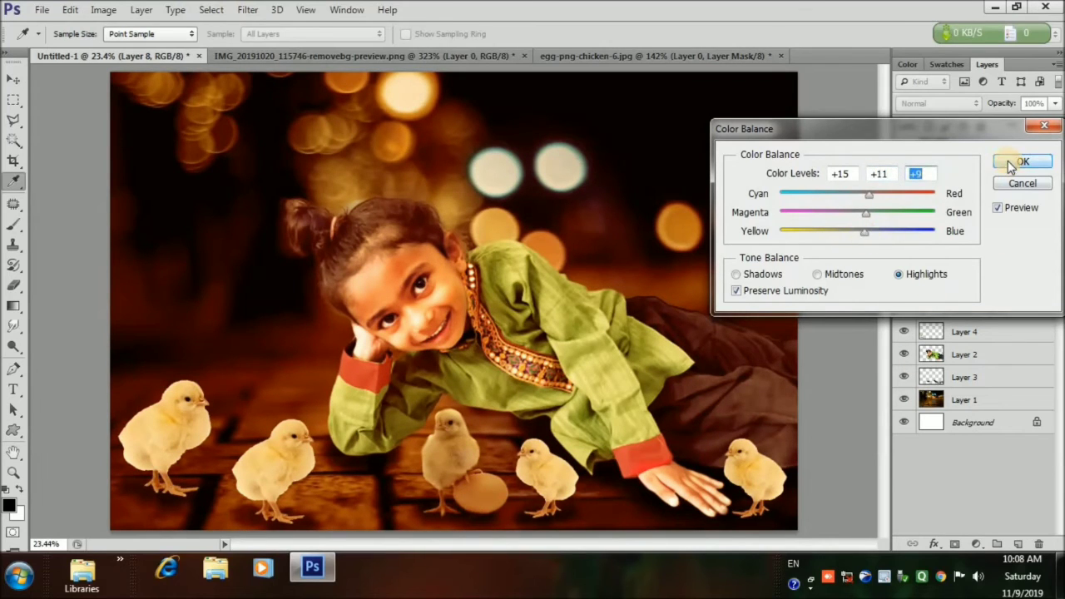
click(1016, 162)
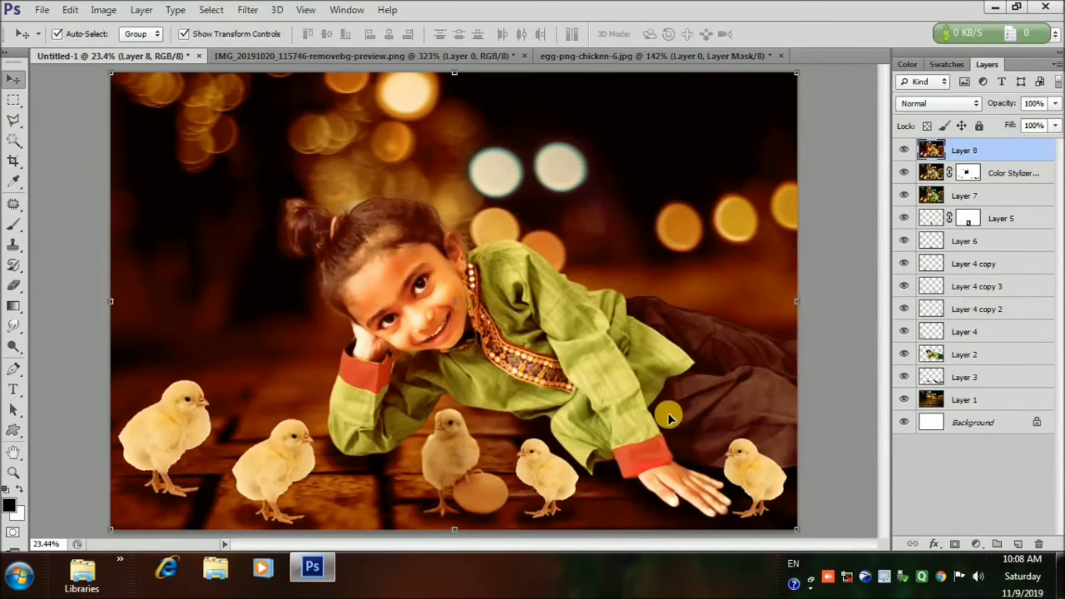
Step: Brighten the merged layer with Curves, setting a shadow point at input 44, output 53 and raising the upper part slightly
click(100, 10)
mouse_move(166, 48)
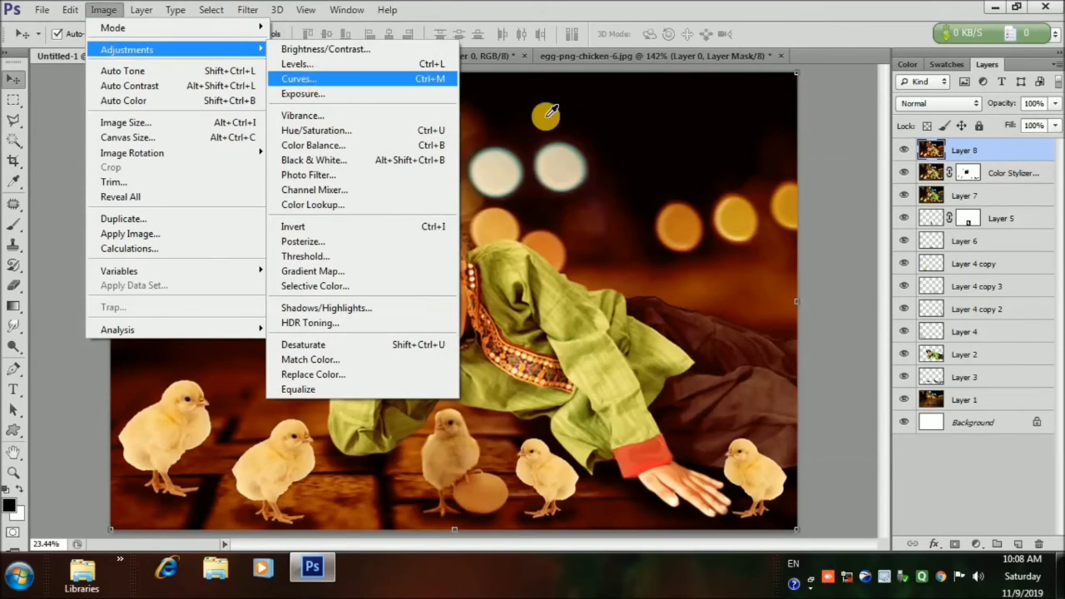
click(308, 75)
mouse_move(846, 237)
mouse_down()
mouse_move(815, 226)
mouse_move(837, 226)
mouse_up()
drag(770, 306, 752, 320)
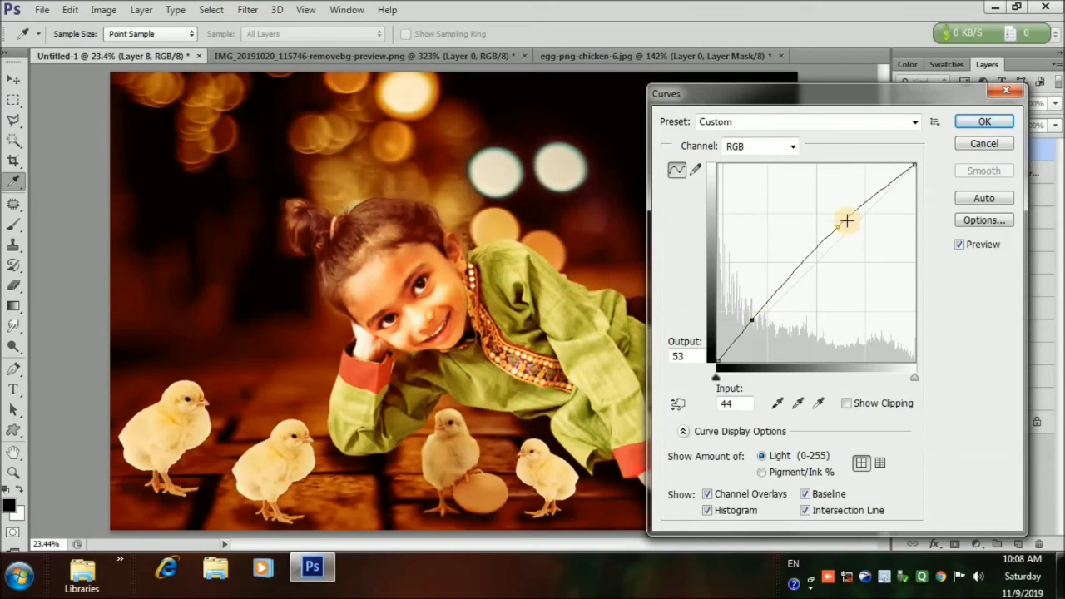
drag(839, 225, 861, 221)
click(982, 122)
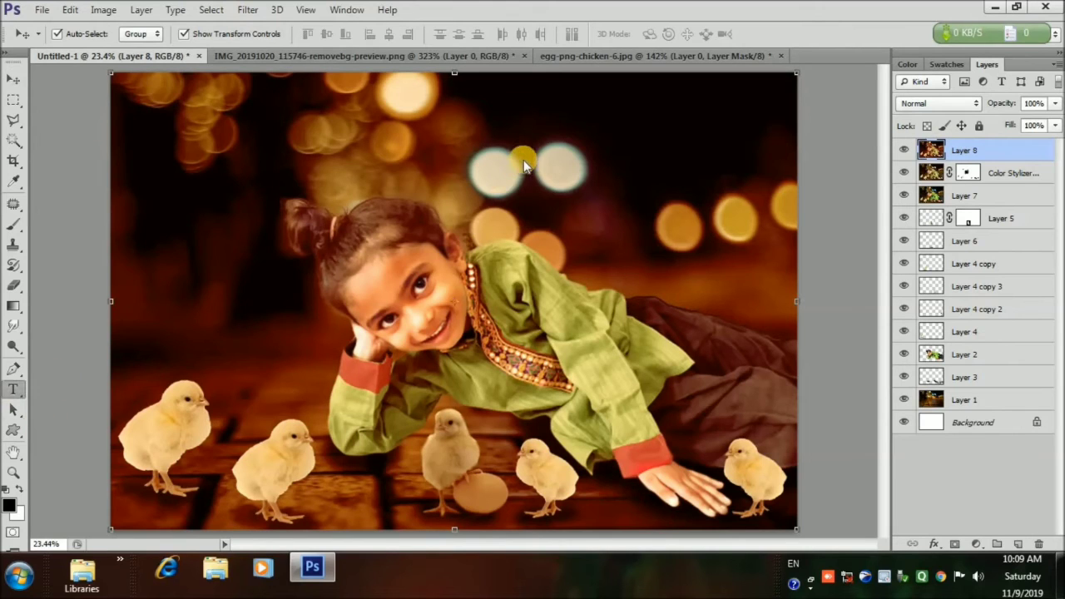
Step: Start a 72 pt text line above the child and set the text color to white
key(t)
click(512, 98)
click(499, 34)
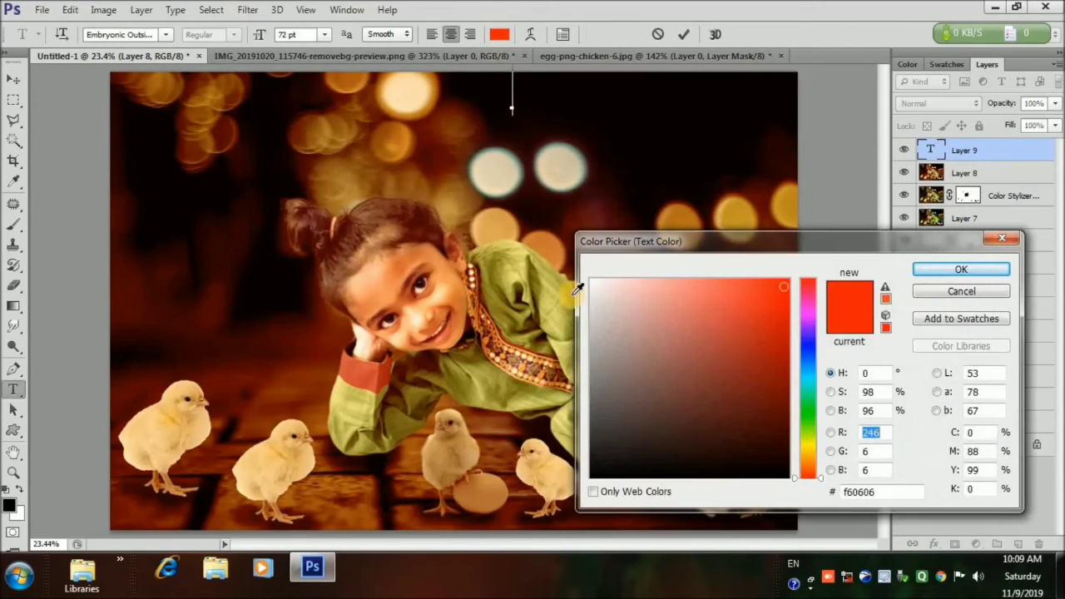
click(595, 282)
click(970, 273)
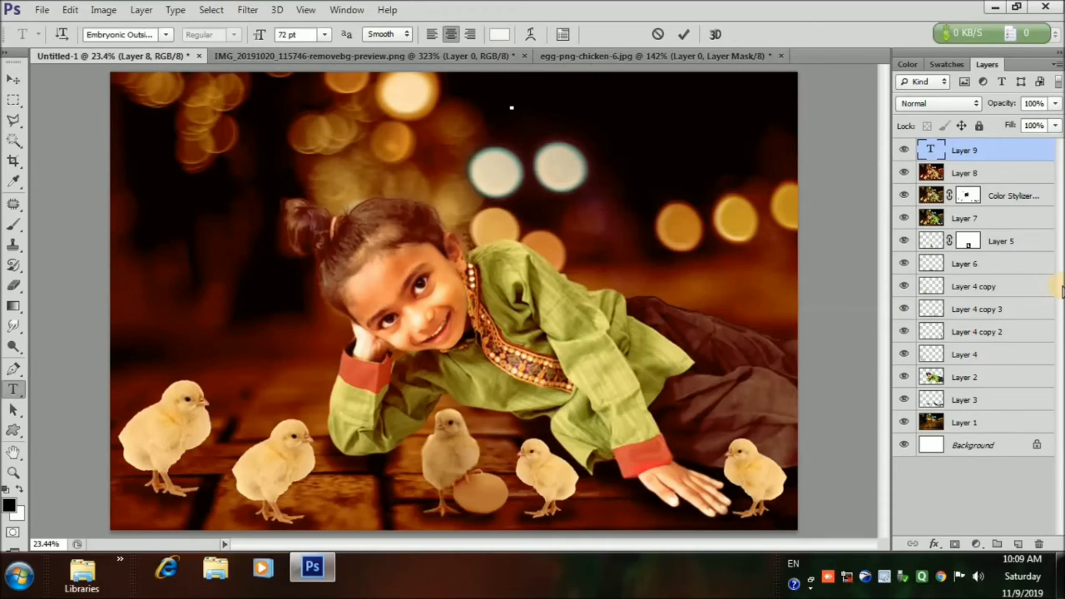
Step: Move the name text to the picture's upper-right corner and hide its Stroke and Drop Shadow effects
click(13, 79)
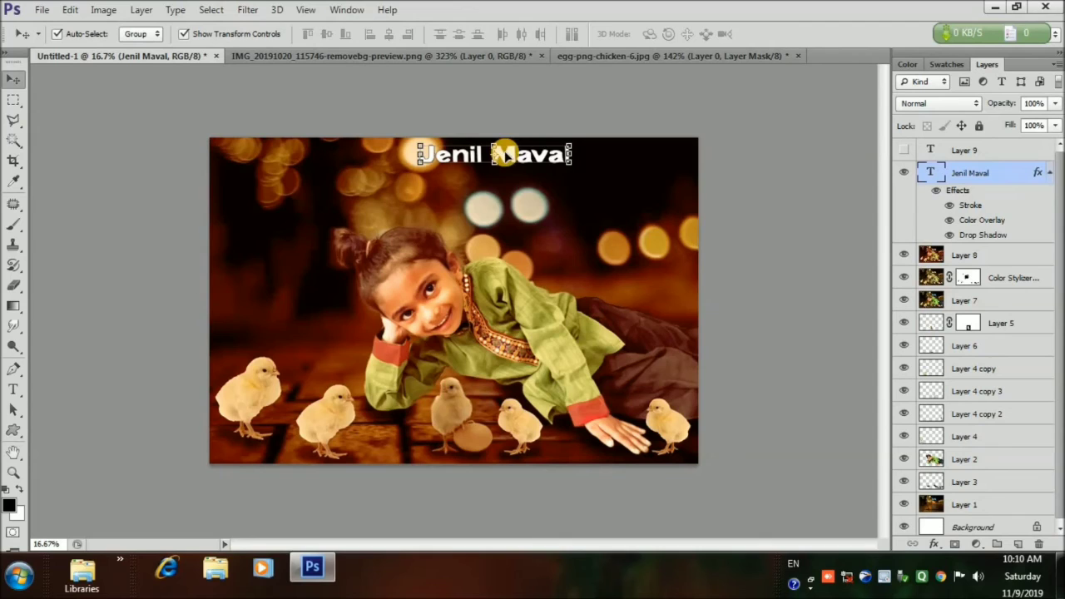
drag(506, 154, 617, 158)
click(13, 390)
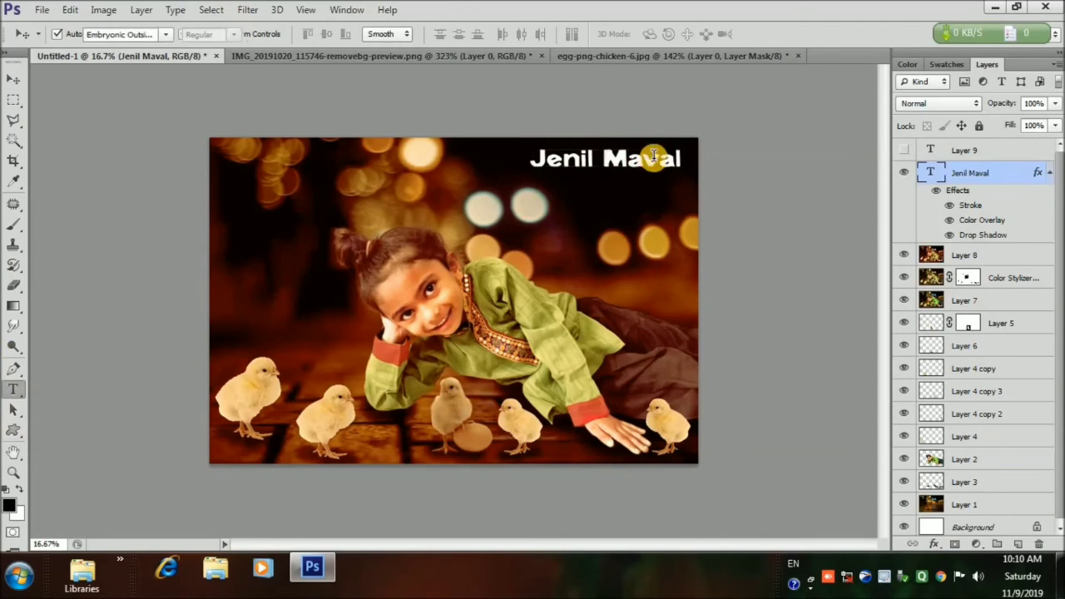
click(691, 170)
key(ctrl+a)
click(949, 205)
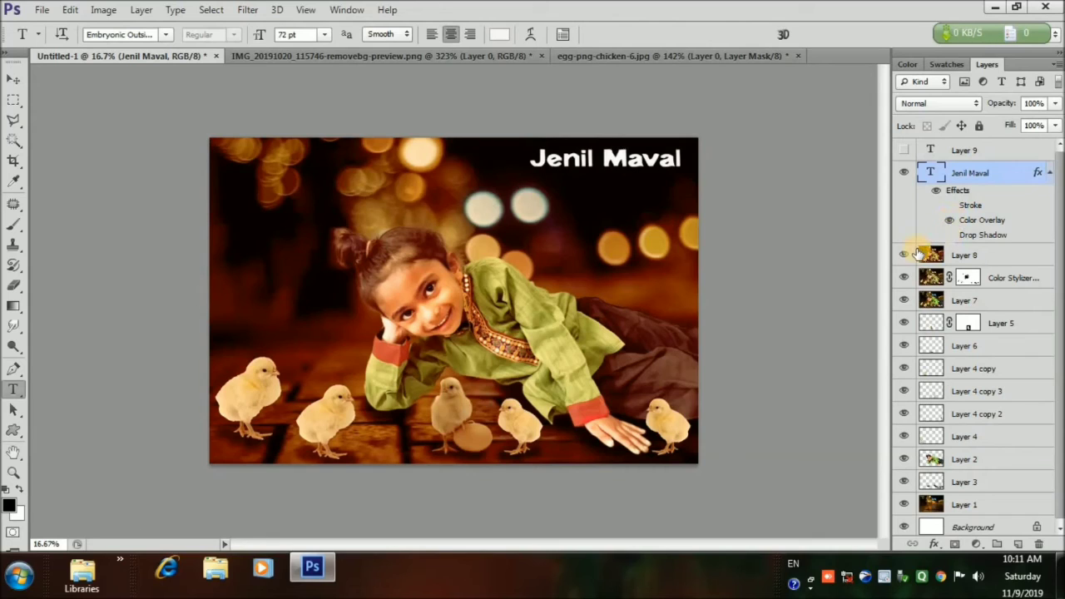
Step: Change the name text's font to FlemishScript BT at 78.47 pt
click(40, 11)
click(322, 82)
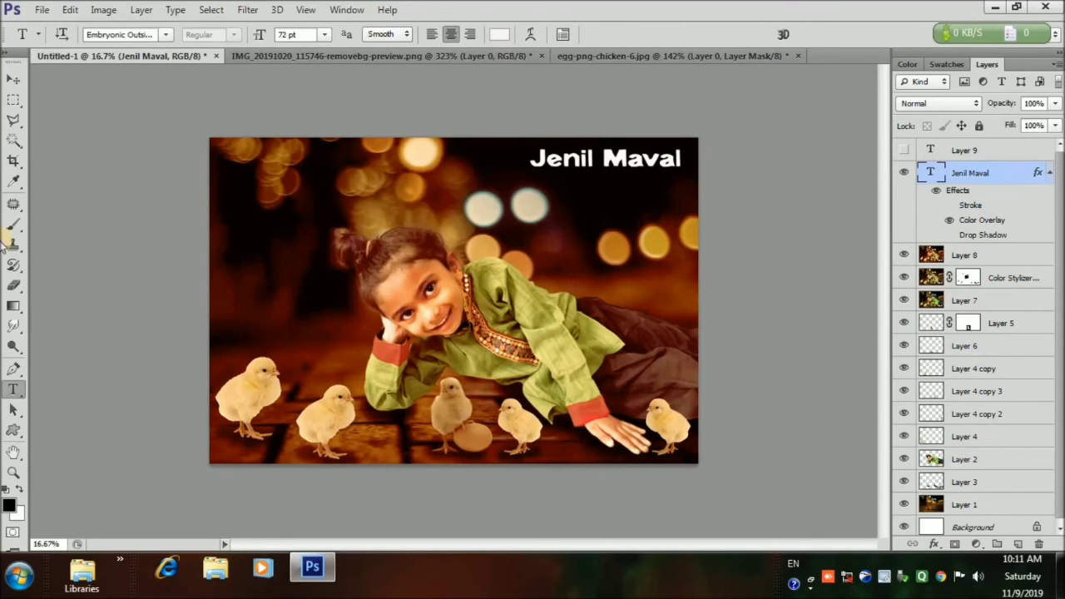
click(607, 200)
key(ctrl+a)
click(166, 35)
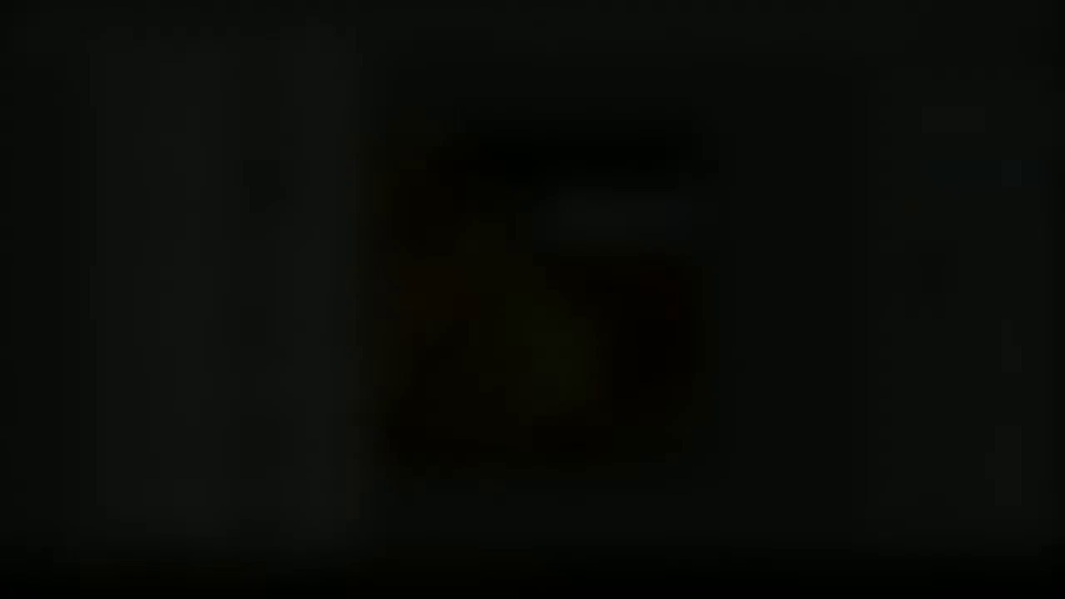
click(257, 384)
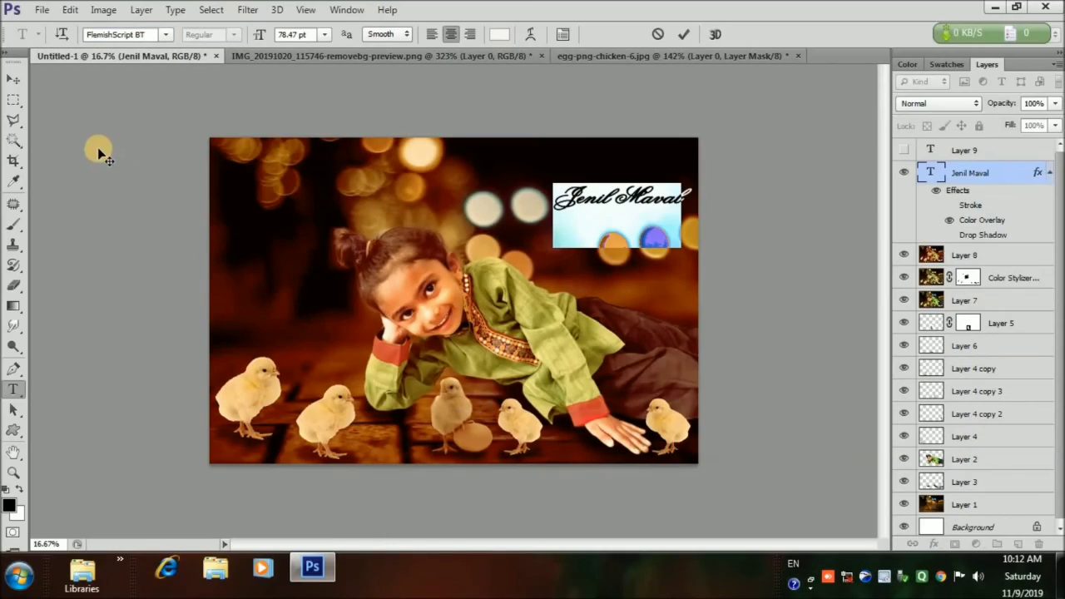
click(682, 34)
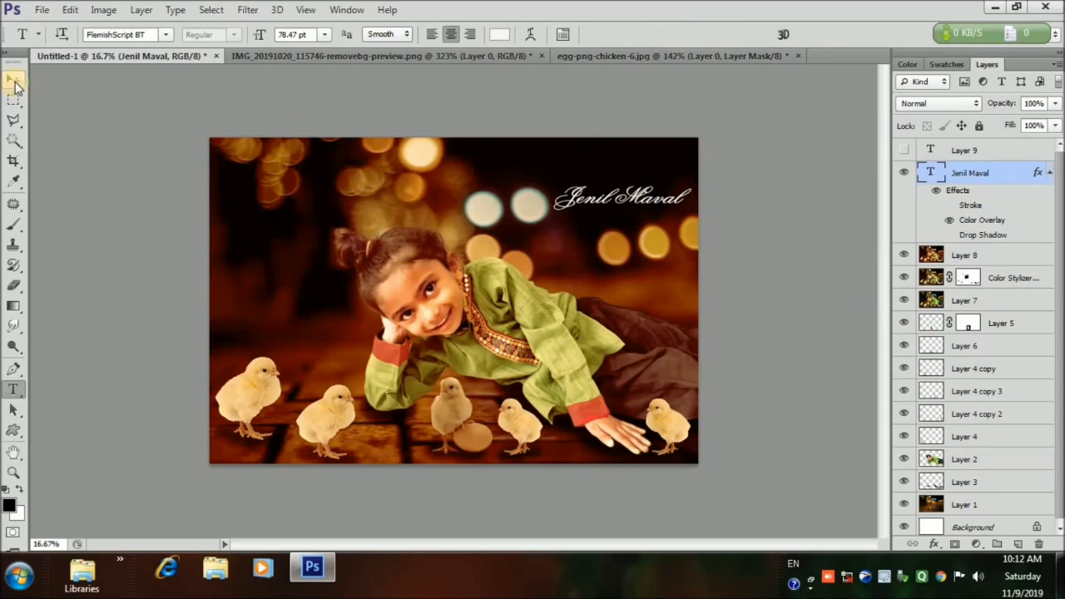
Step: Move the script name text up into the picture's upper-right corner and delete the hidden, empty text layer
click(13, 78)
drag(637, 198, 628, 166)
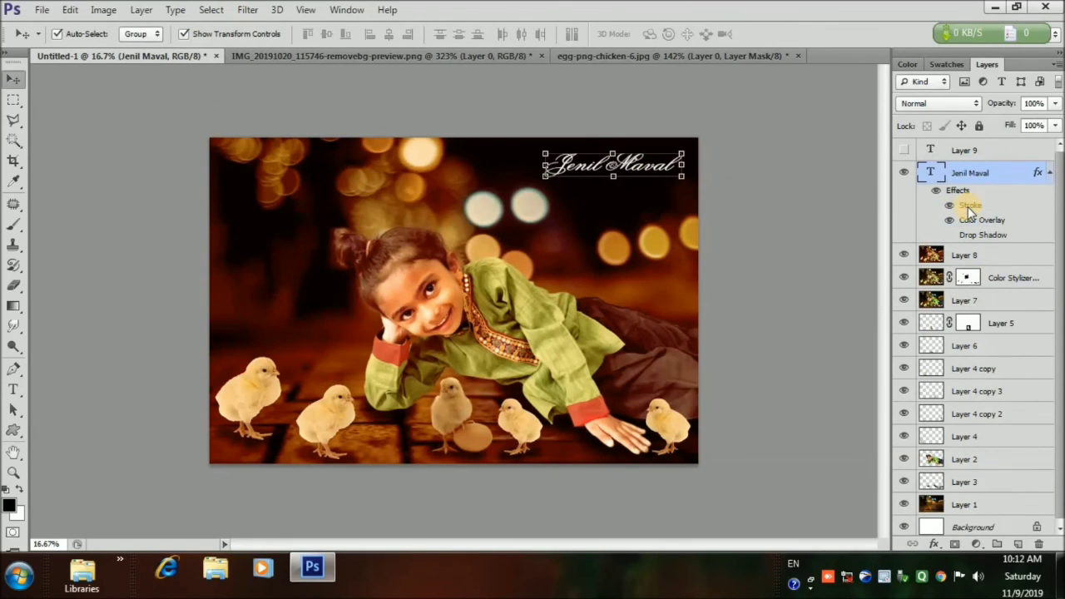
click(816, 218)
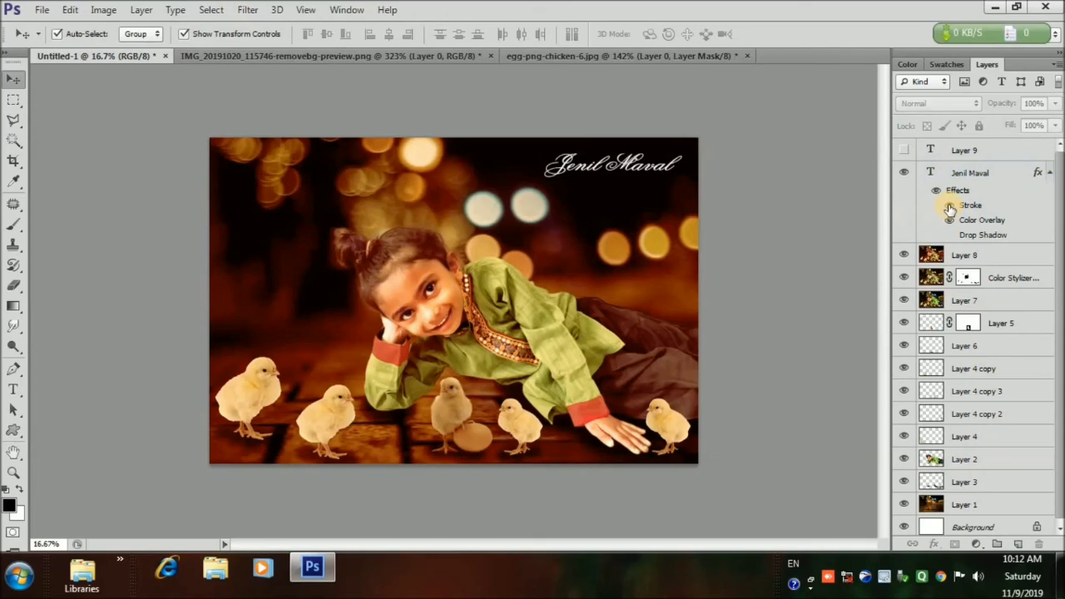
drag(979, 153, 1038, 543)
click(867, 269)
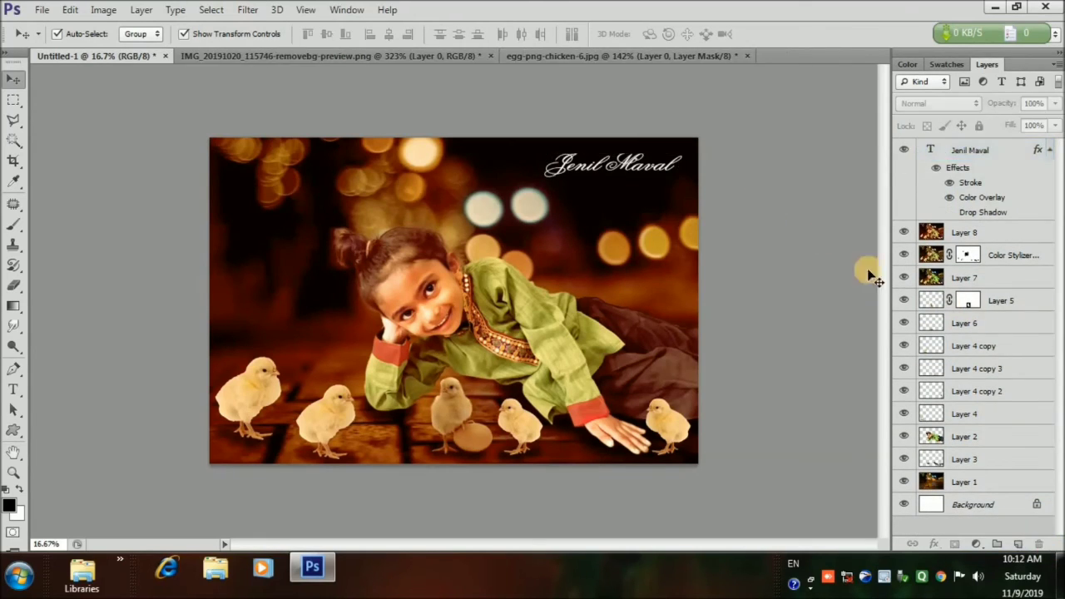
Step: Show the name text's Stroke and Drop Shadow effects and stamp all visible layers into a new top layer
click(950, 184)
key(e)
click(42, 10)
click(1008, 158)
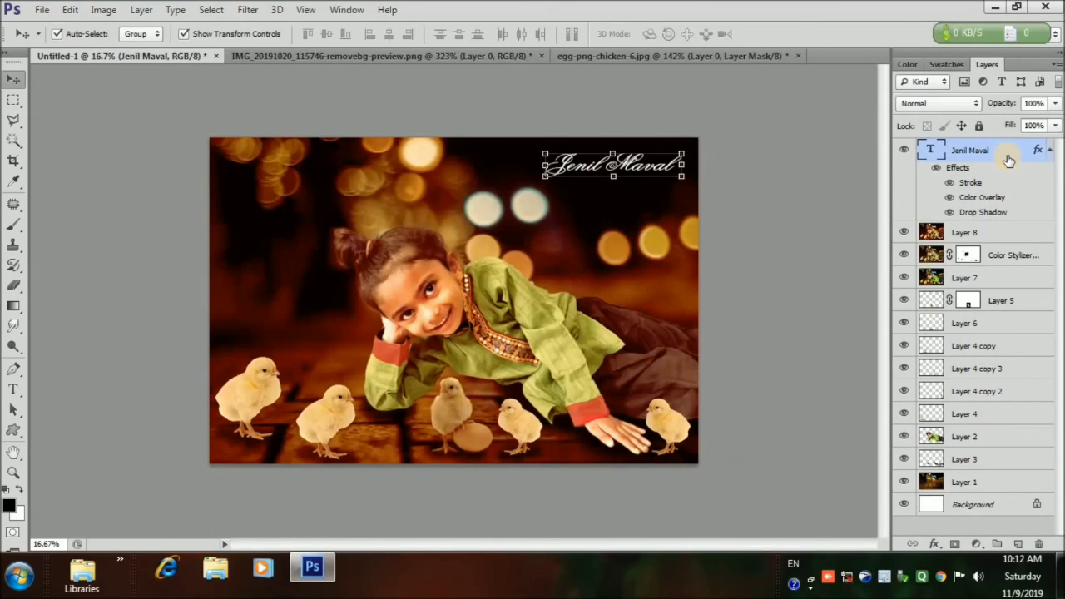
key(ctrl+shift+alt+e)
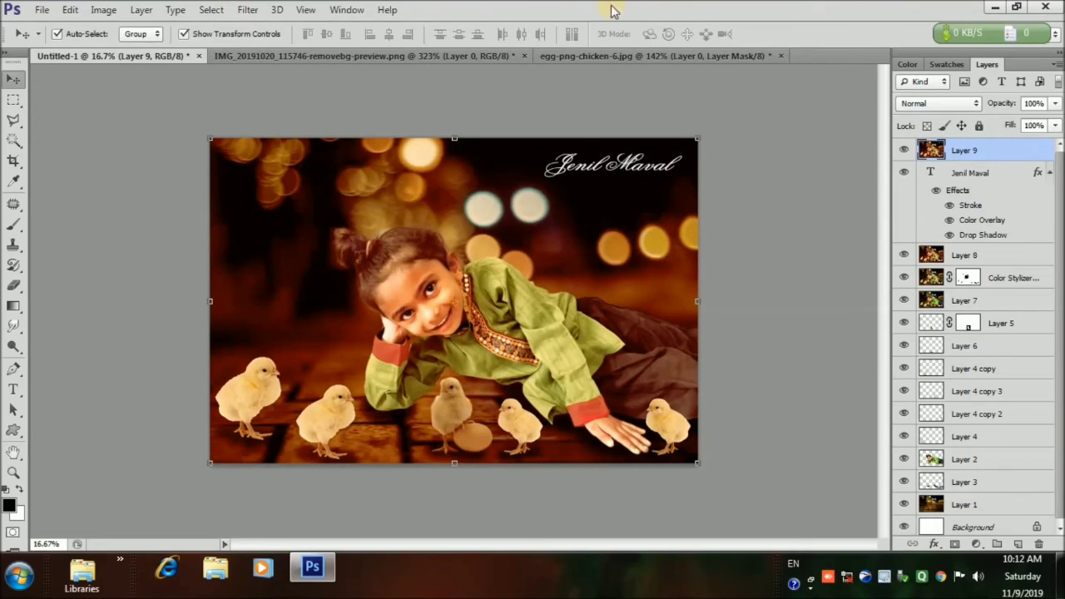
Step: Save the layered picture in Photoshop format in the desktop's Photo Tools folder, named with the first name followed by 21
click(41, 10)
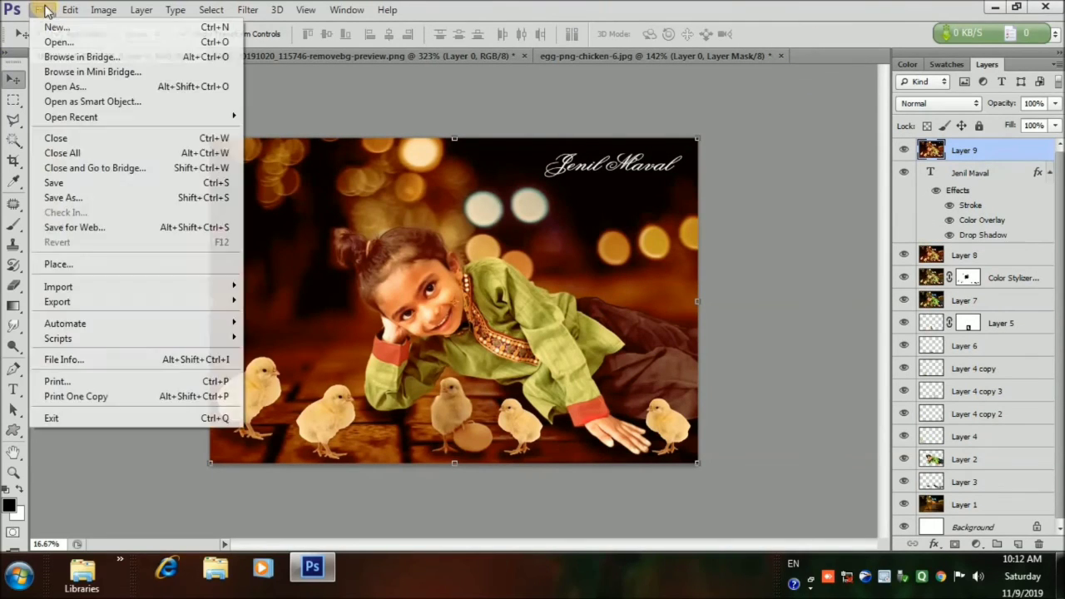
click(77, 193)
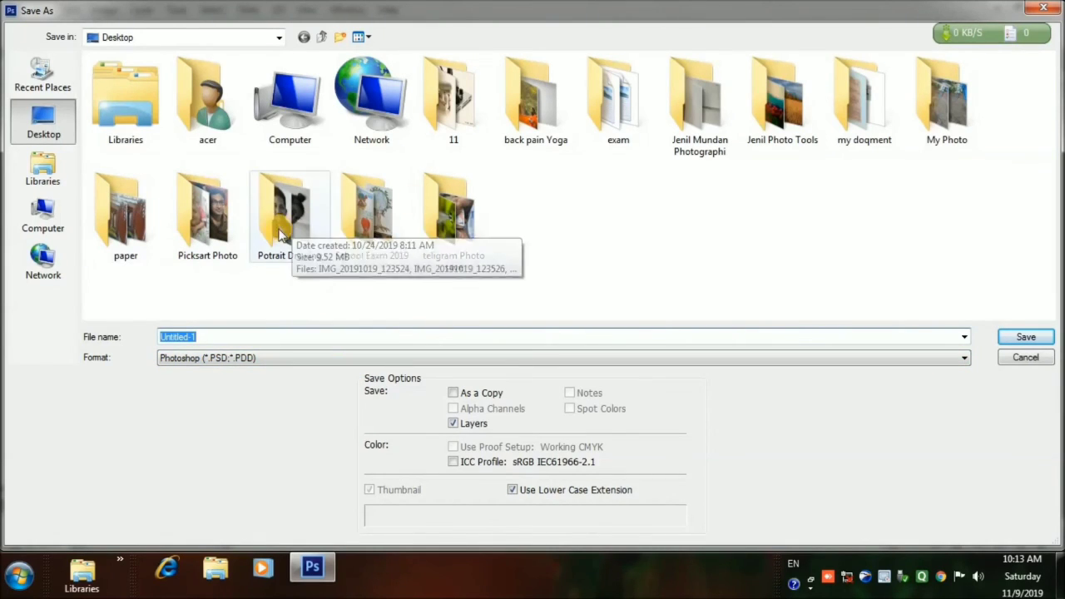
double_click(788, 98)
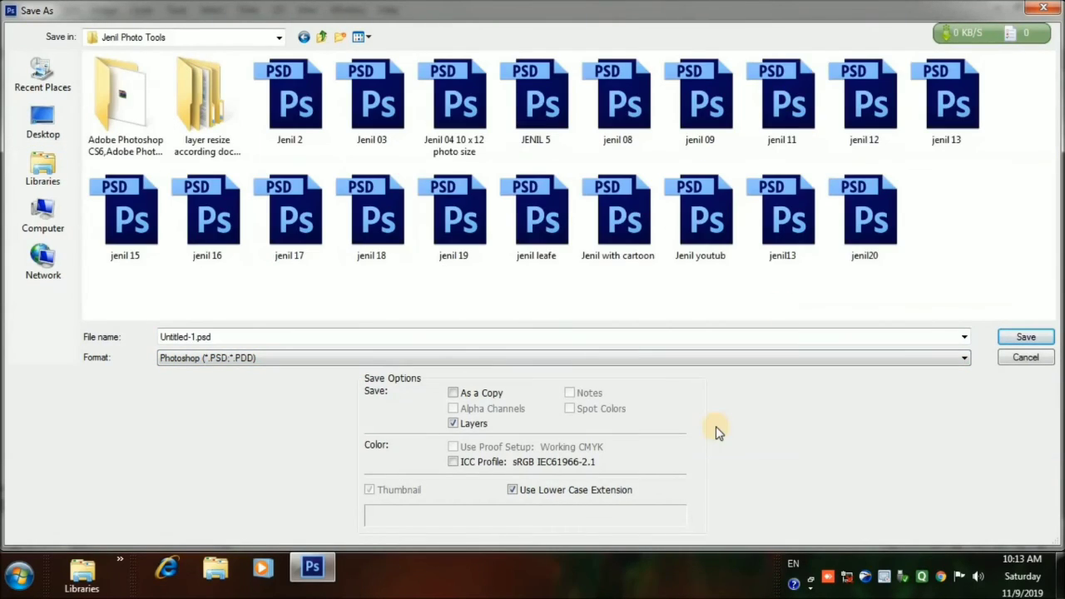
drag(162, 337, 213, 337)
text(jenil)
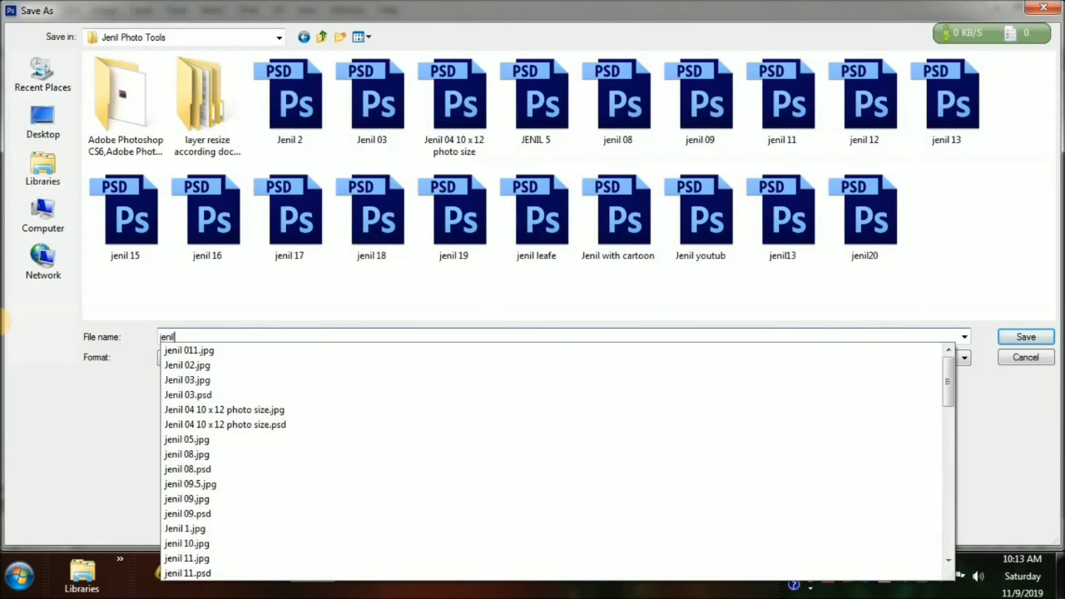
text(20)
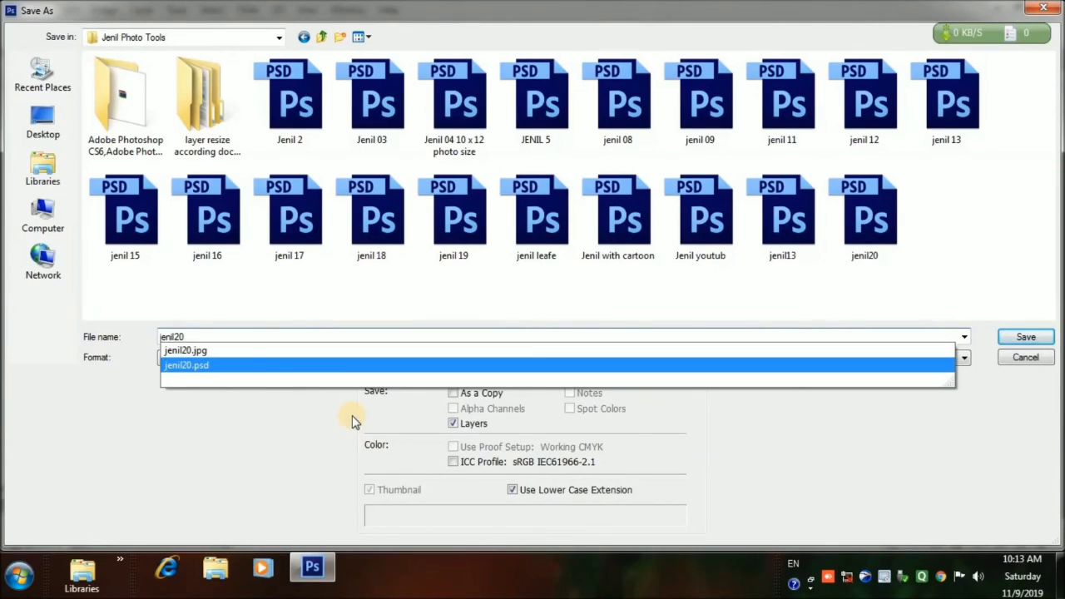
key(BackSpace)
text(1)
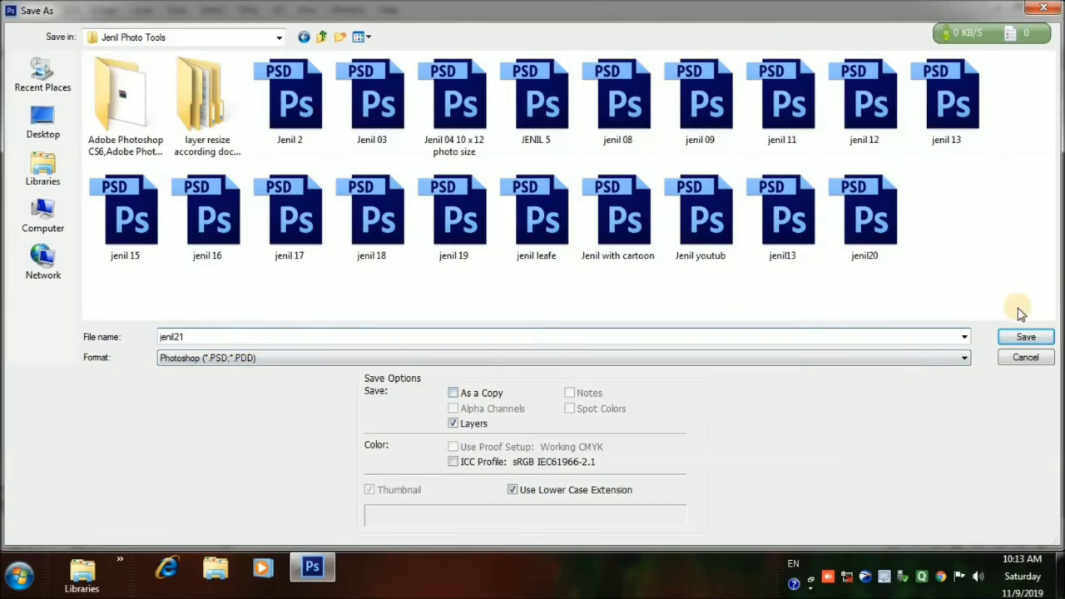
click(1019, 337)
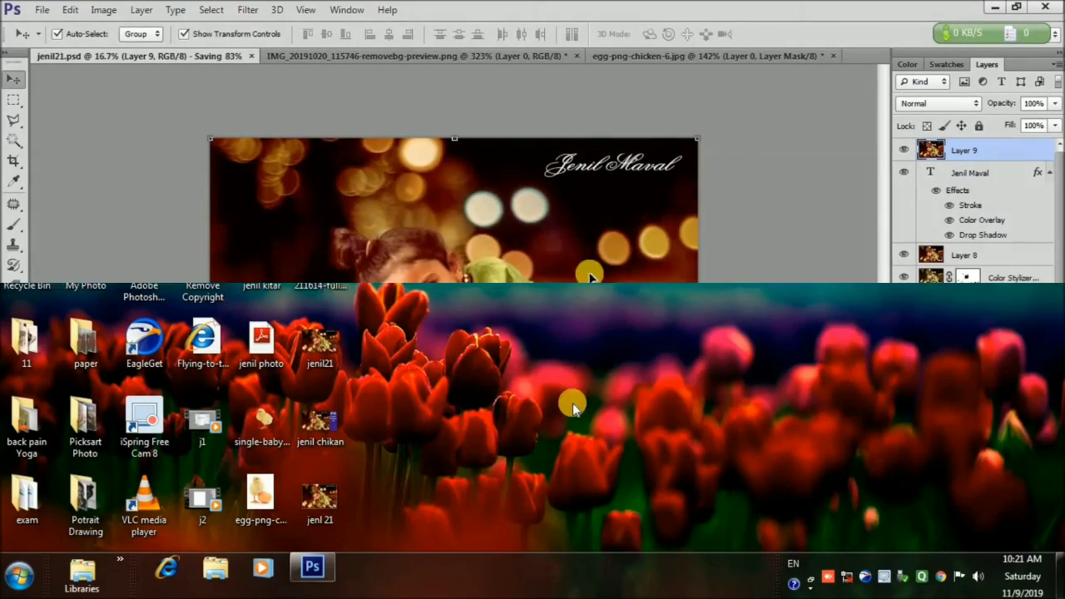